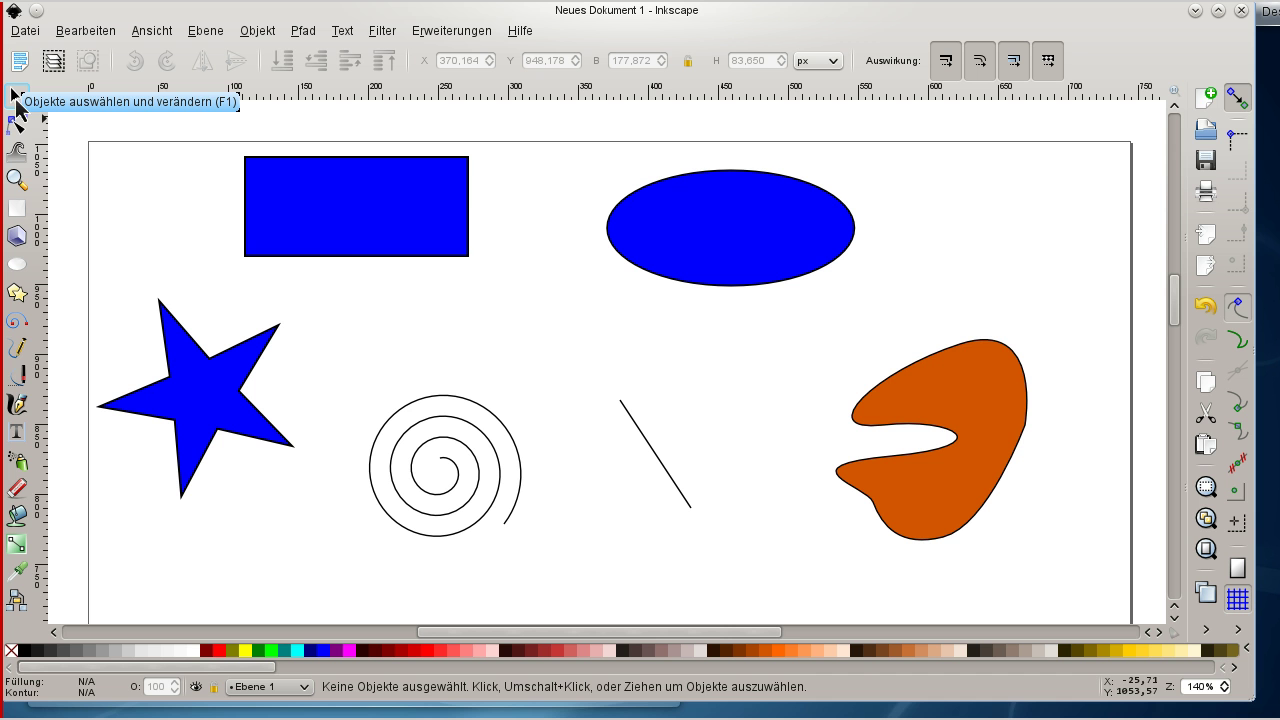
- Examine the selection handles of the rectangle, ellipse, spiral, star, line and orange shape, including the rectangle's rotation handles, and clear the selection
left_click(374, 206)
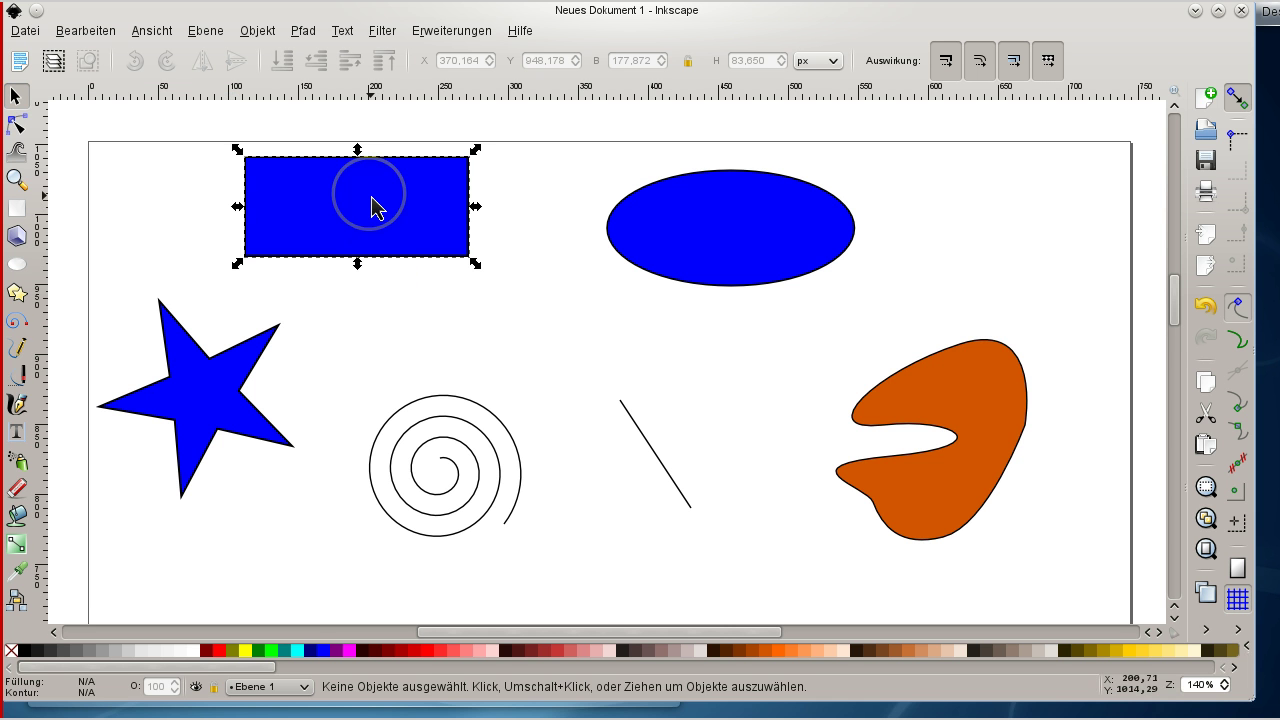
left_click(374, 207)
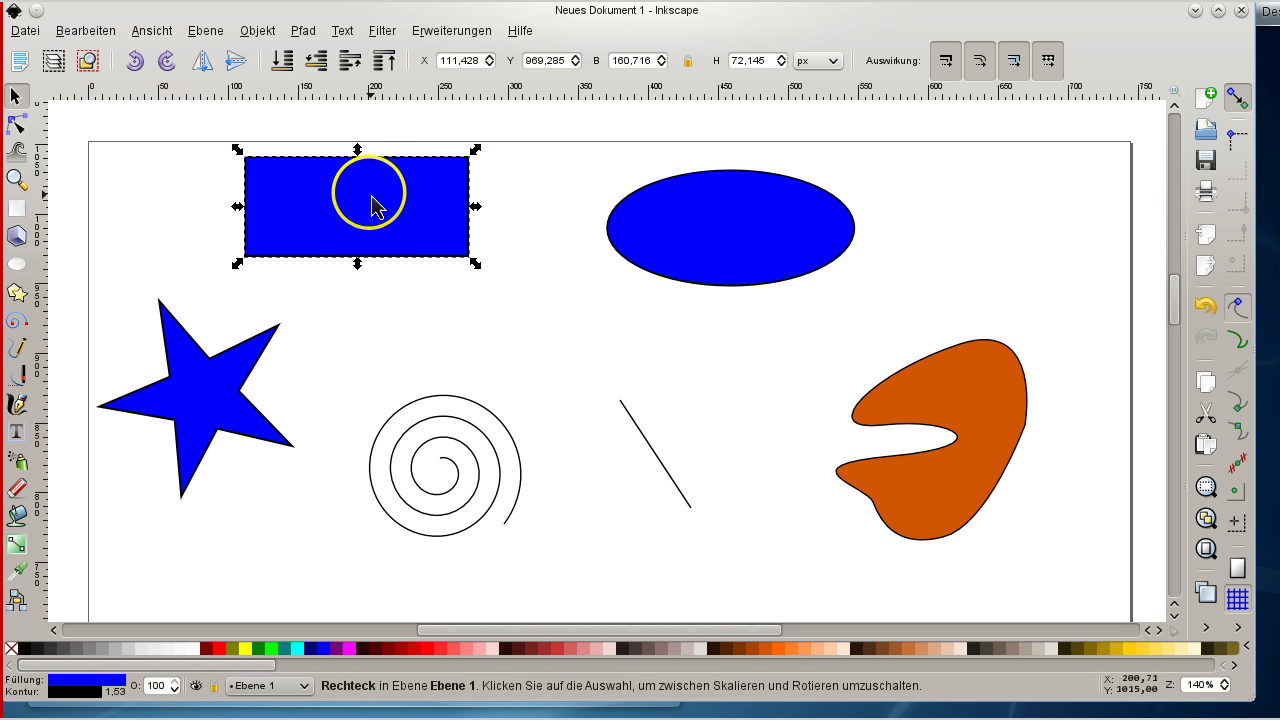
left_click(374, 207)
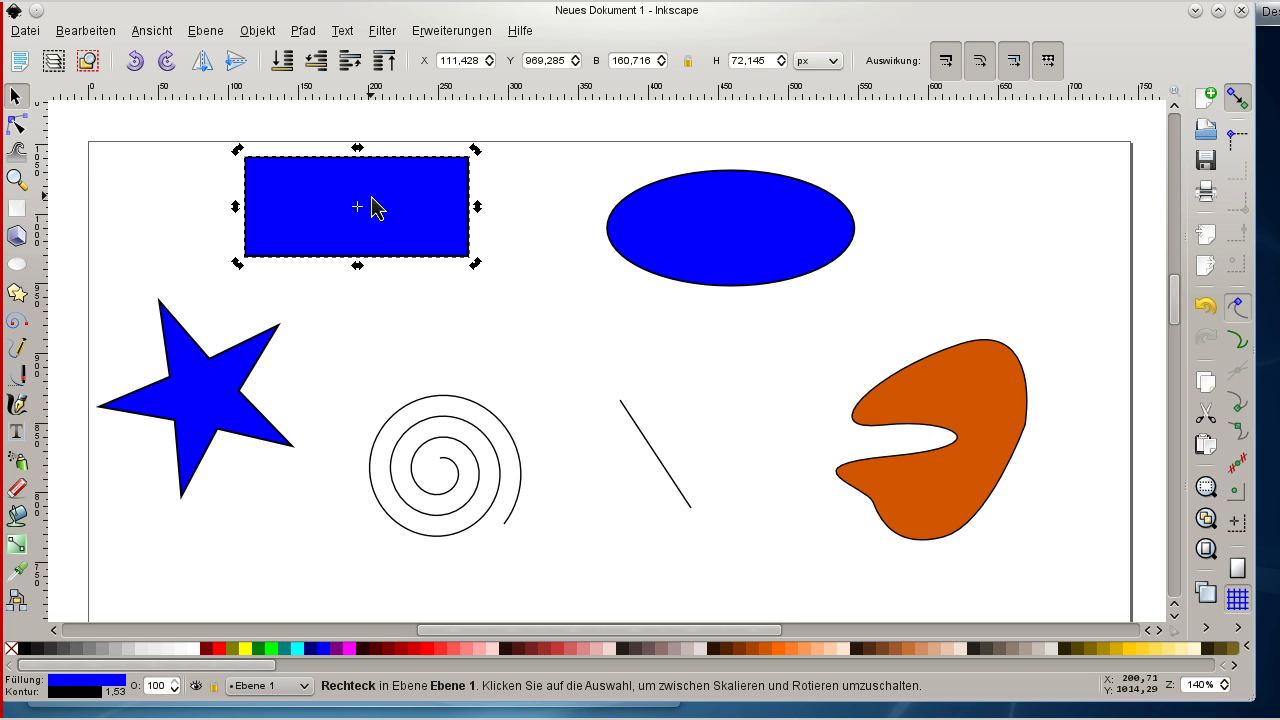
left_click(745, 230)
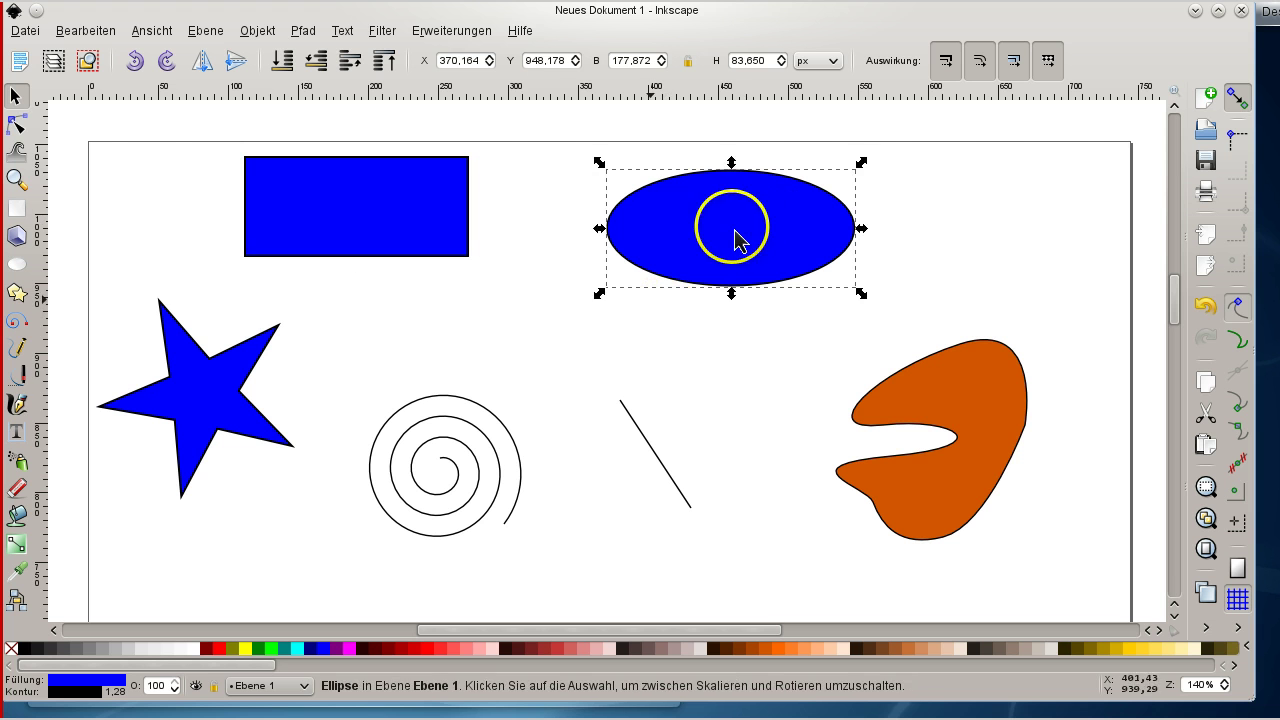
left_click(464, 479)
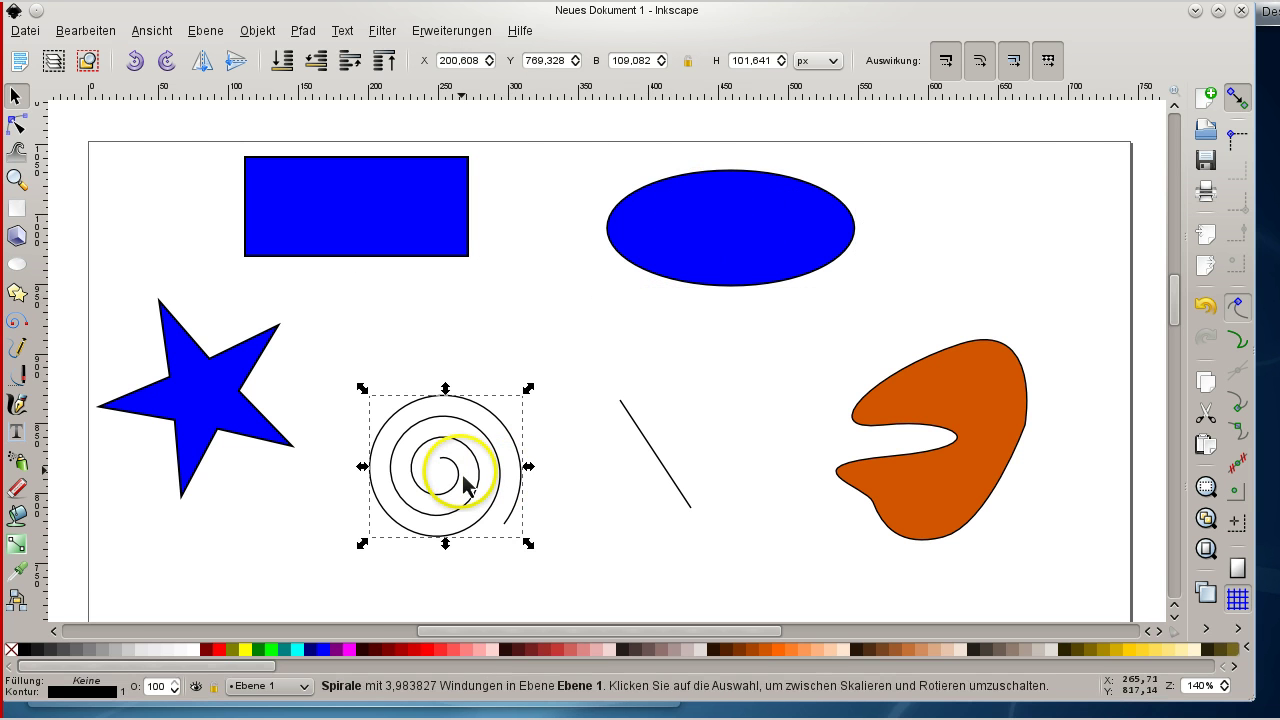
left_click(198, 366)
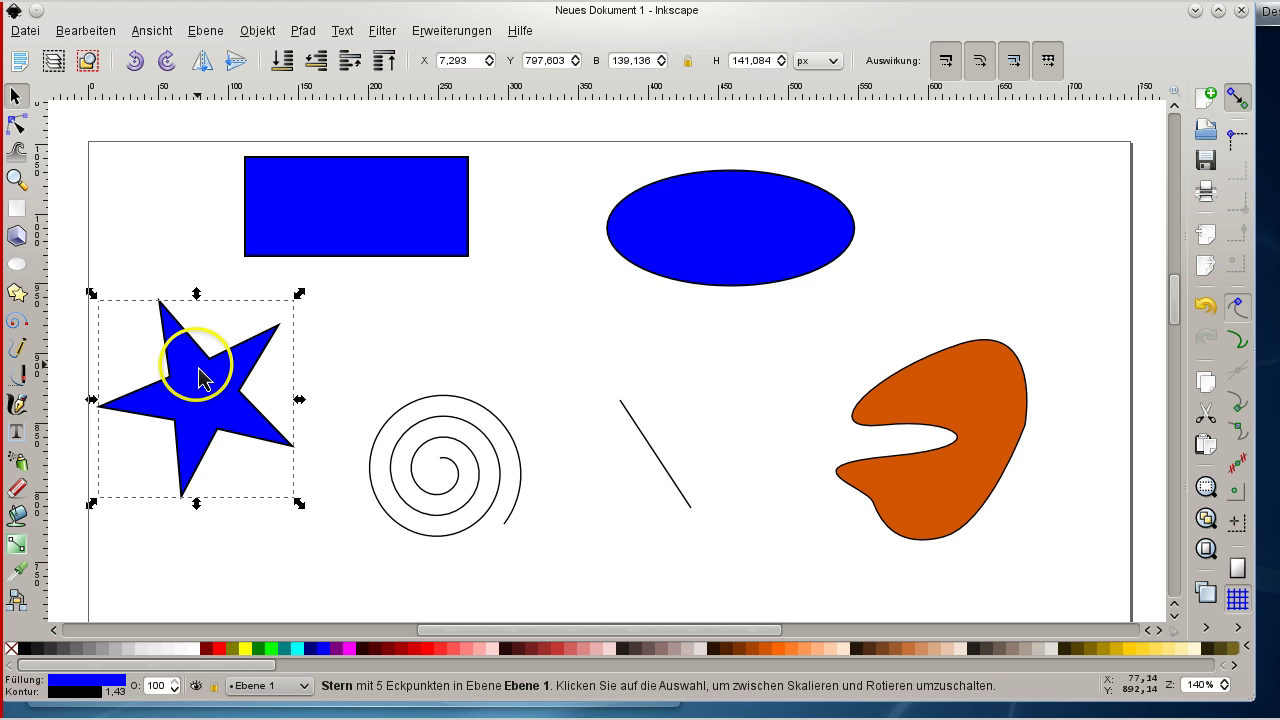
left_click(690, 505)
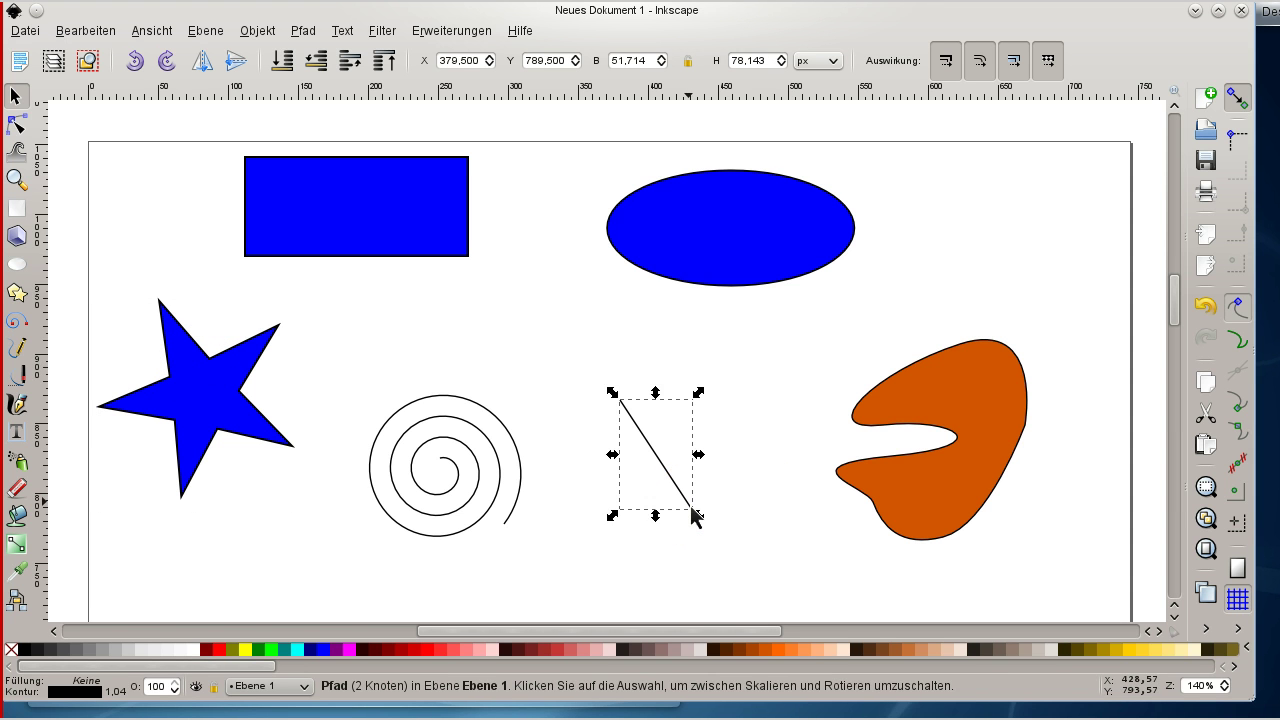
left_click(1005, 428)
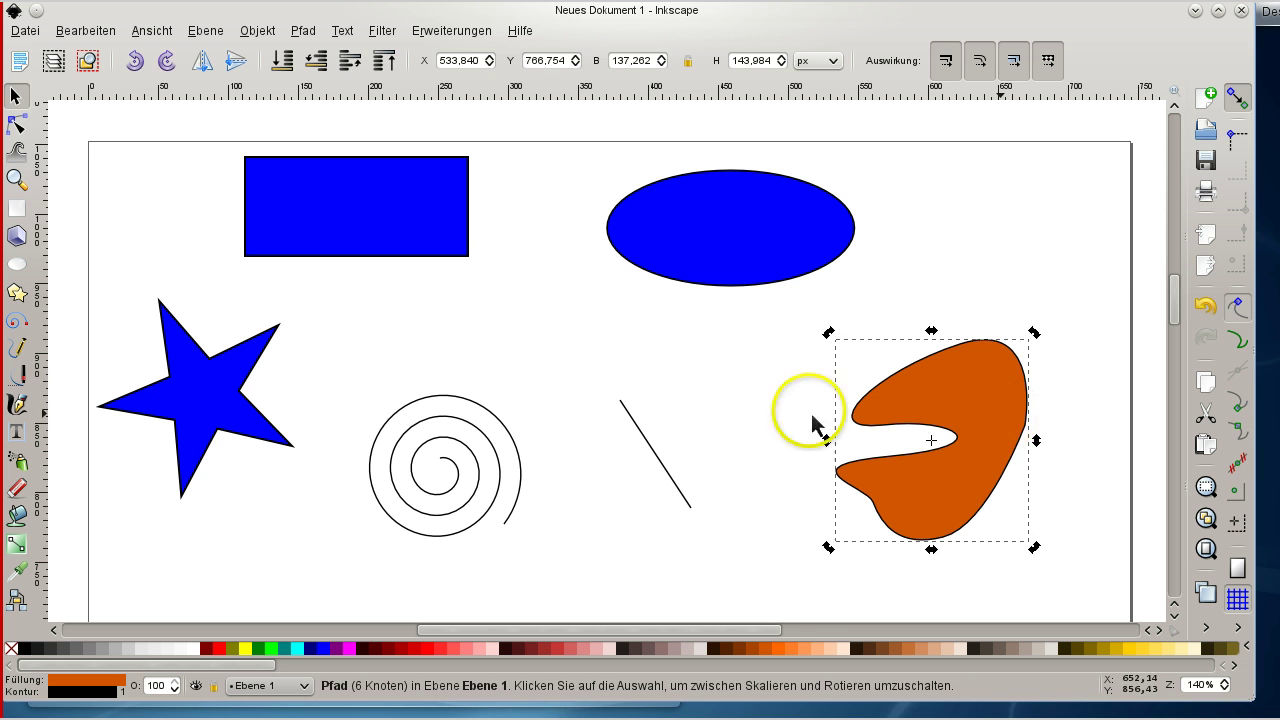
left_click(389, 349)
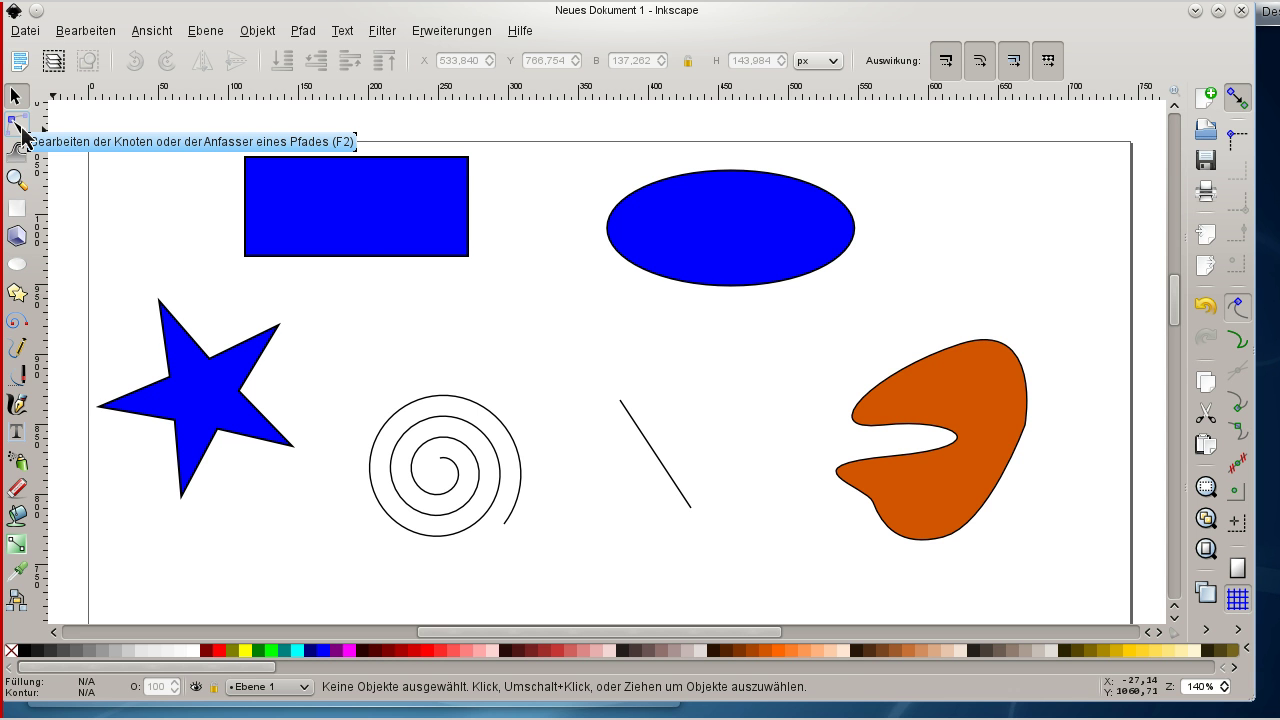
- Examine the node-editing handles of the rectangle, star, ellipse, orange path, straight line and spiral
left_click(18, 126)
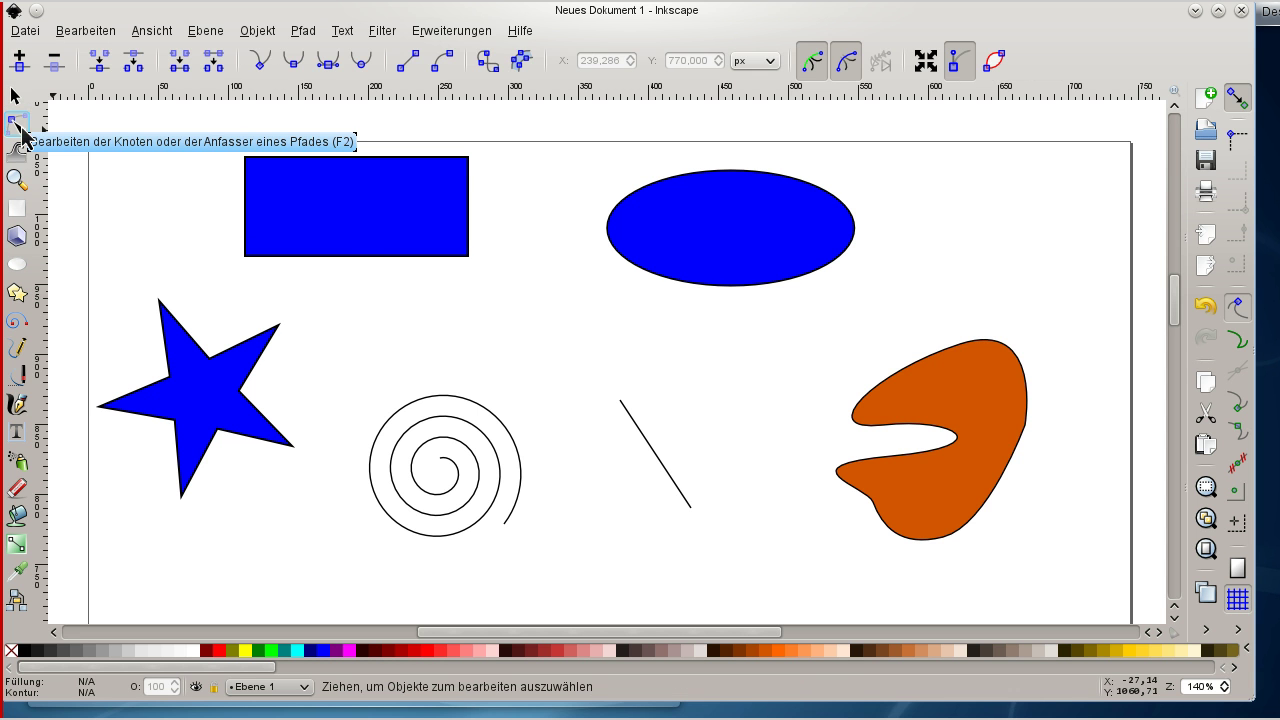
left_click(361, 226)
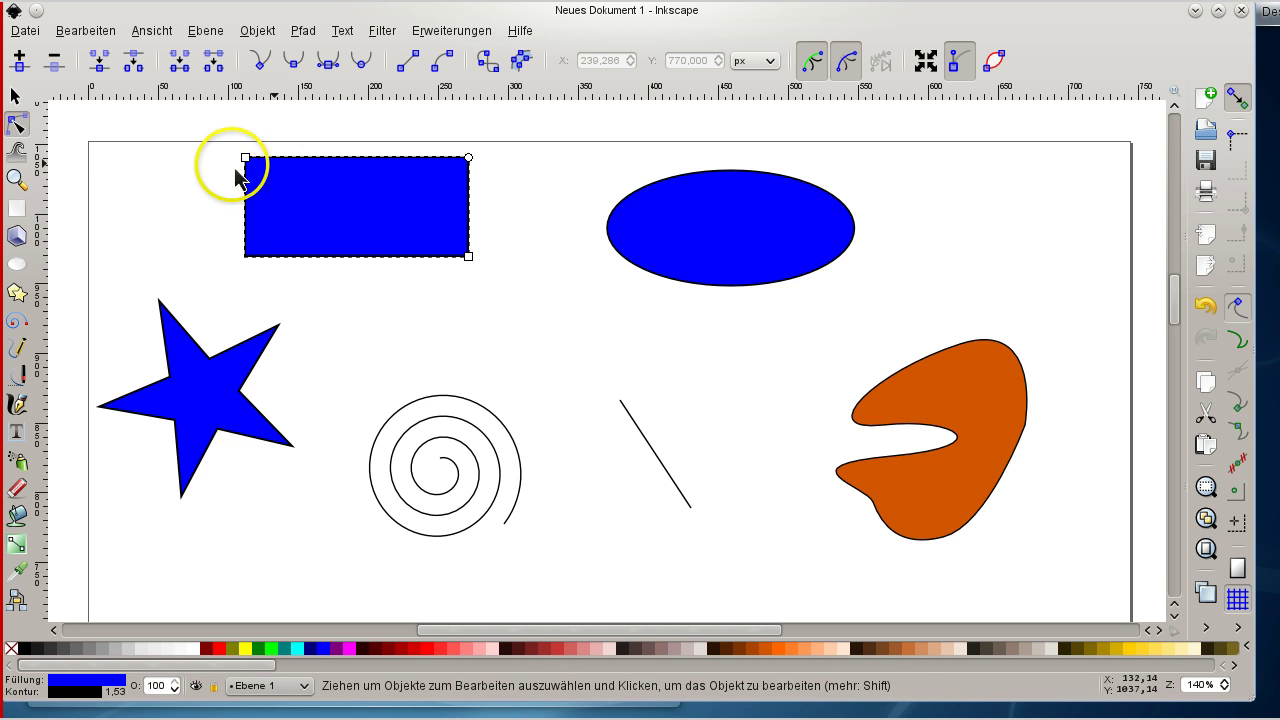
left_click(229, 406)
left_click(694, 210)
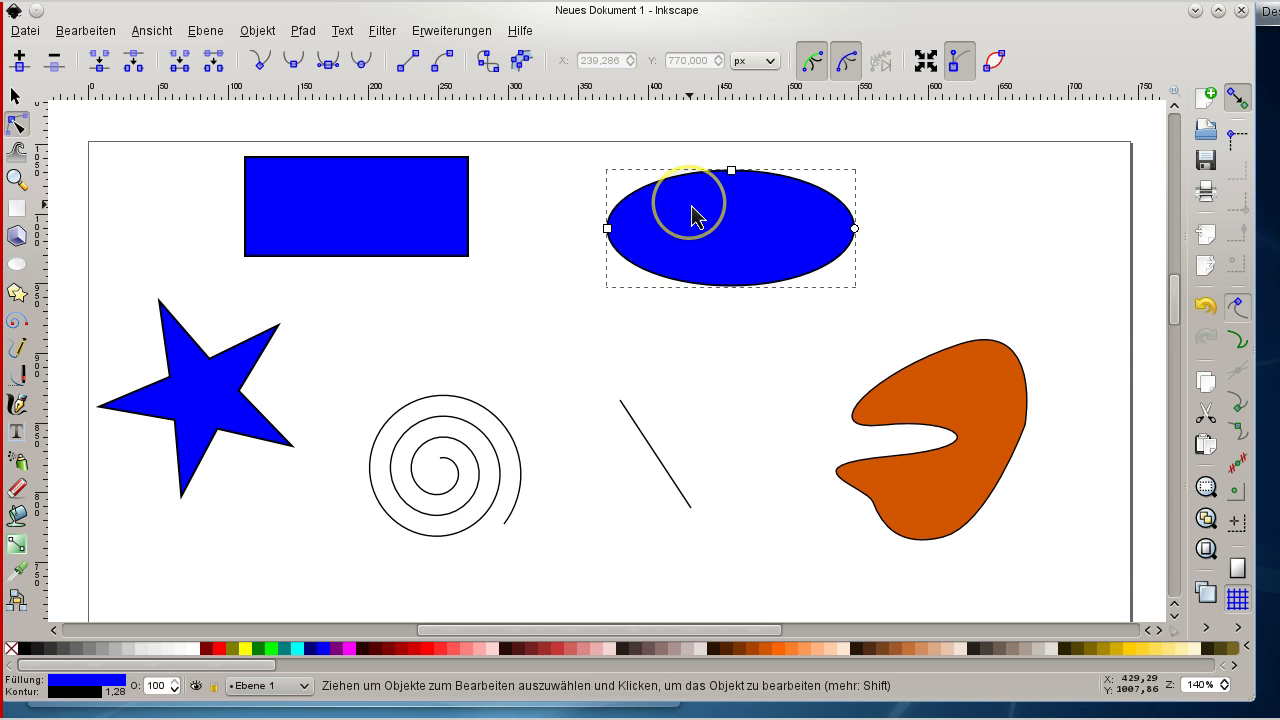
left_click(1010, 400)
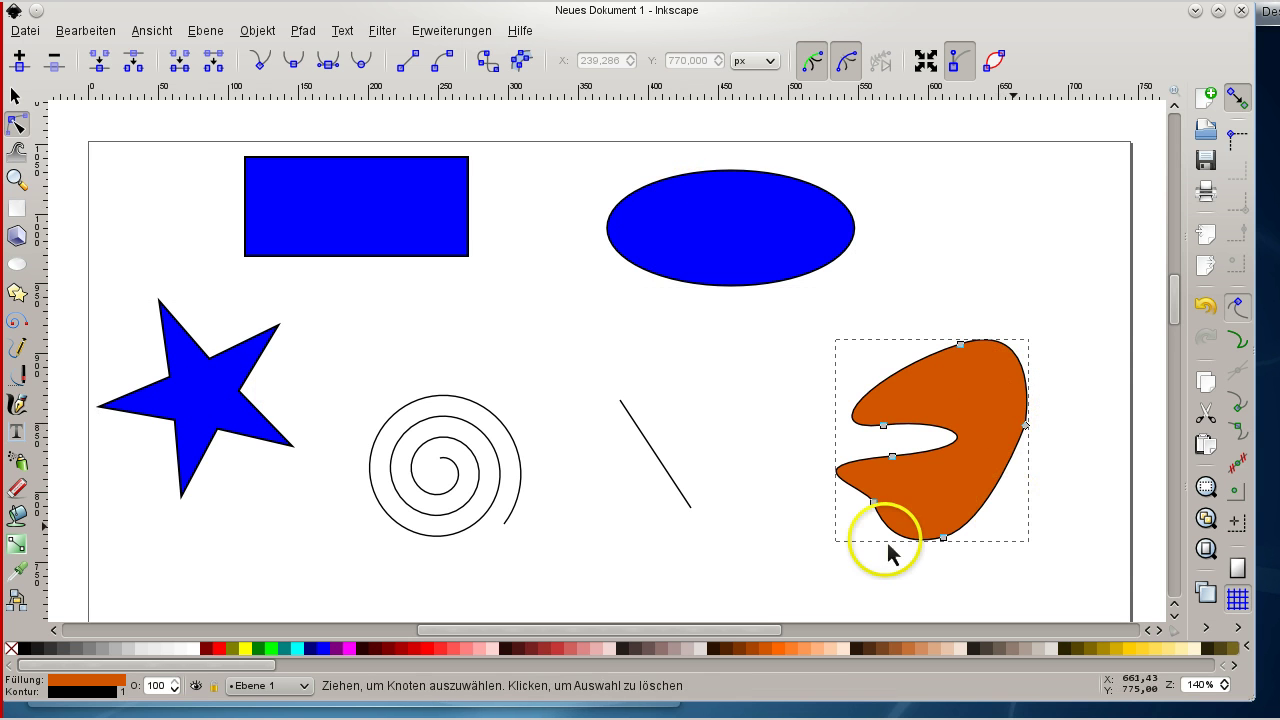
left_click(685, 496)
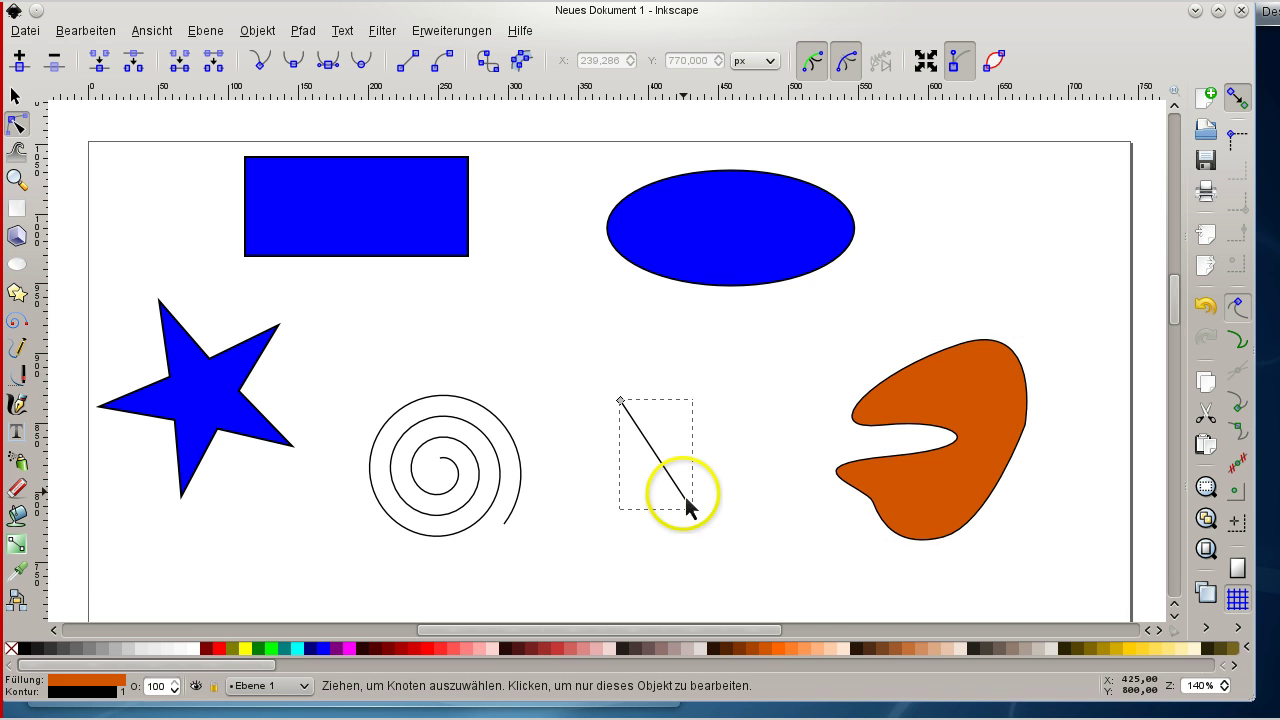
left_click(450, 505)
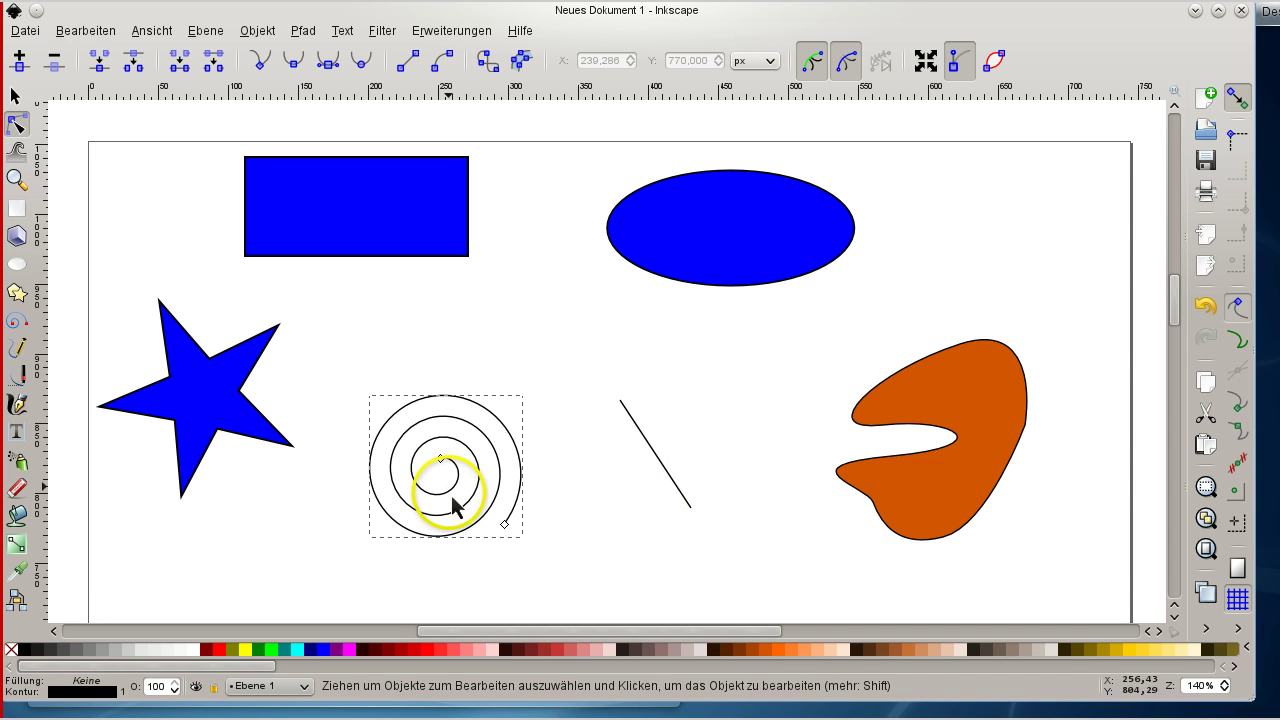
- Move the blue rectangle to about X 142, Y 949 px and scale it proportionally to about 151 by 68 px
left_click(15, 97)
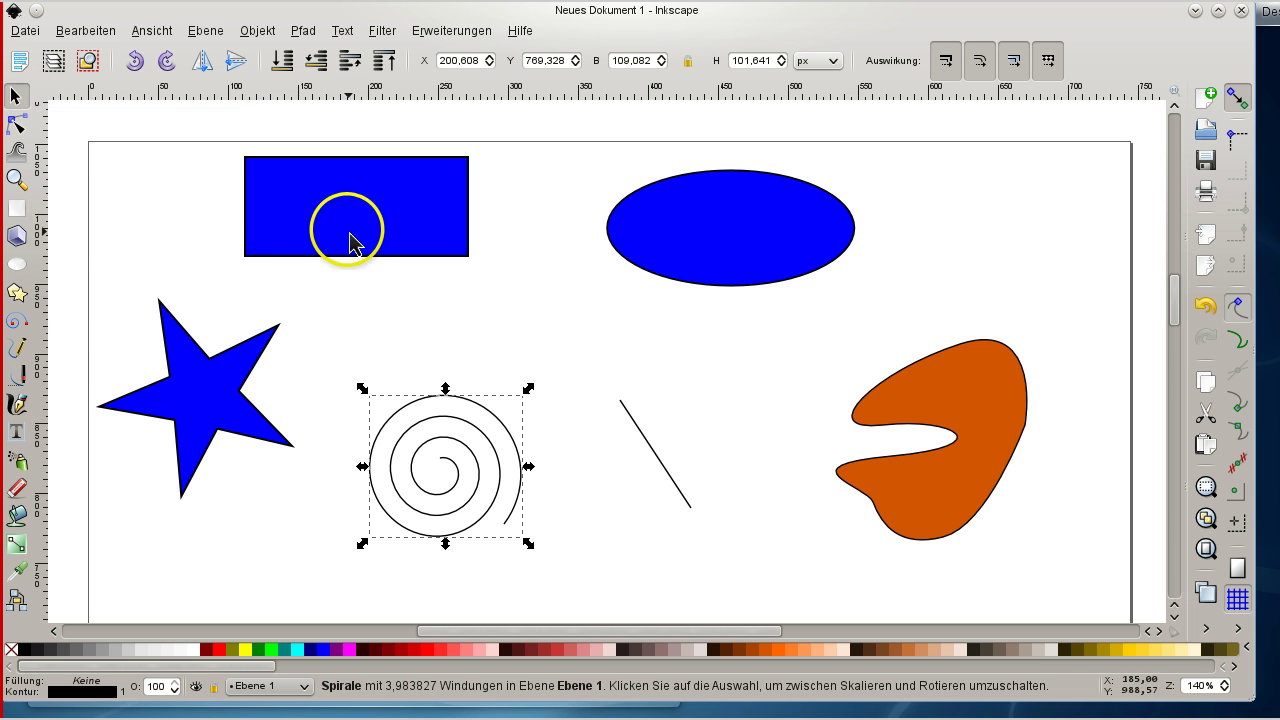
left_click_drag(392, 227, 430, 246)
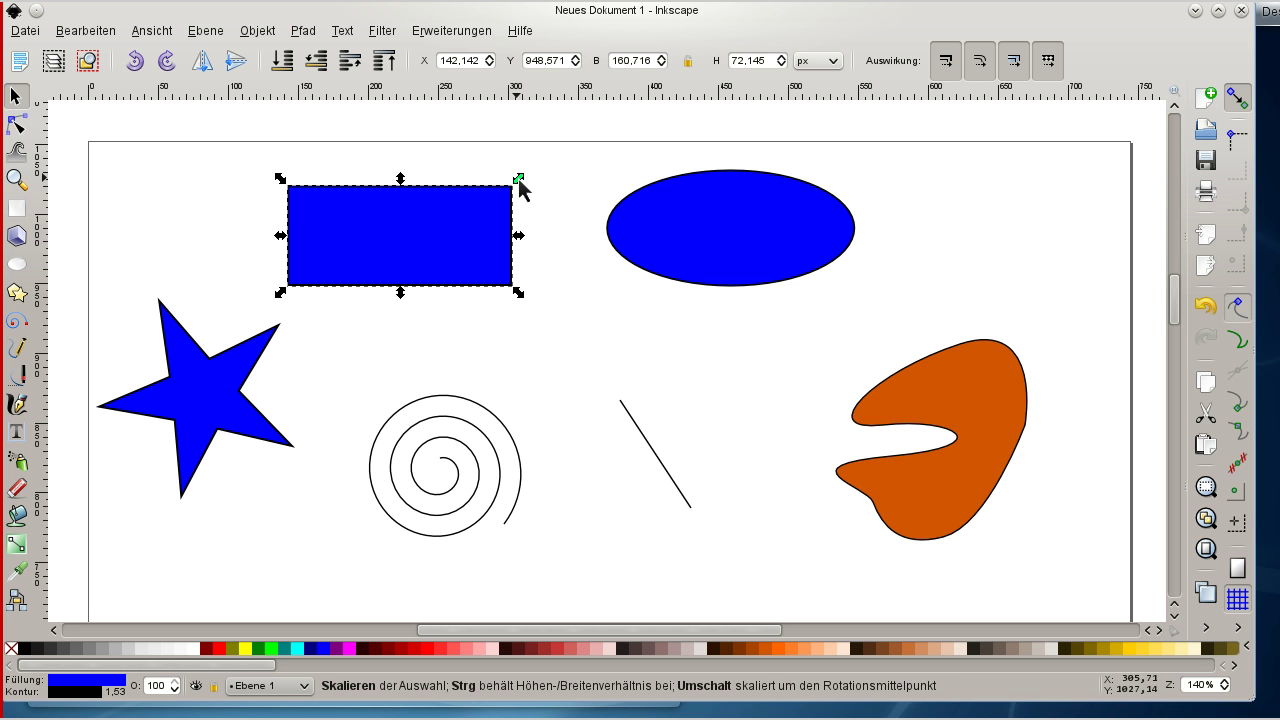
key("ctrl")
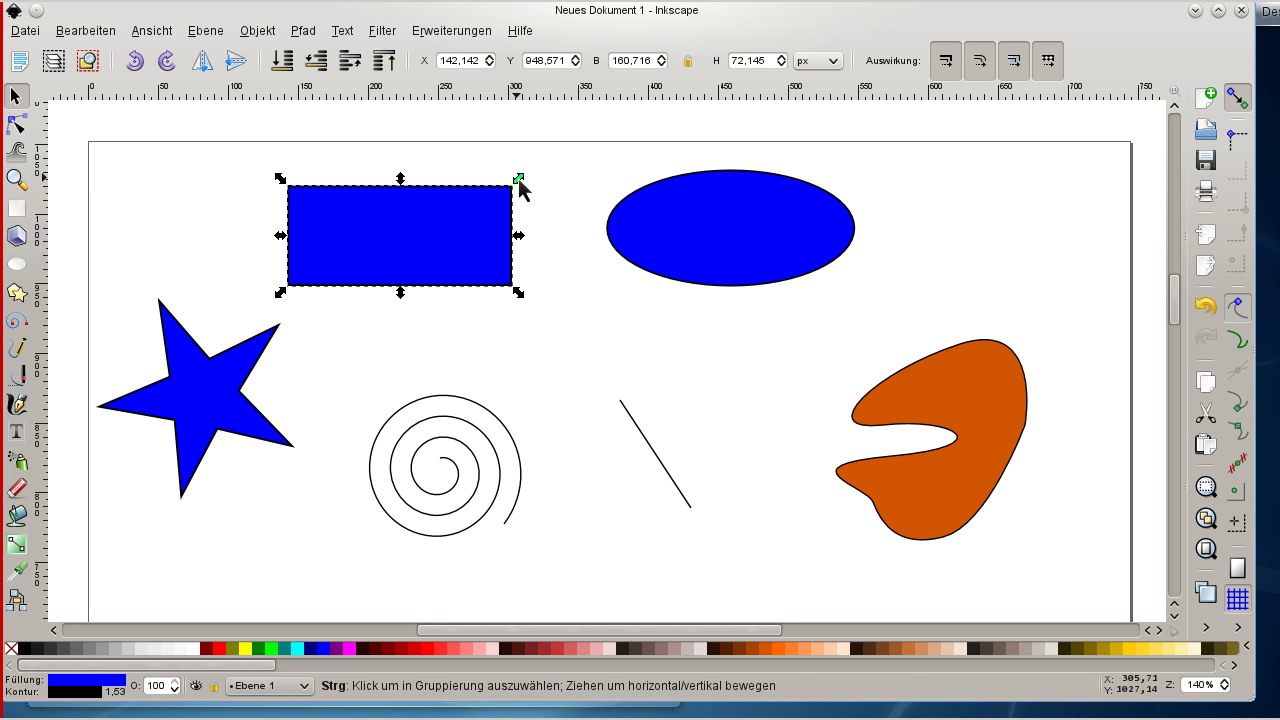
left_click_drag(519, 180, 547, 186)
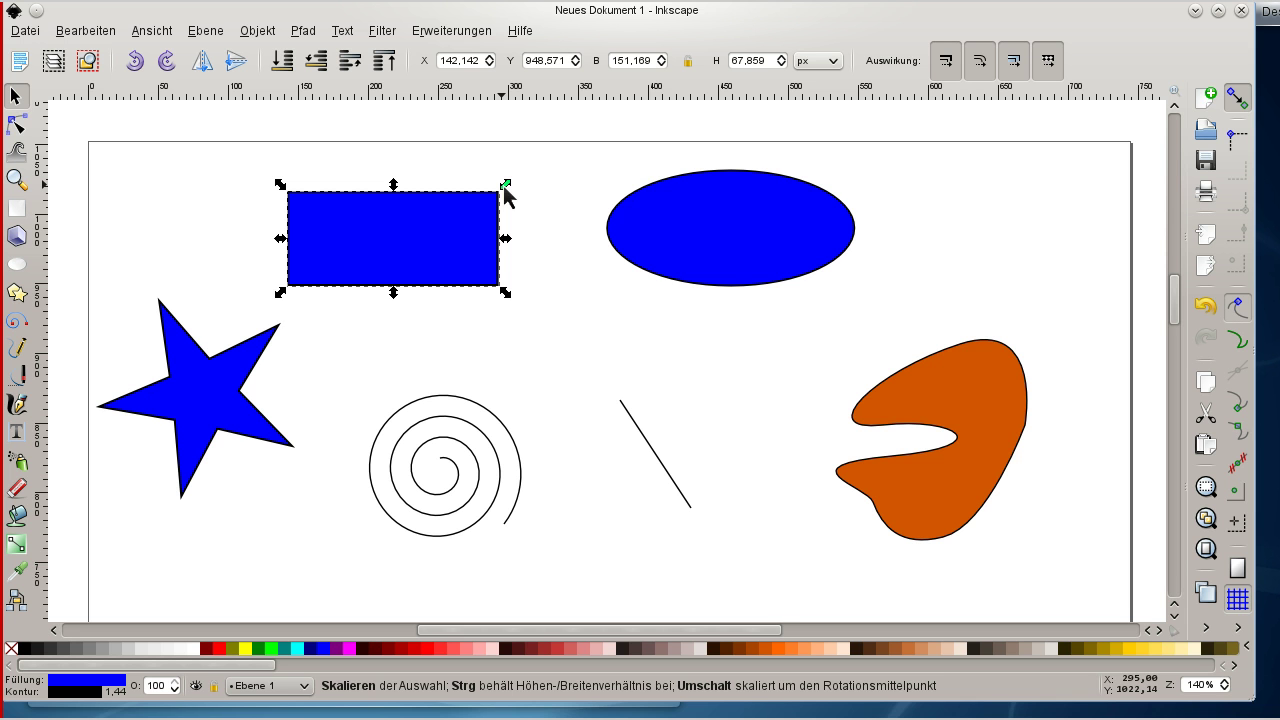
- Resize the blue rectangle around its centre to about 173 by 78 px
key("shift")
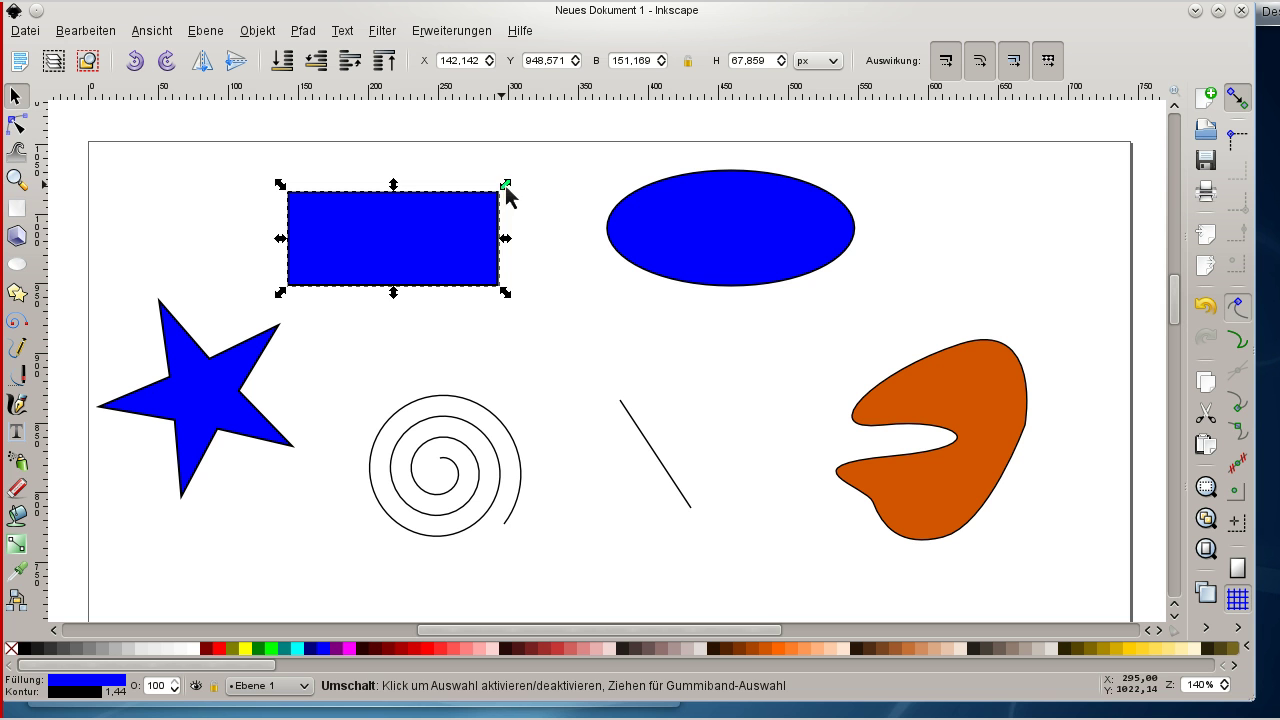
mouse_move(506, 186)
left_mouse_down()
mouse_move(603, 158)
mouse_move(574, 180)
mouse_move(571, 206)
mouse_move(429, 200)
mouse_move(551, 232)
mouse_move(553, 183)
mouse_move(574, 143)
mouse_move(563, 182)
mouse_move(466, 180)
mouse_move(503, 187)
left_mouse_up()
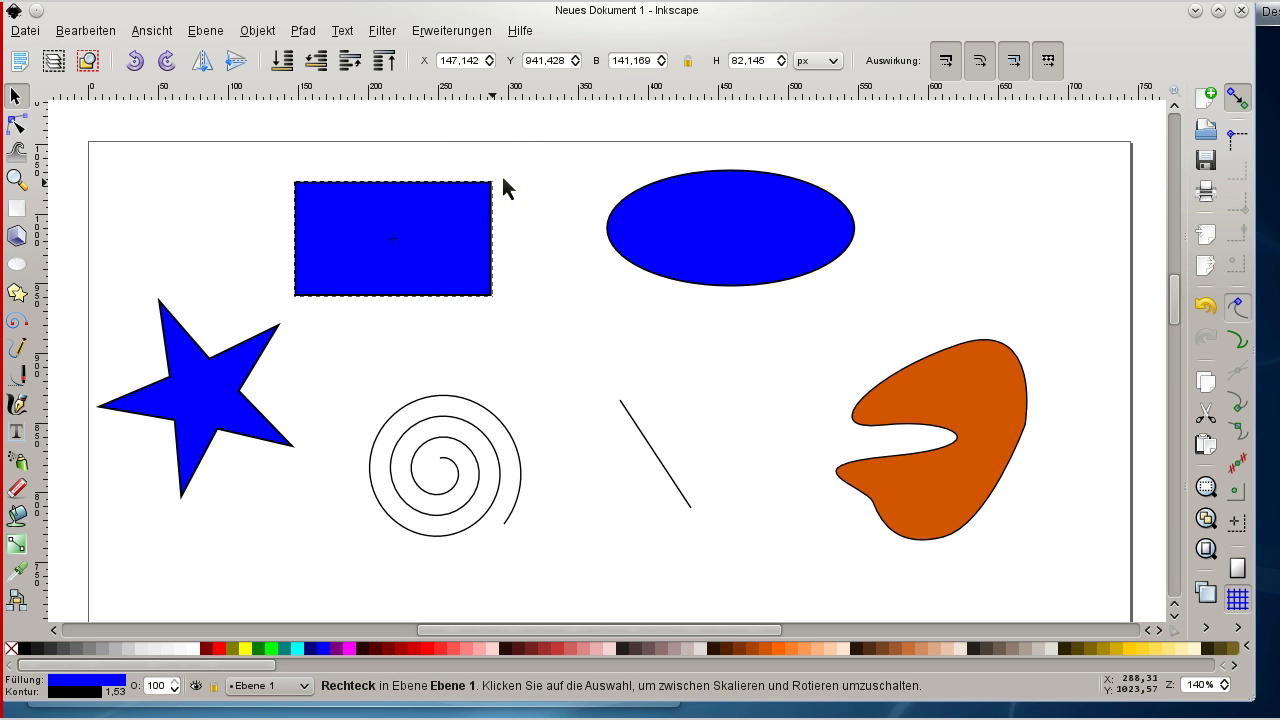
left_click_drag(503, 178, 575, 190)
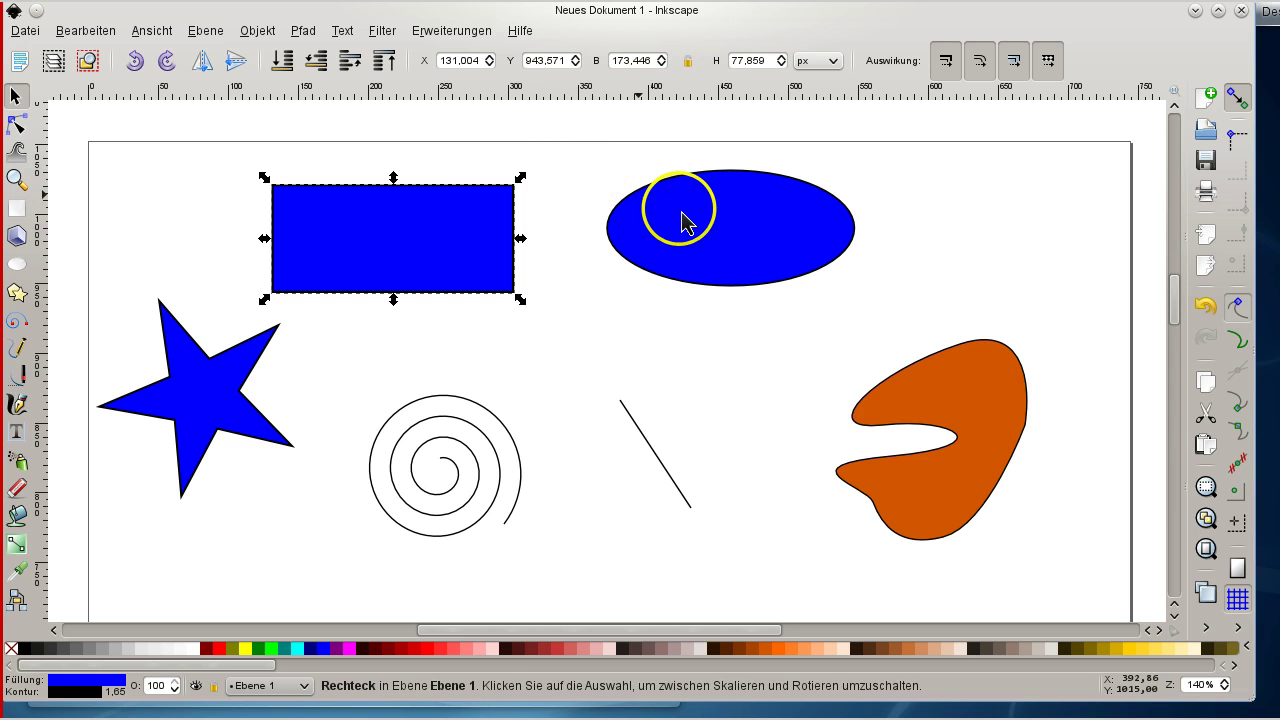
- Enlarge the blue ellipse to the right, finishing with proportional scaling that keeps its left edge in place, and clear the selection
left_click(684, 218)
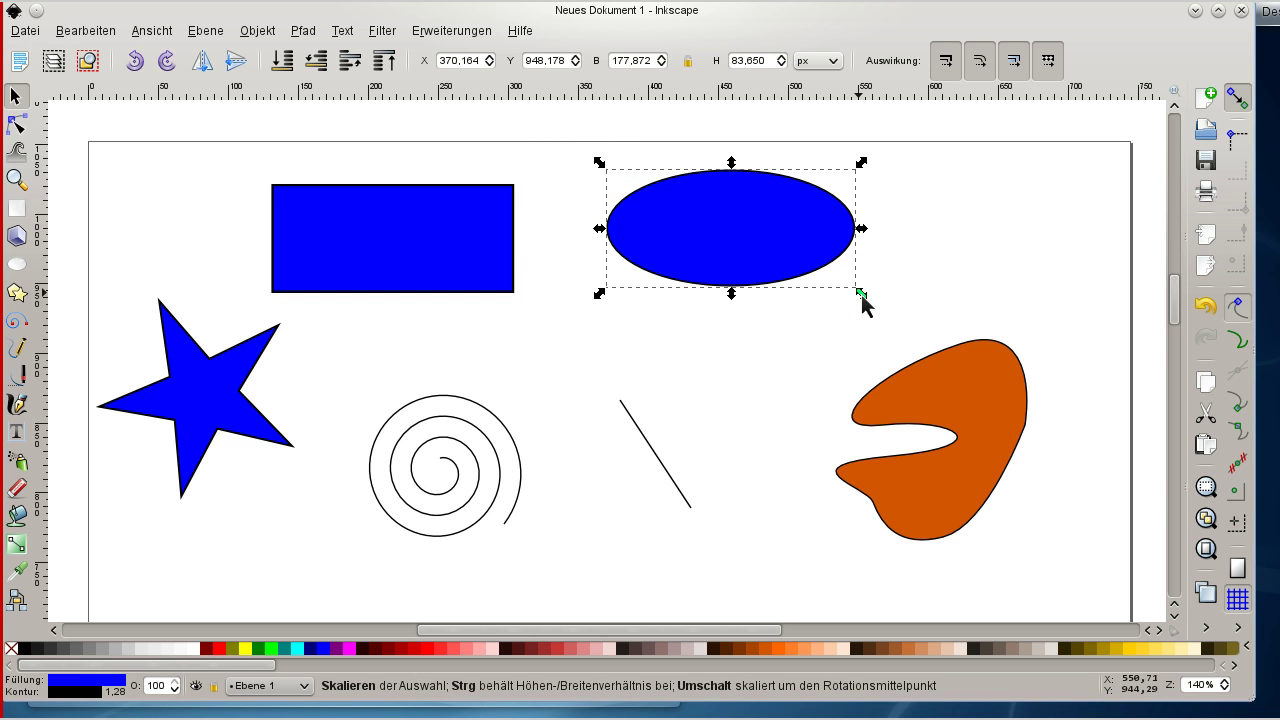
mouse_move(861, 294)
left_mouse_down()
mouse_move(871, 323)
mouse_move(870, 294)
left_mouse_up()
left_click(848, 228)
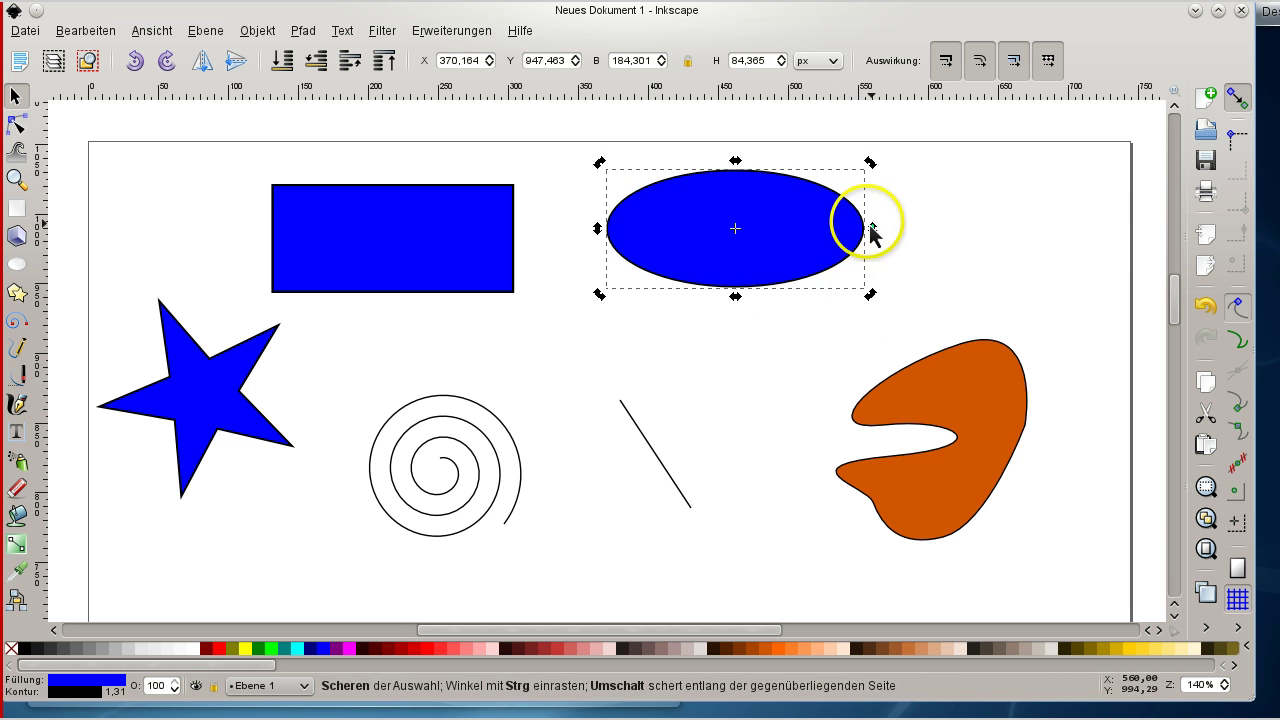
left_click(850, 236)
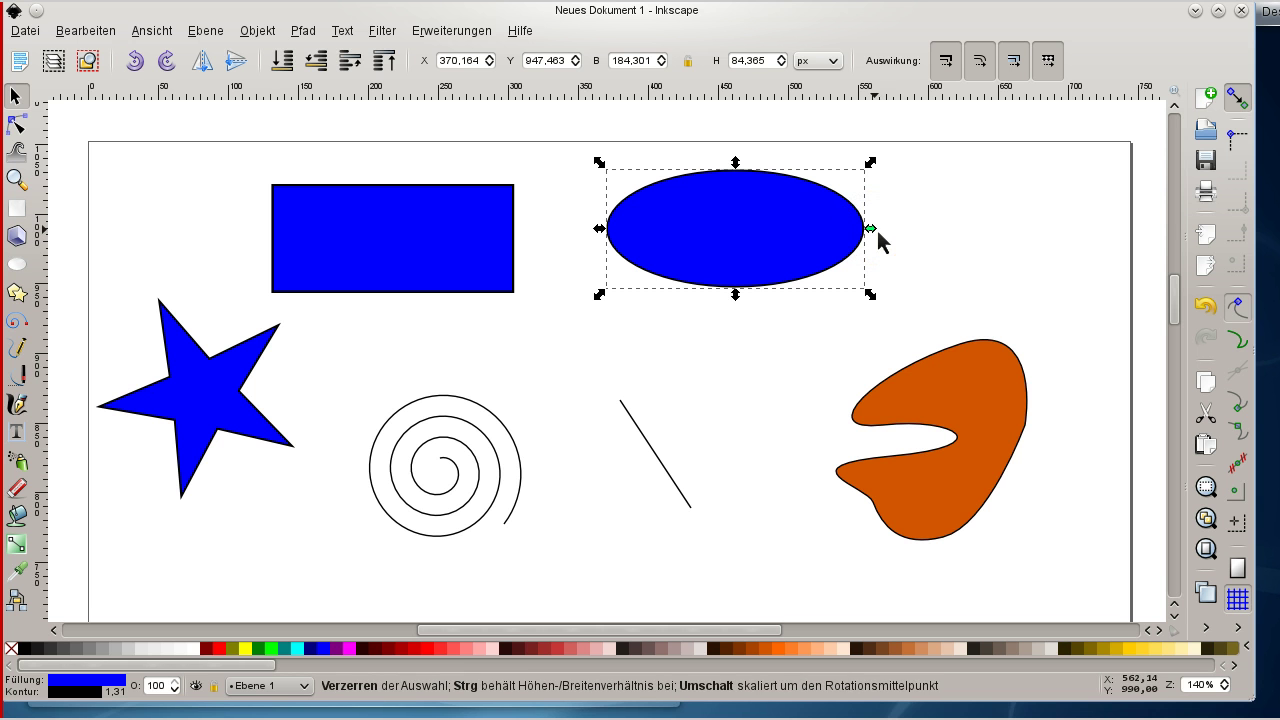
left_click_drag(877, 230, 914, 265)
left_click(185, 382)
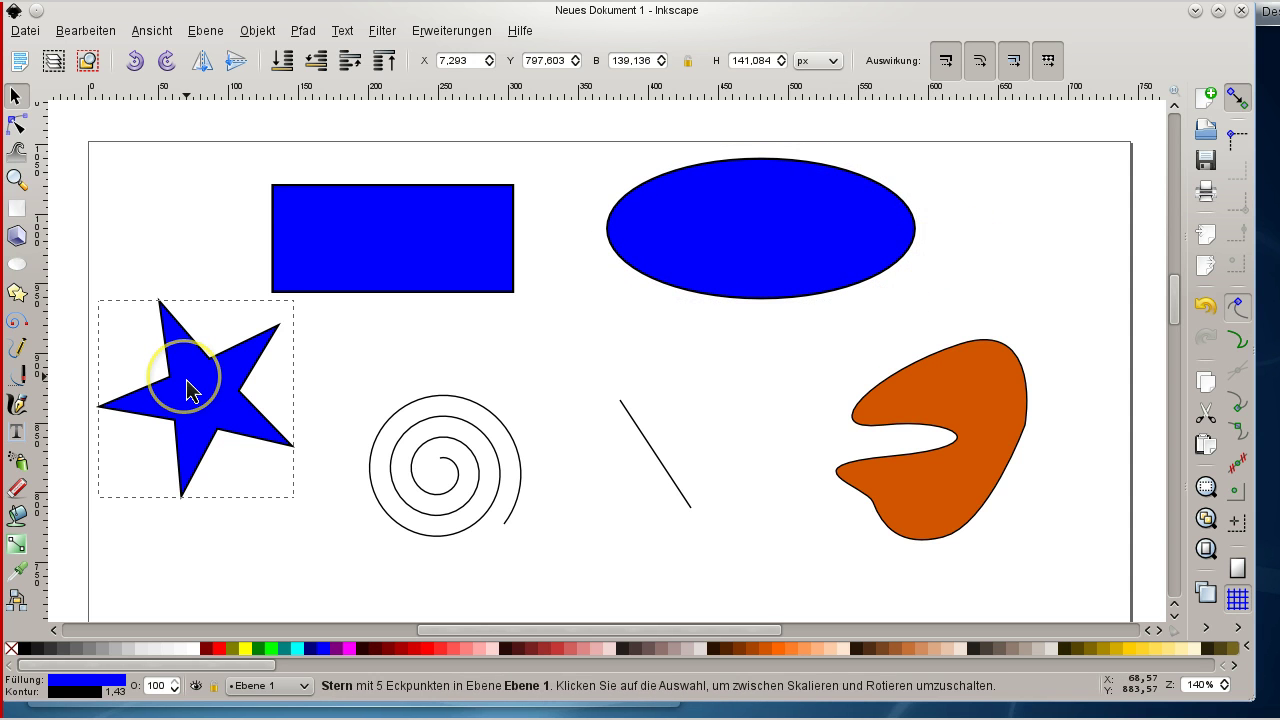
left_click(410, 386)
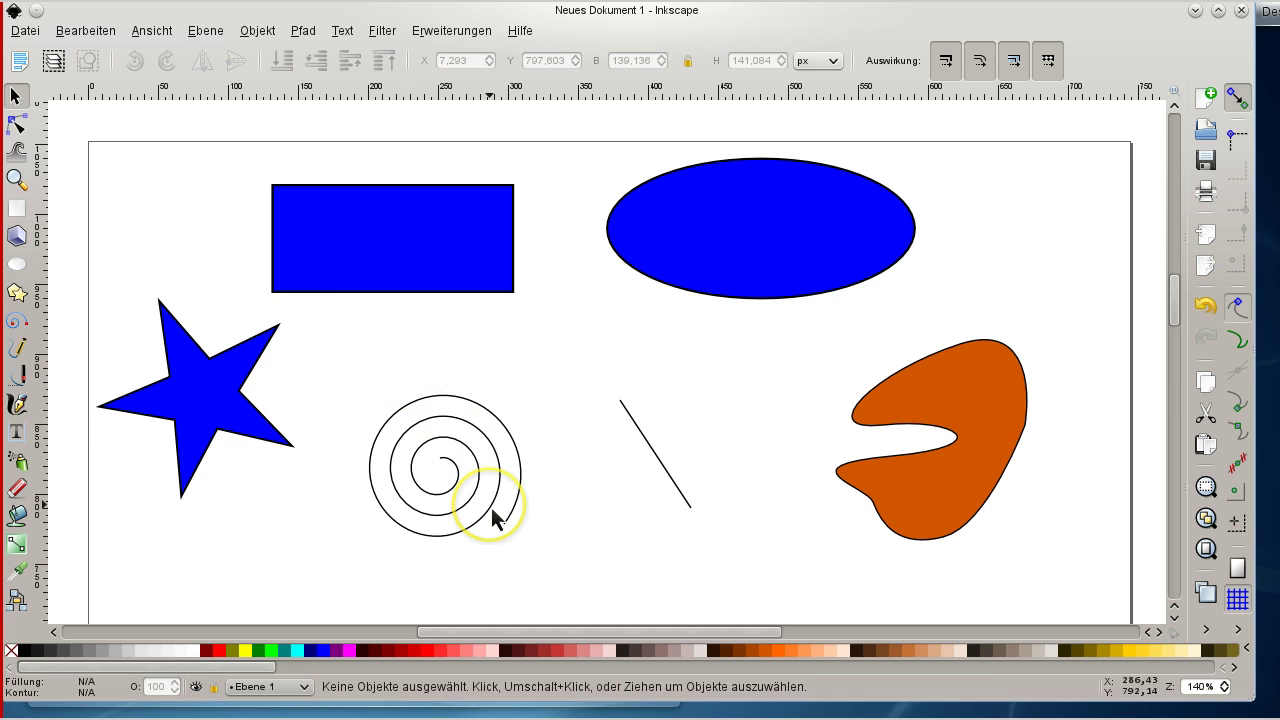
- Rotate the blue rectangle counterclockwise around its centre so that its right end points upward
left_click(421, 266)
left_click(421, 266)
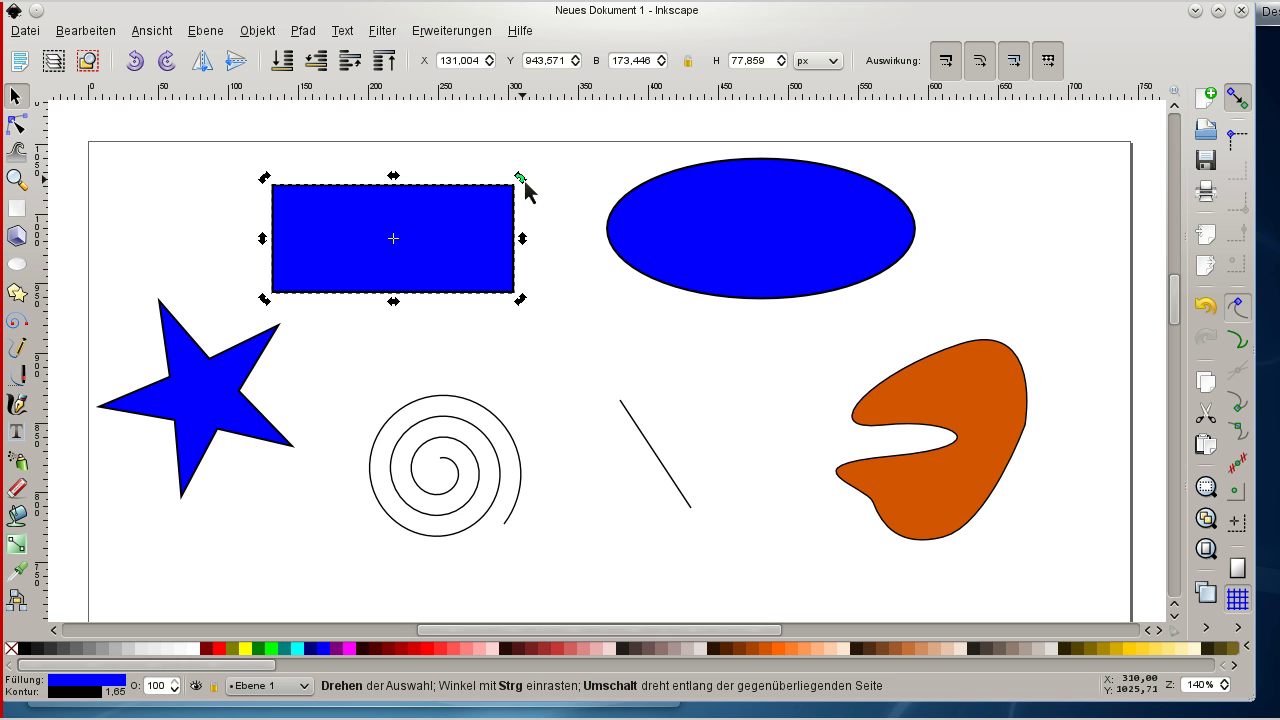
left_click_drag(525, 183, 458, 128)
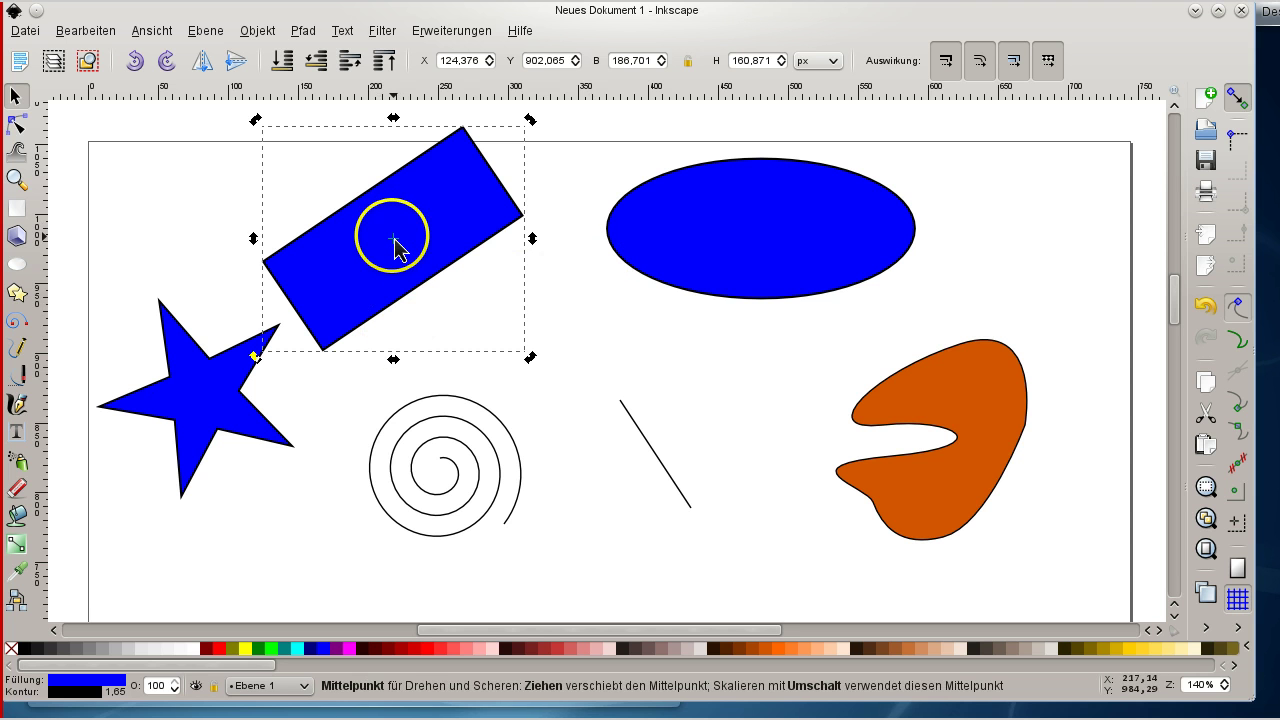
- Rotate the blue rectangle clockwise around a pivot moved to its left corner, and skew it horizontally into a slanted parallelogram
left_click_drag(396, 240, 264, 265)
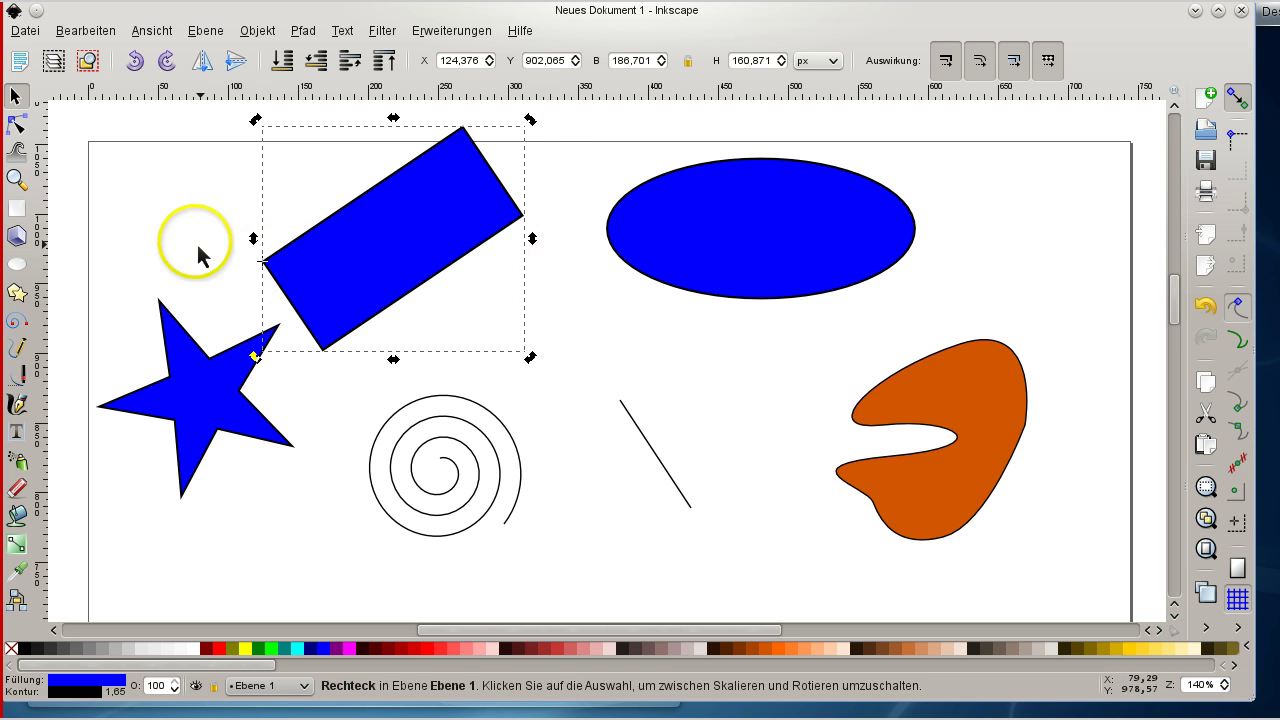
left_click_drag(533, 122, 572, 236)
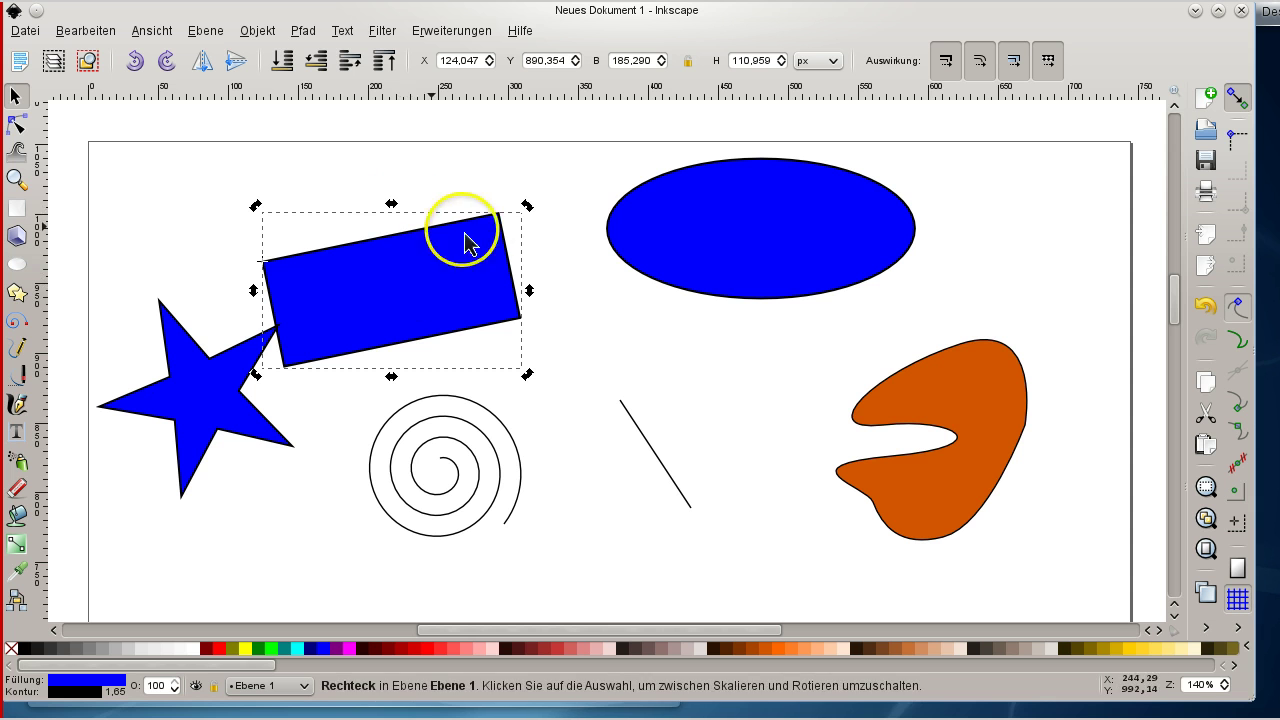
left_click(389, 204)
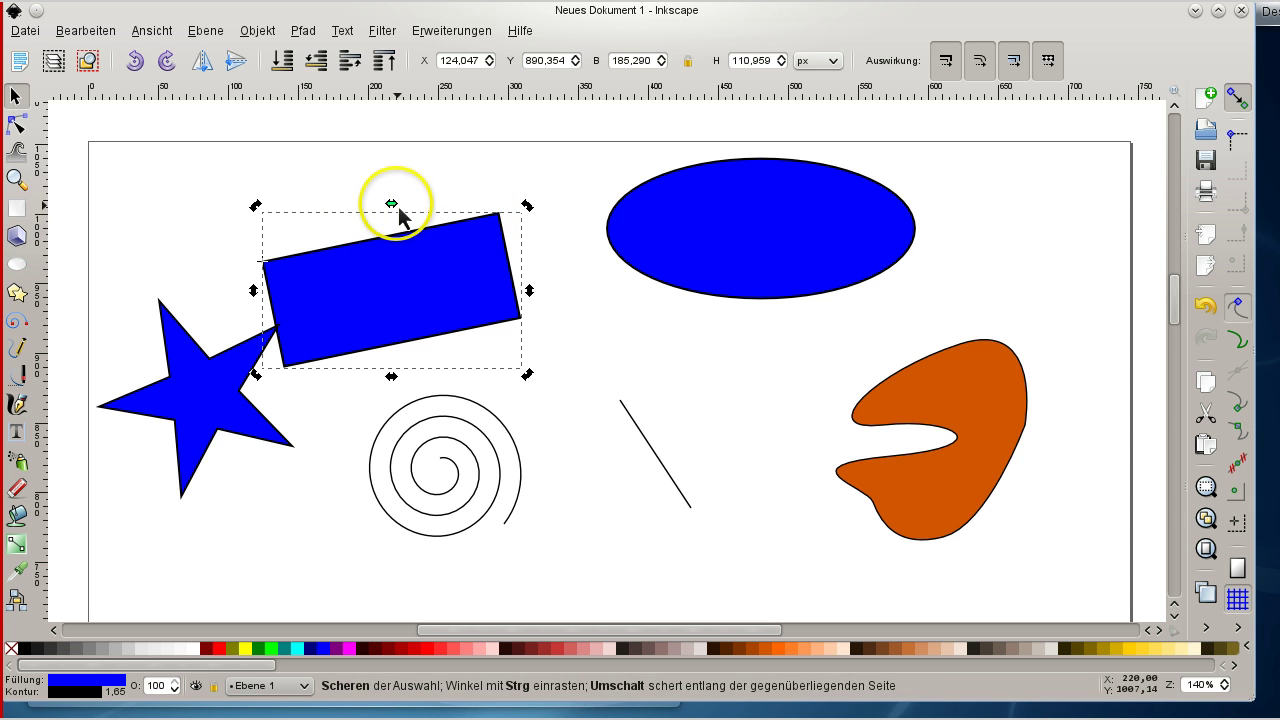
left_click_drag(399, 209, 240, 220)
- Draw an orange rectangle about 109 by 40 px above the star and show its selection handles
left_click(28, 216)
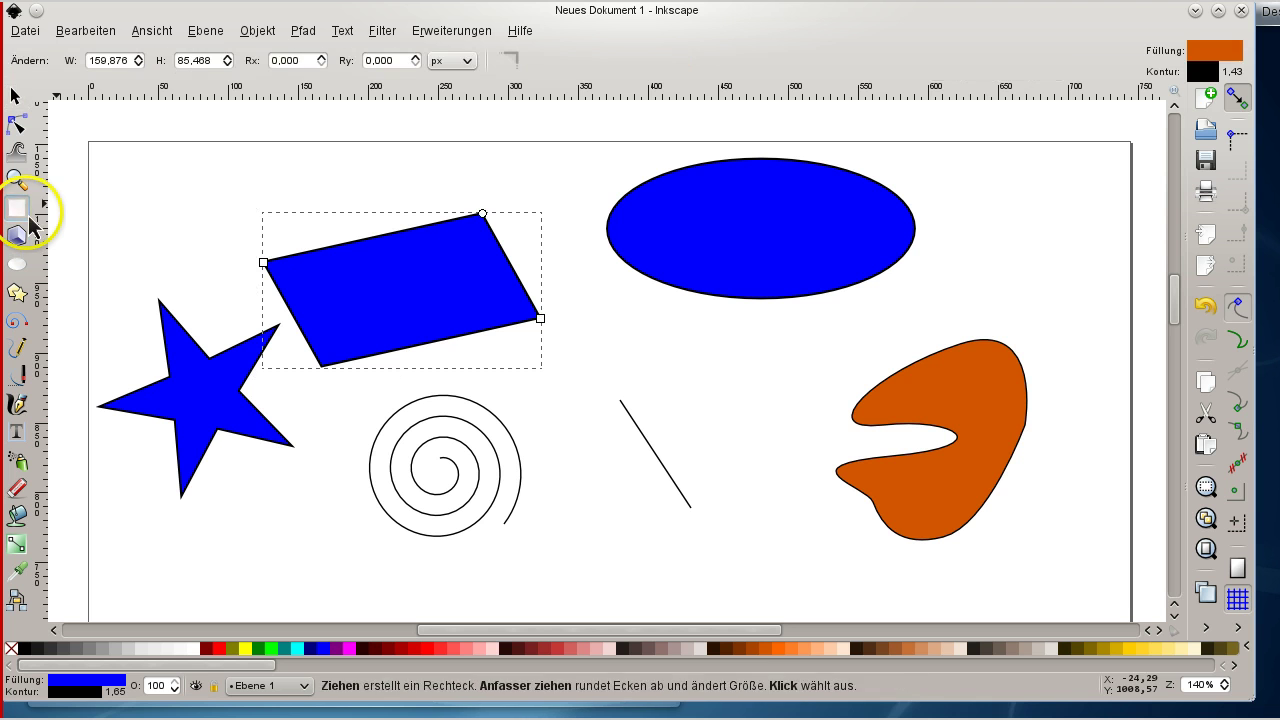
left_click_drag(152, 153, 304, 209)
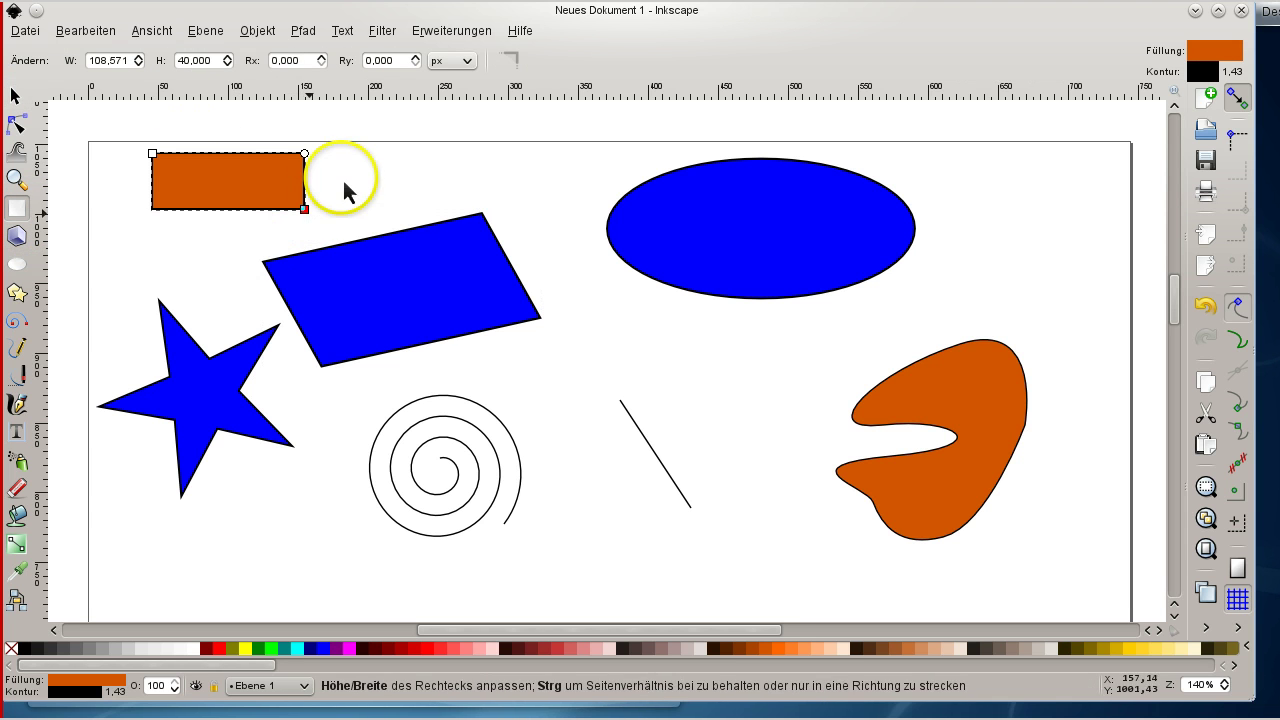
left_click(17, 125)
left_click(15, 96)
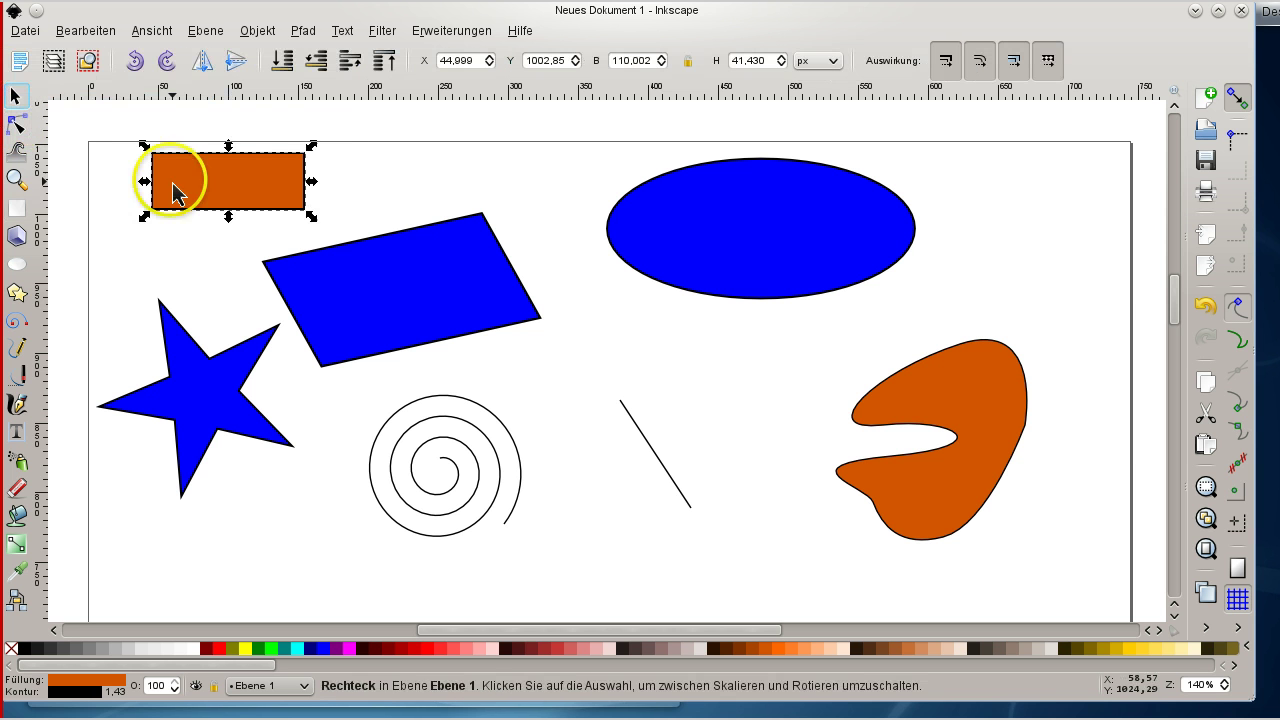
- Skew the orange rectangle horizontally into a right-leaning parallelogram, and skew it vertically so its right end rises
left_click(263, 180)
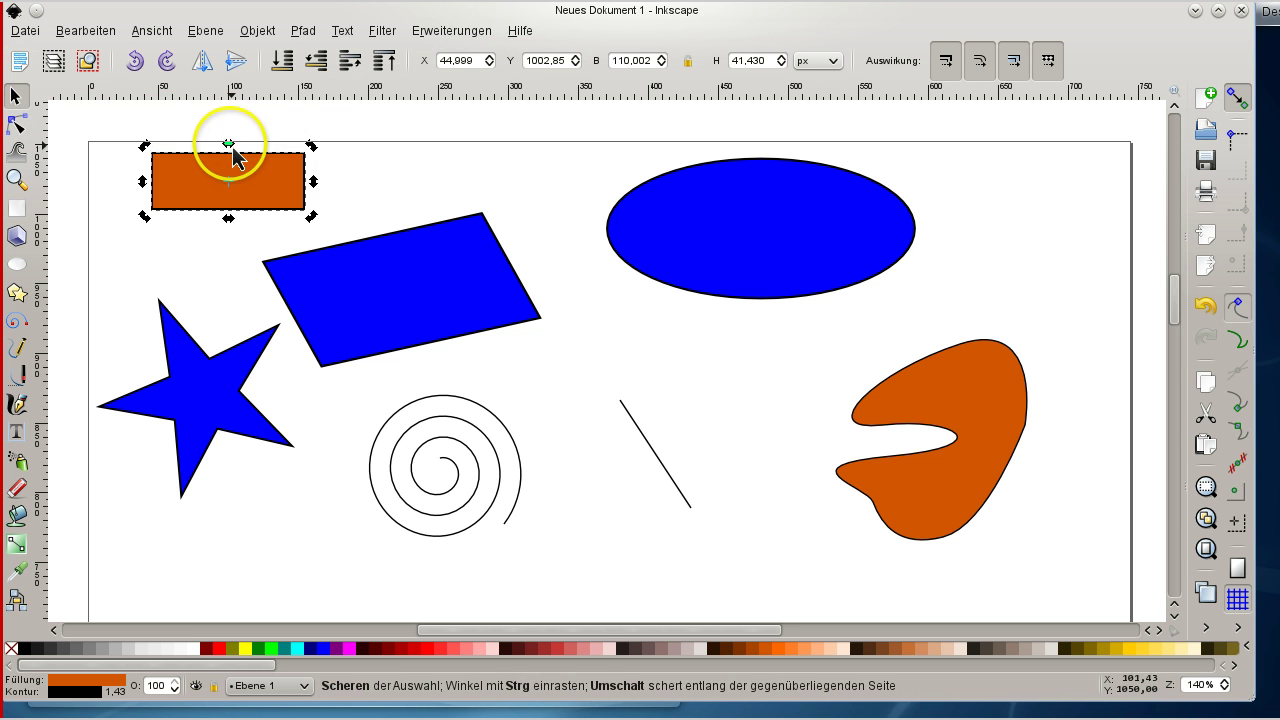
left_click_drag(229, 147, 200, 220)
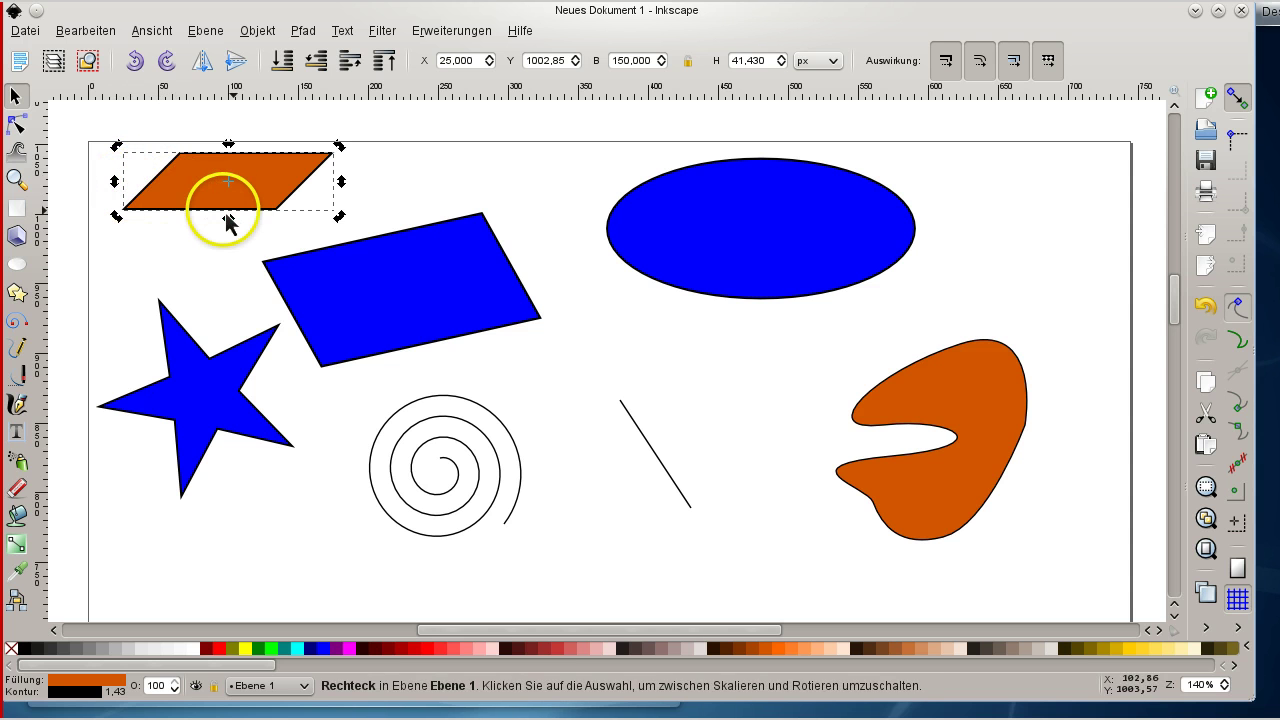
left_click_drag(228, 222, 248, 226)
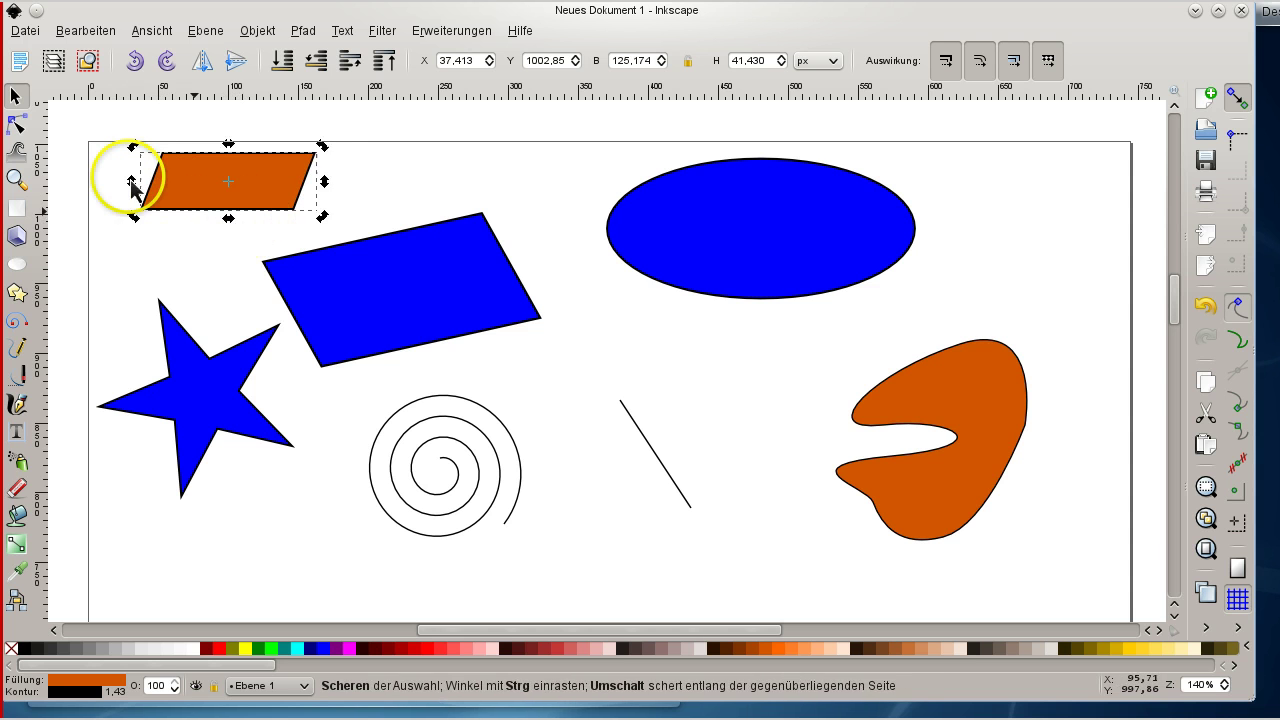
left_click_drag(132, 185, 134, 232)
left_click(157, 224)
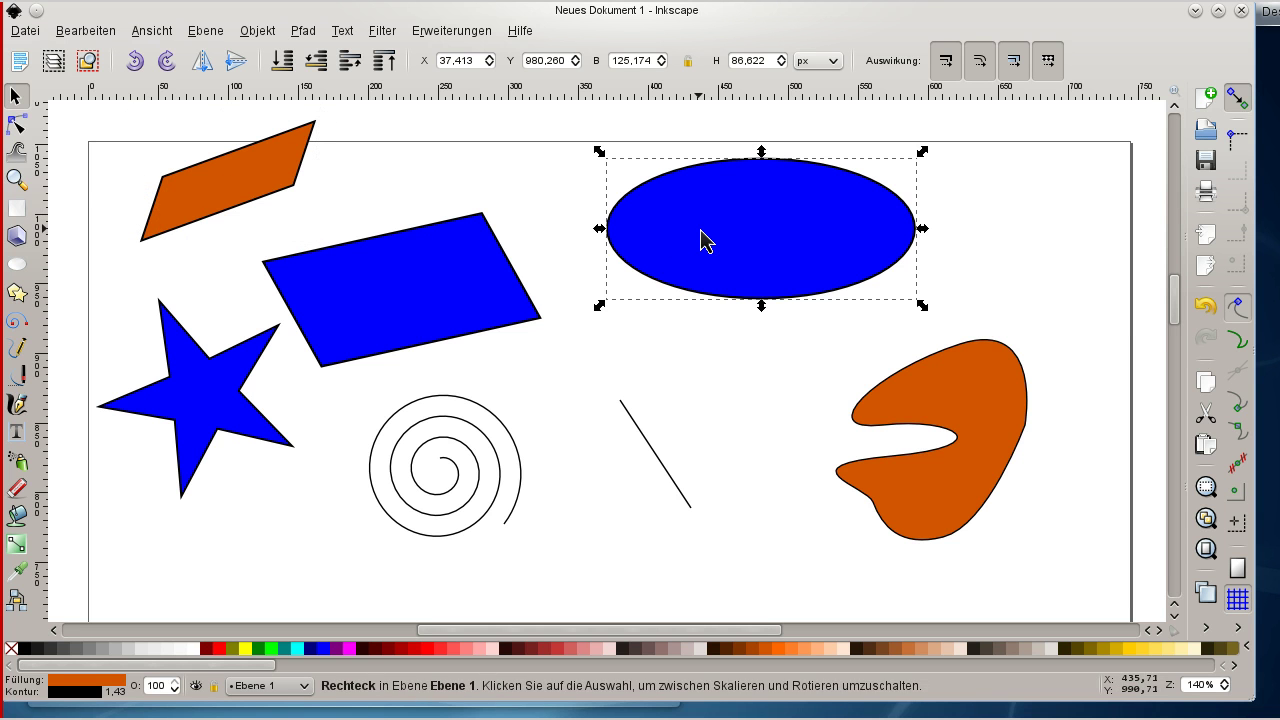
- Skew the blue ellipse and the orange freeform shape horizontally so that the upper part of each shifts to the left
left_click(764, 156)
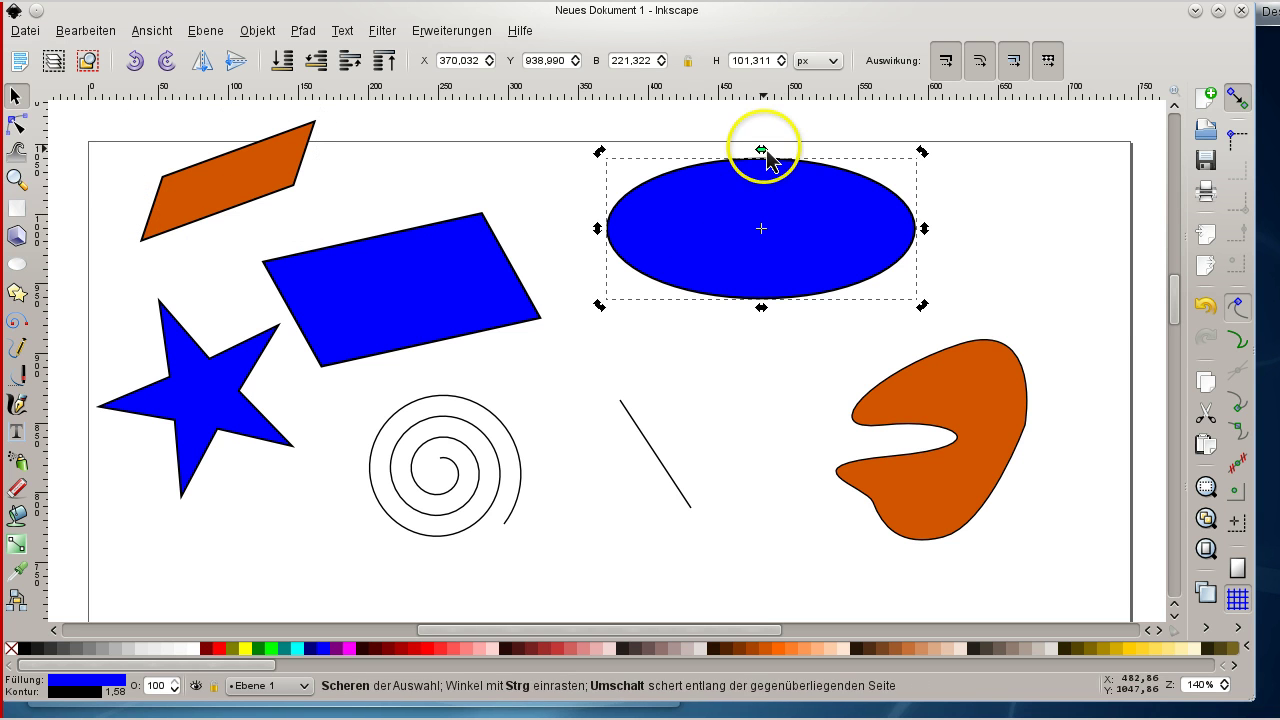
left_click_drag(763, 149, 662, 172)
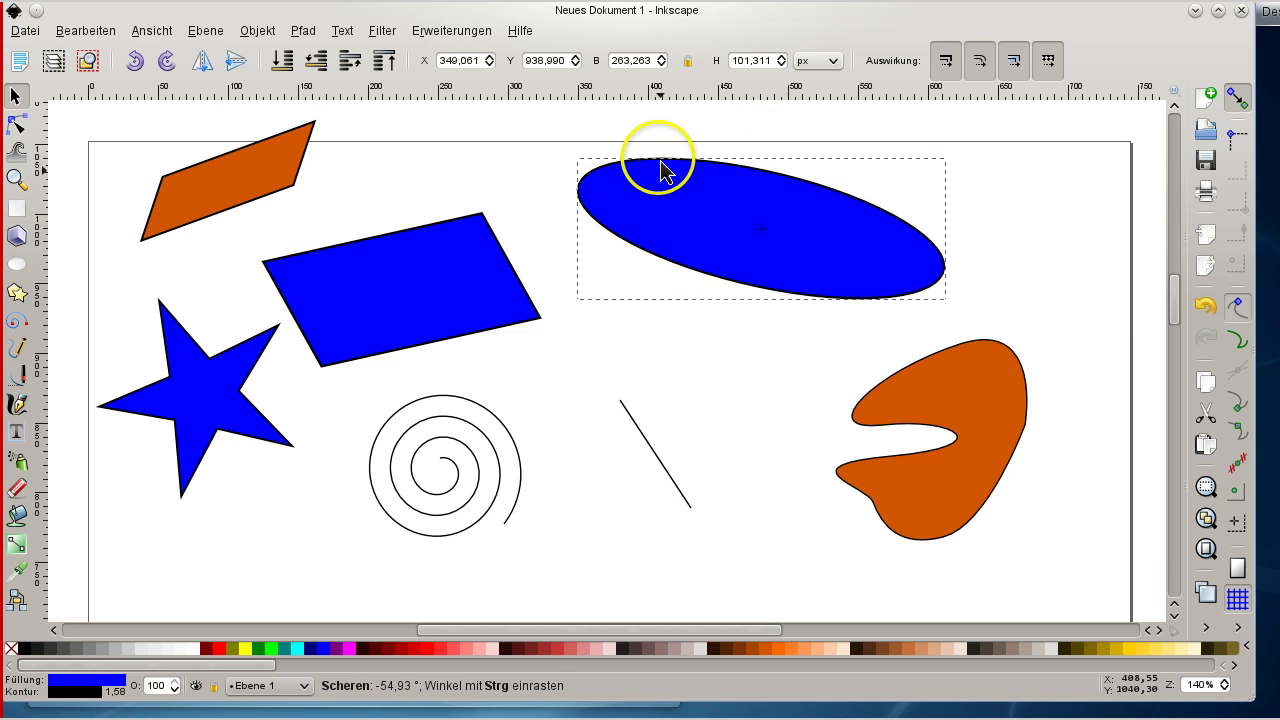
left_click(940, 353)
left_click(943, 351)
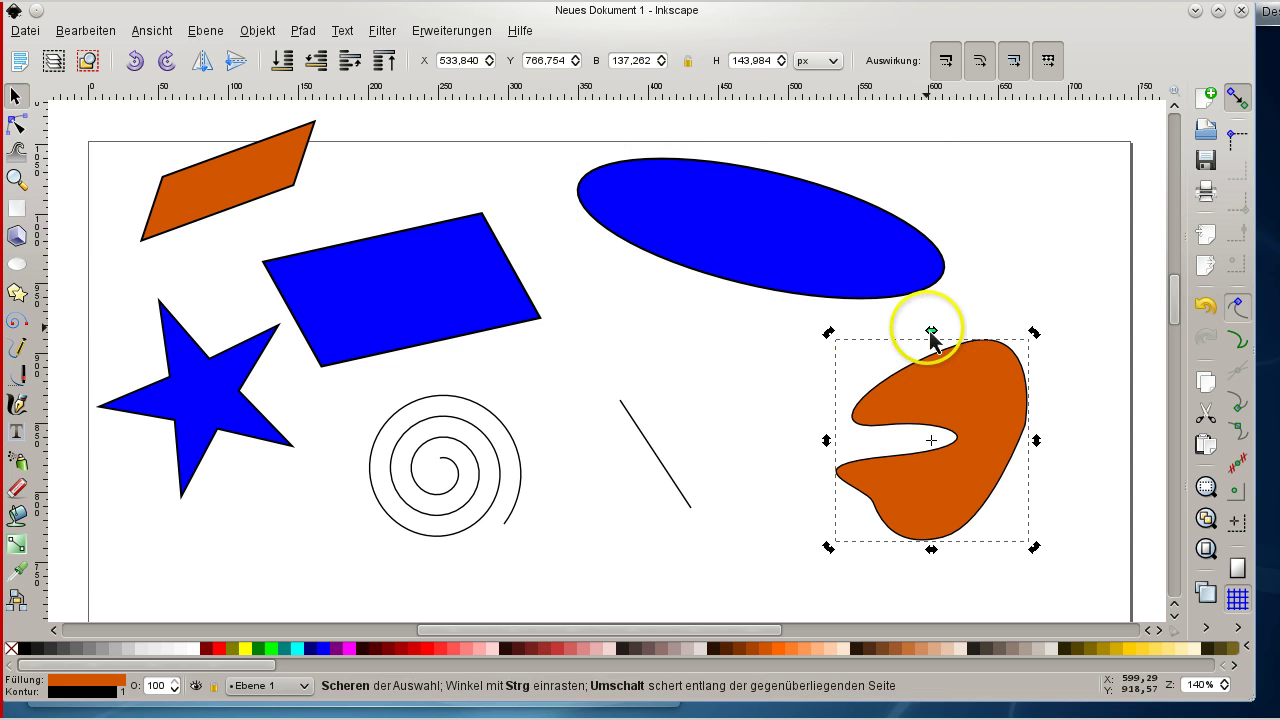
left_click_drag(932, 332, 770, 351)
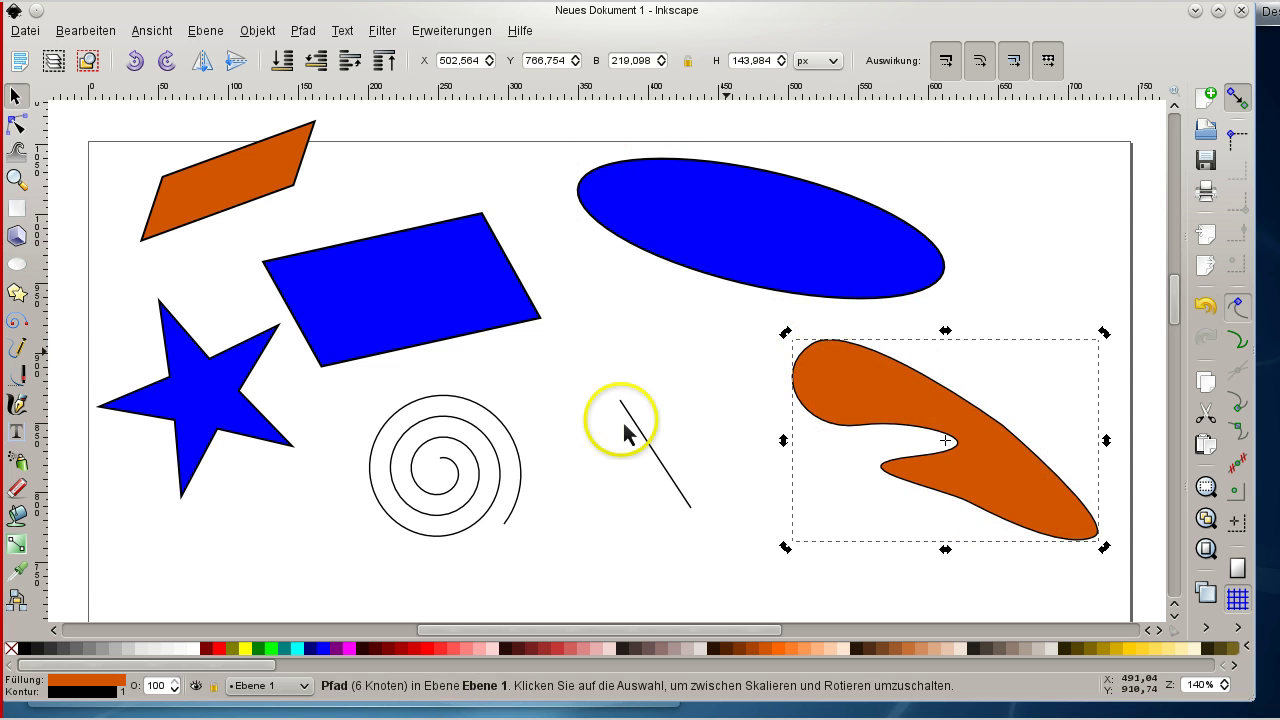
- Skew the spiral horizontally, shifting its upper part to the left
left_click(500, 466)
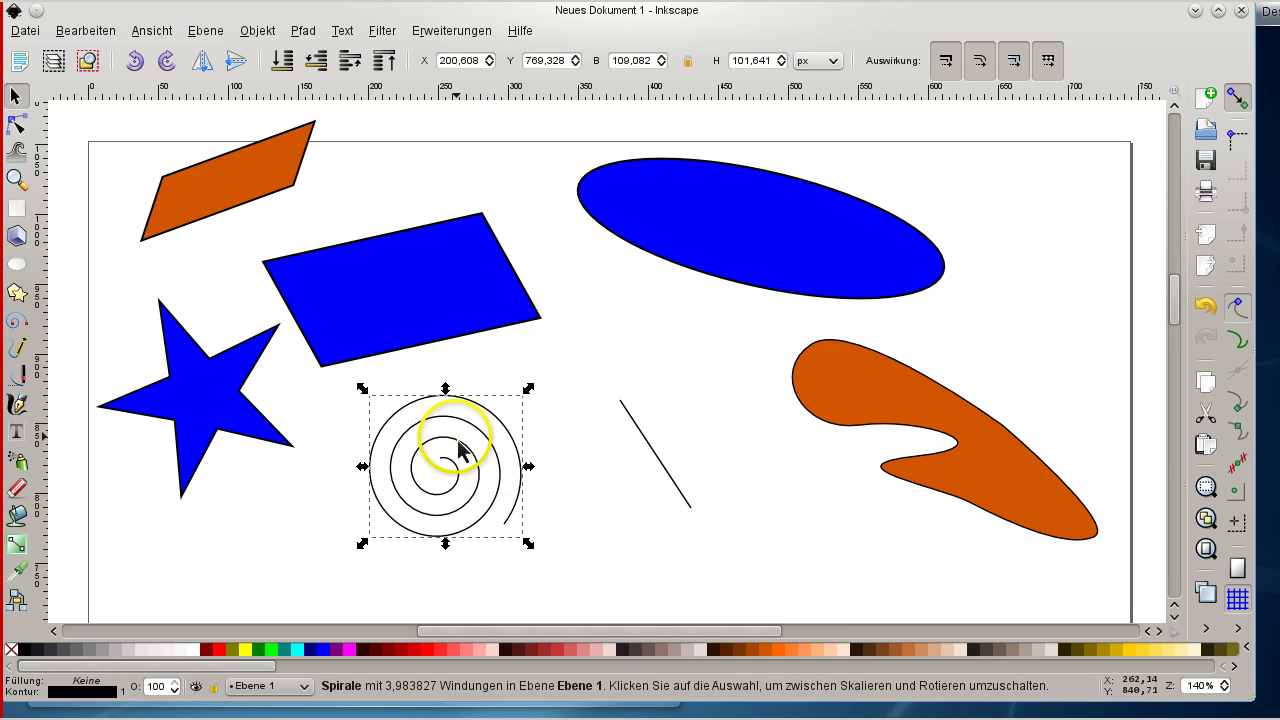
left_click(462, 448)
left_click_drag(452, 394, 388, 395)
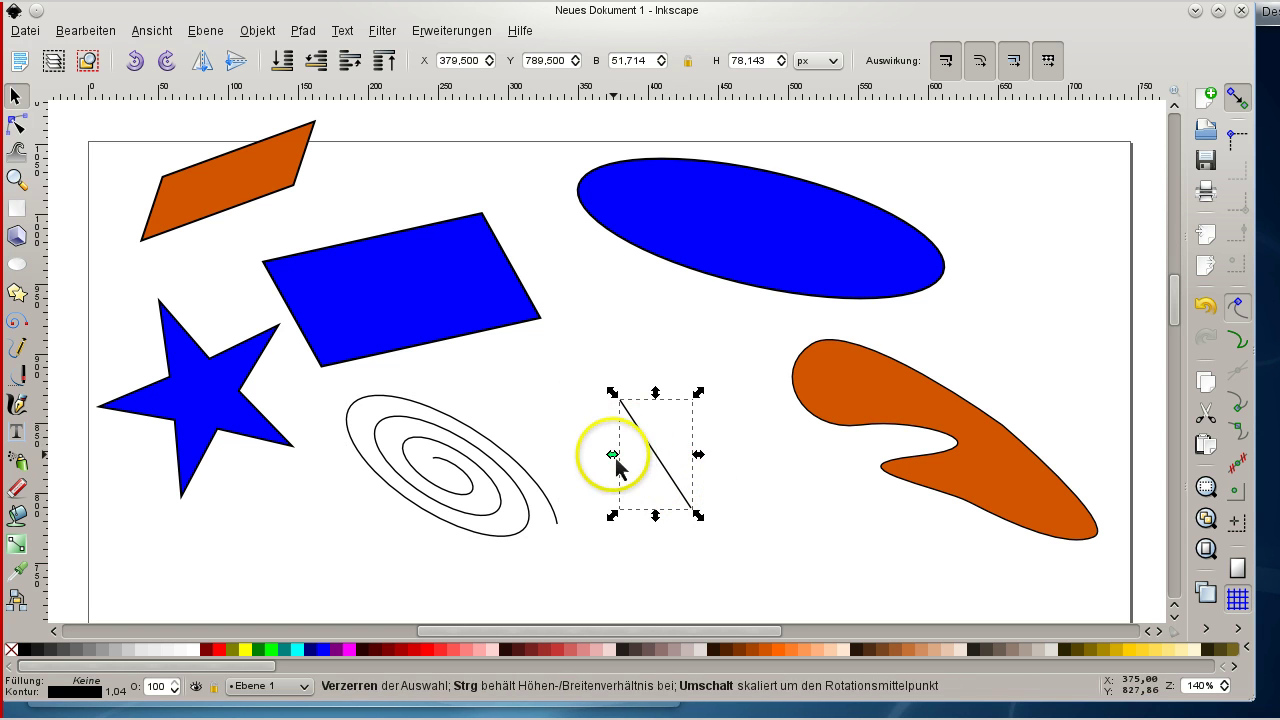
- Widen the straight line slightly to the left and skew it horizontally so that it runs at a flatter angle
mouse_move(612, 455)
left_mouse_down()
mouse_move(543, 509)
mouse_move(610, 488)
mouse_move(612, 470)
left_mouse_up()
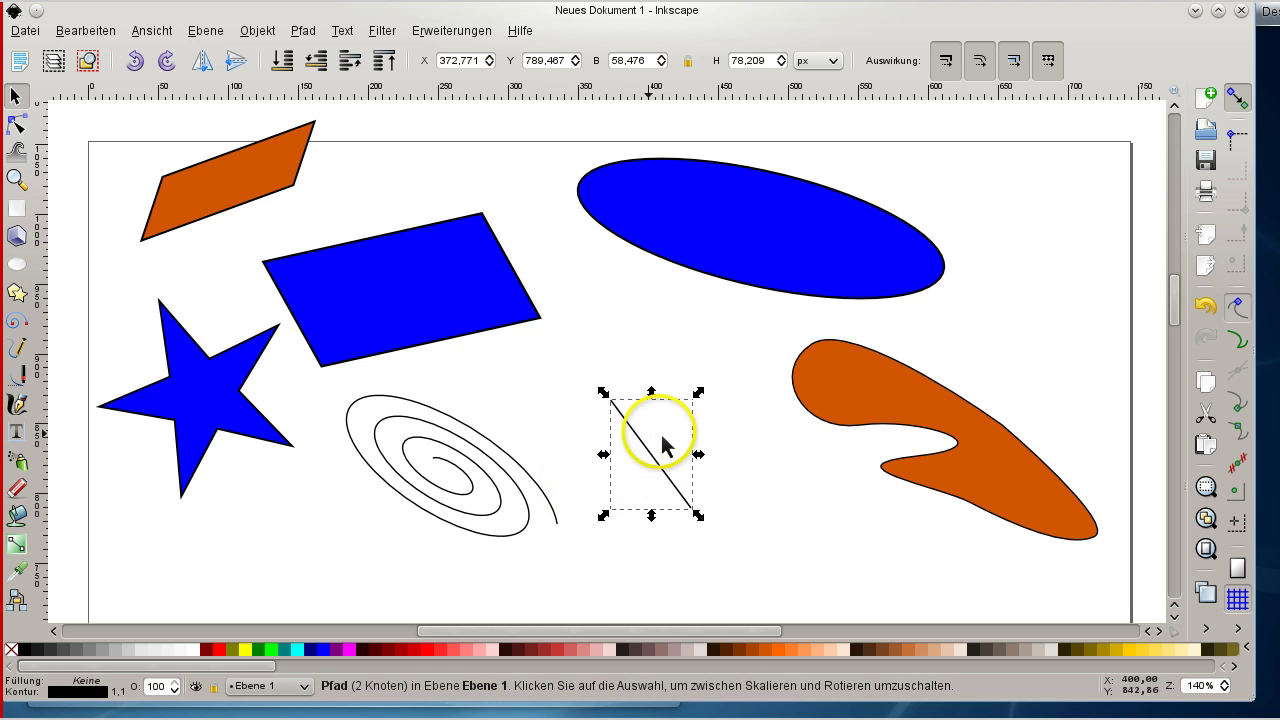
mouse_move(651, 392)
left_mouse_down()
mouse_move(790, 403)
mouse_move(617, 417)
mouse_move(635, 411)
left_mouse_up()
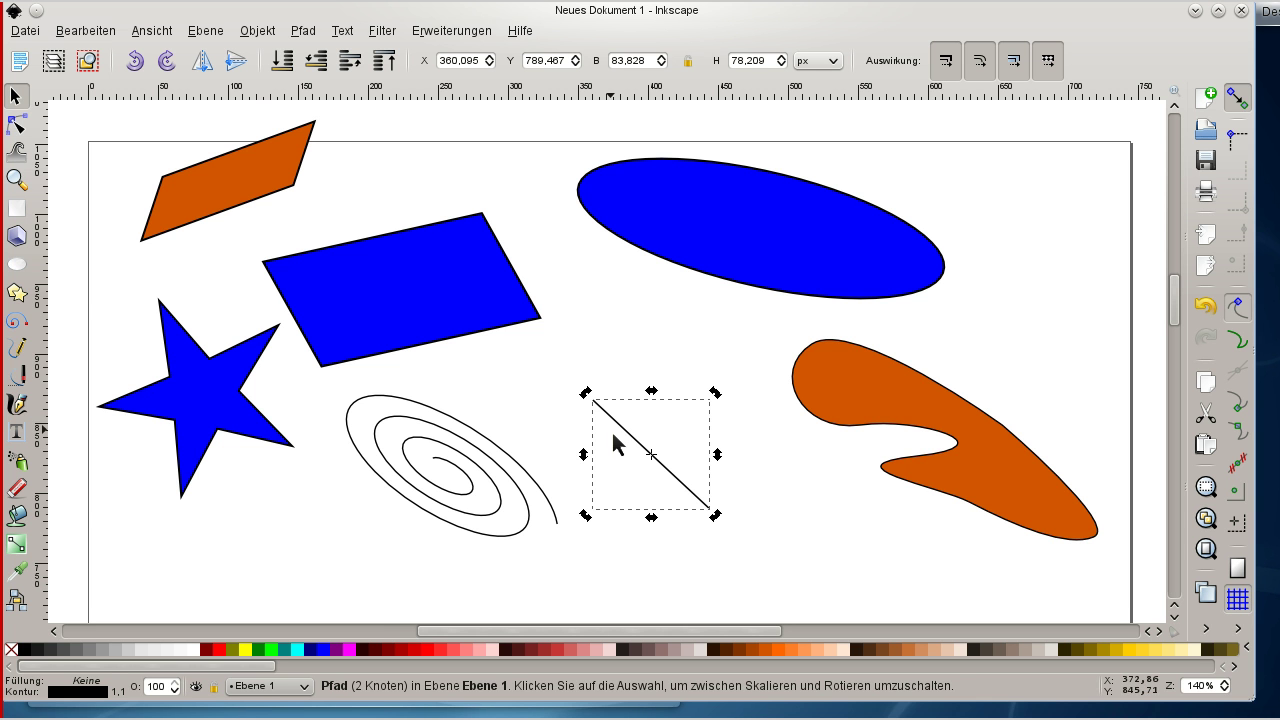
- Enlarge the blue parallelogram with the Node tool by moving its lower-right corner outward while its upper-left corner stays in place
left_click(200, 378)
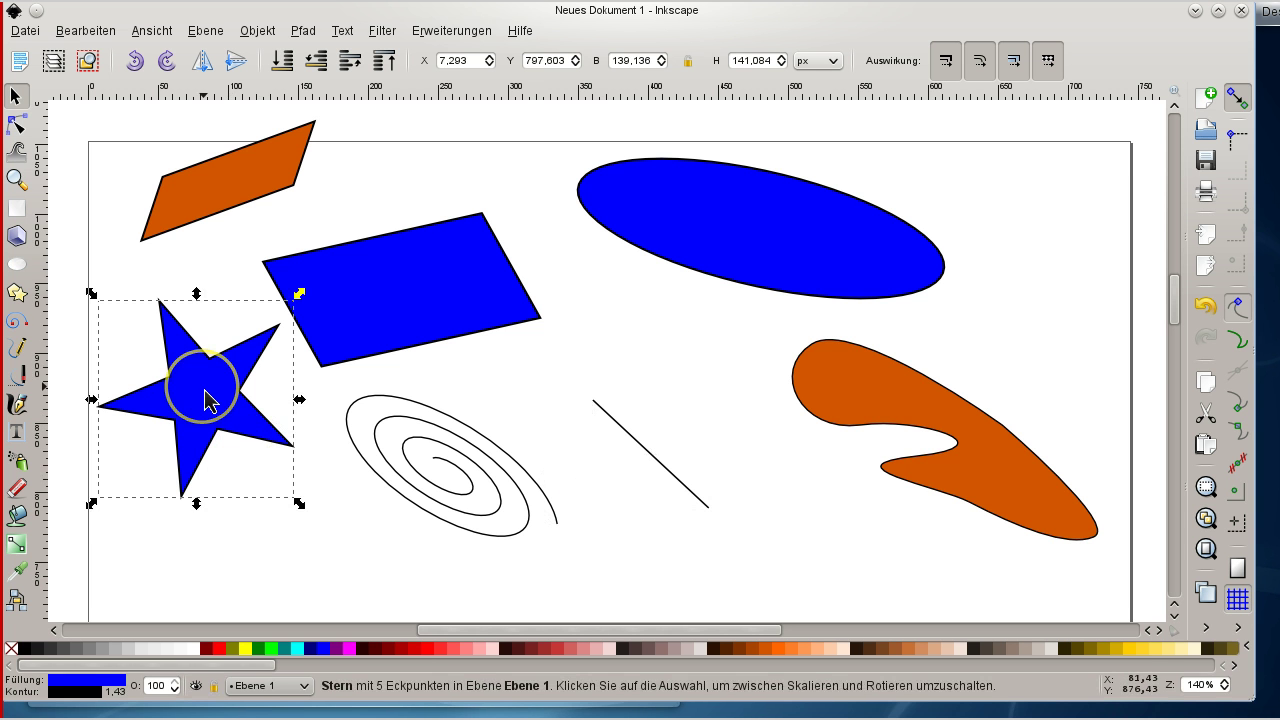
left_click(18, 126)
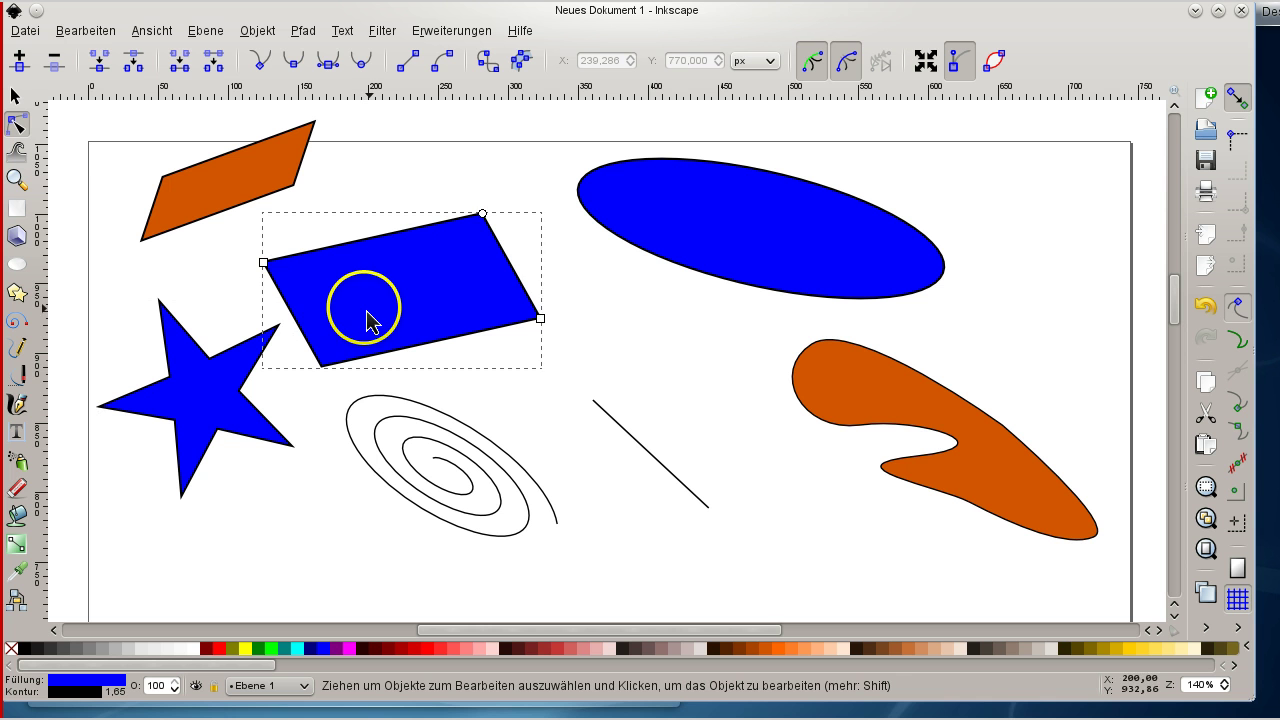
left_click(541, 319)
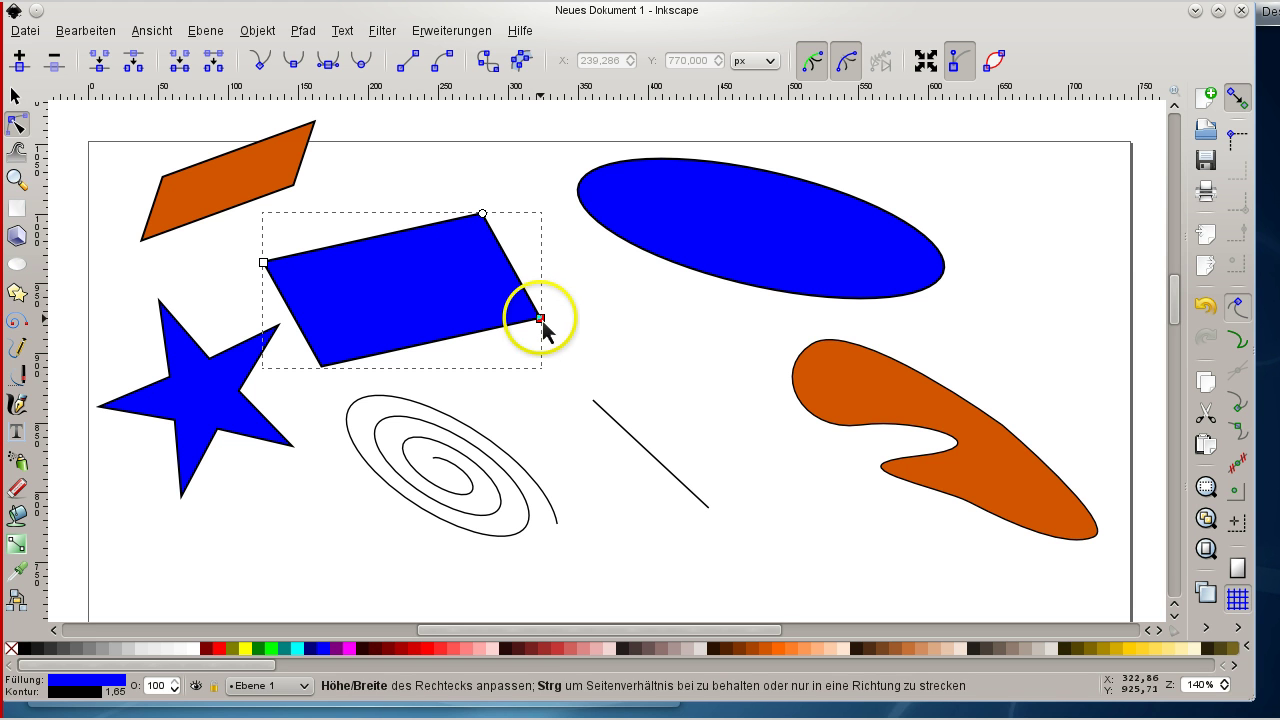
left_click_drag(555, 340, 583, 340)
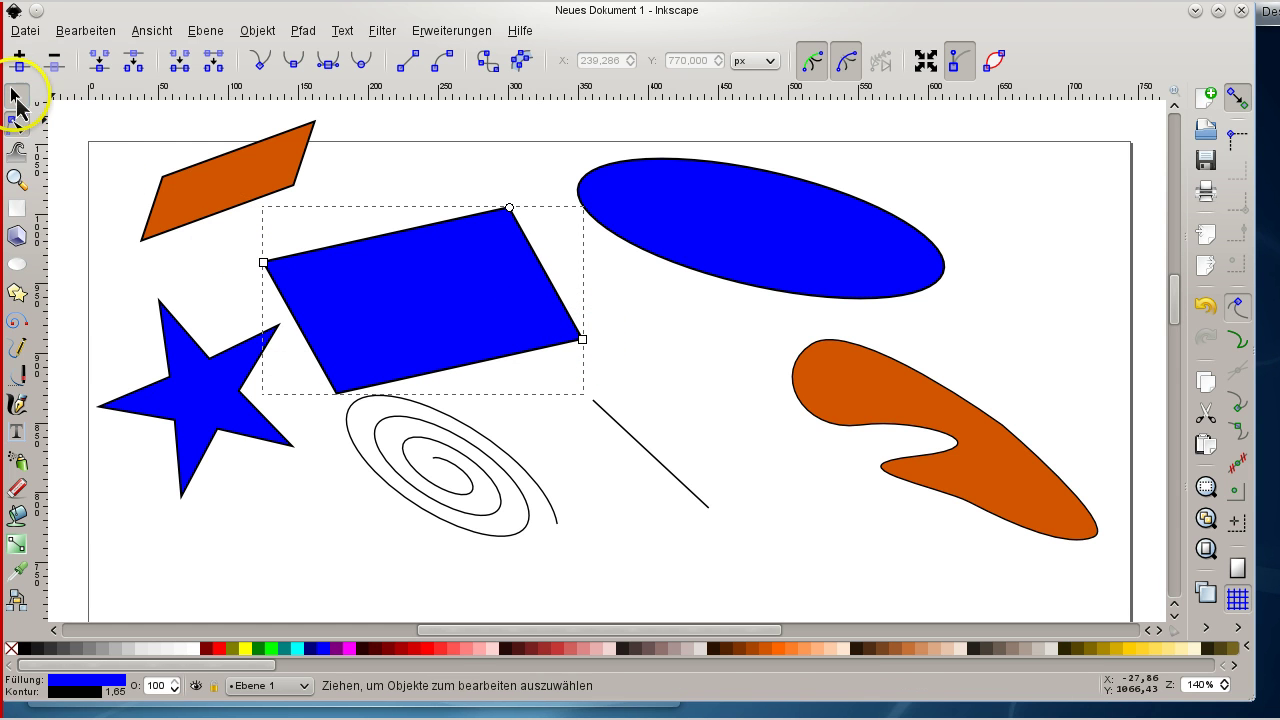
- Scale the blue parallelogram slightly taller with the Selection tool, and enlarge it further from its lower-right corner with the Node tool
left_click(16, 97)
left_click_drag(425, 405, 434, 374)
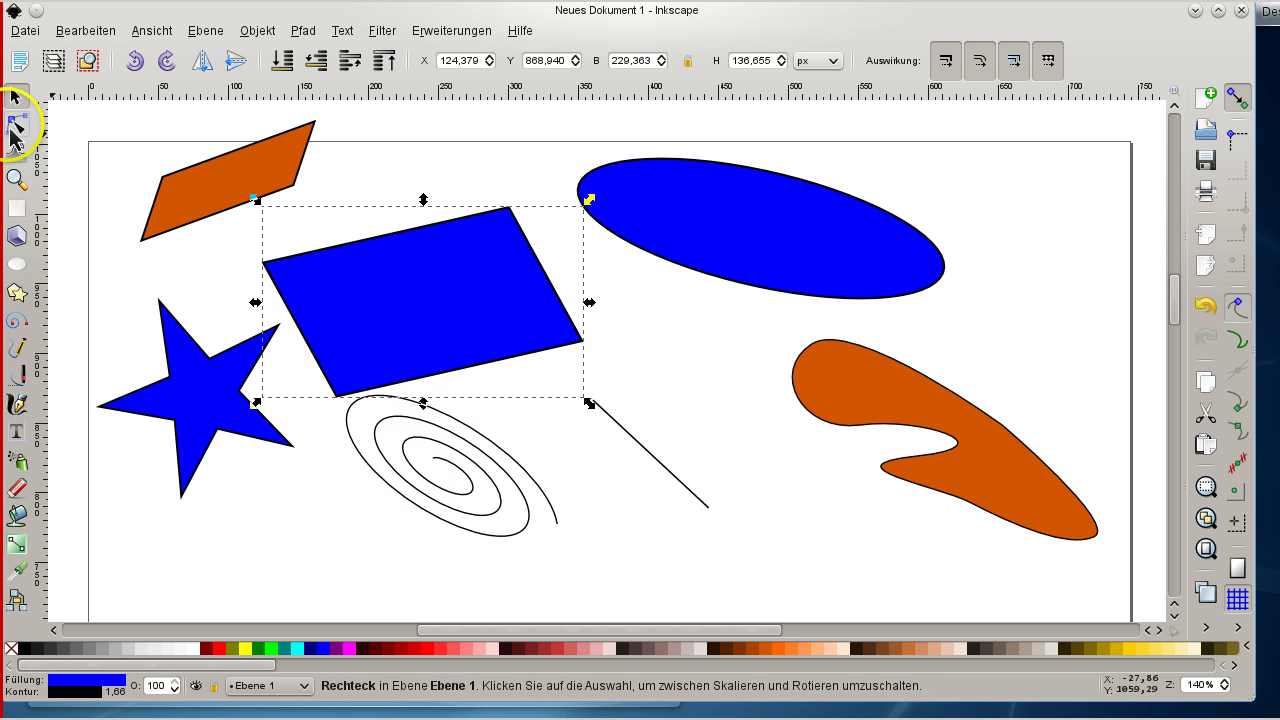
left_click(16, 126)
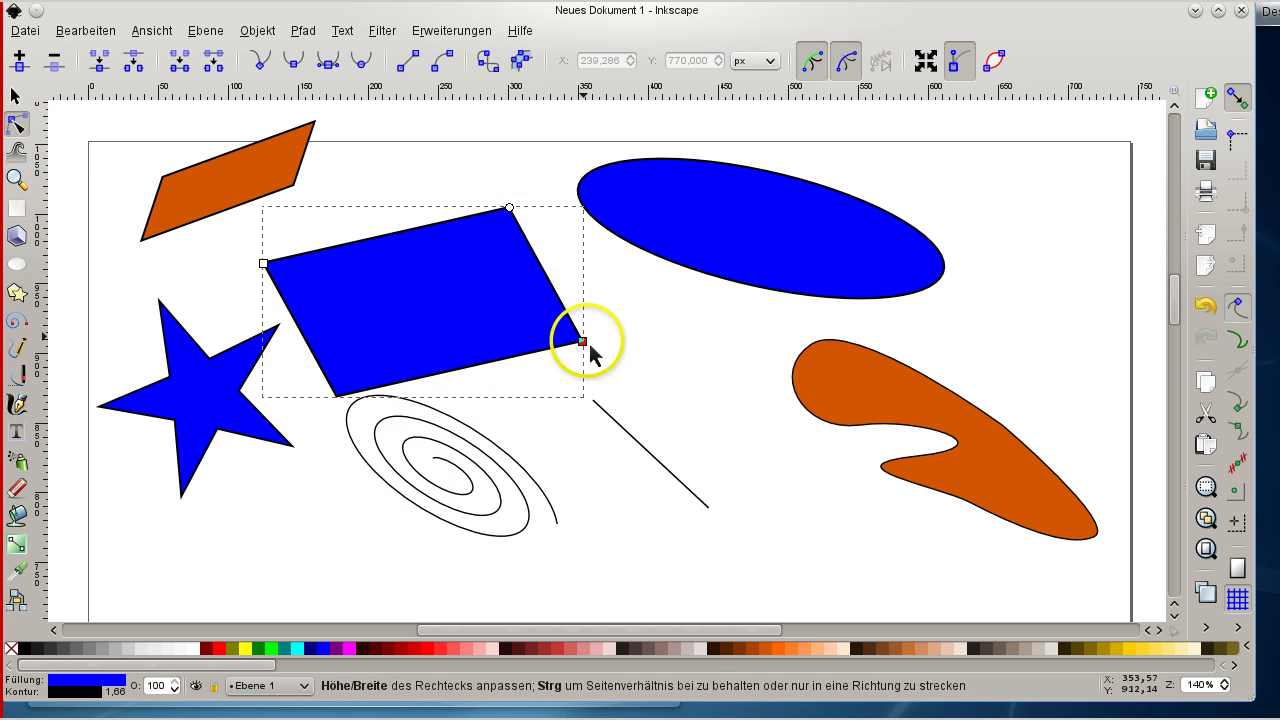
left_click_drag(582, 342, 657, 388)
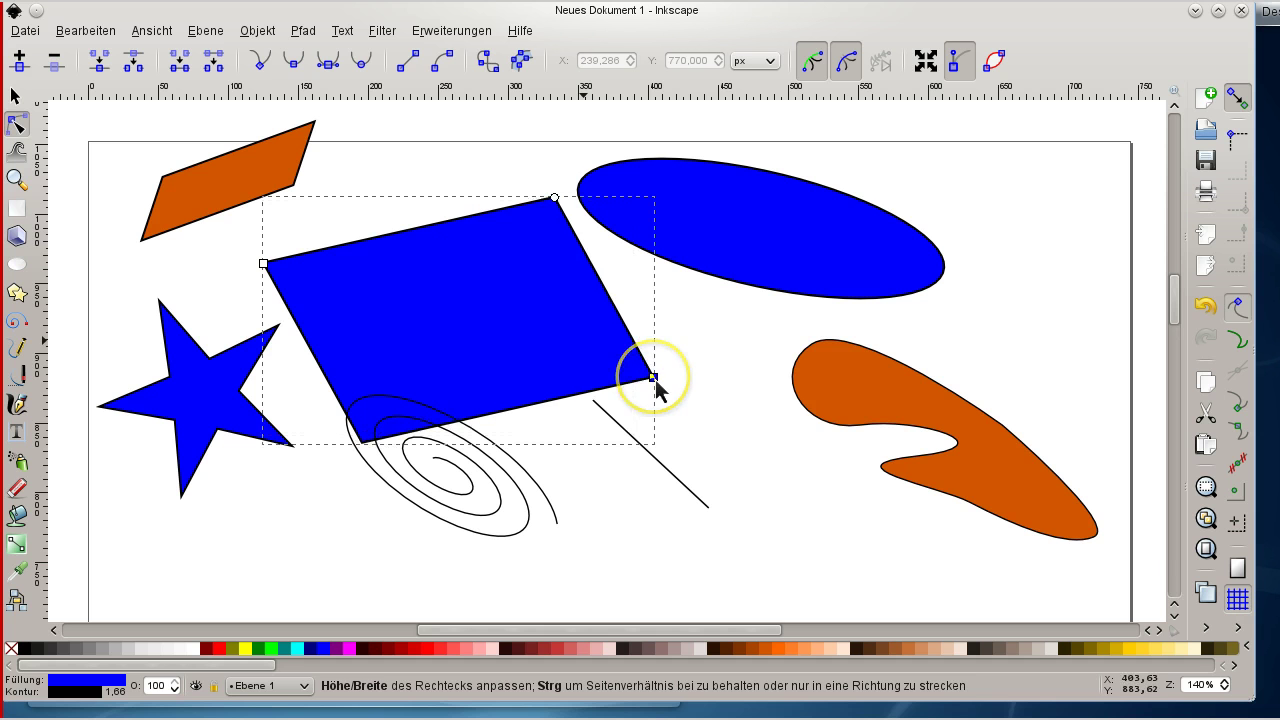
- Round the corners of the blue parallelogram with different horizontal and vertical radii, about 60 and 42 px
left_click_drag(558, 200, 484, 250)
left_click(556, 197)
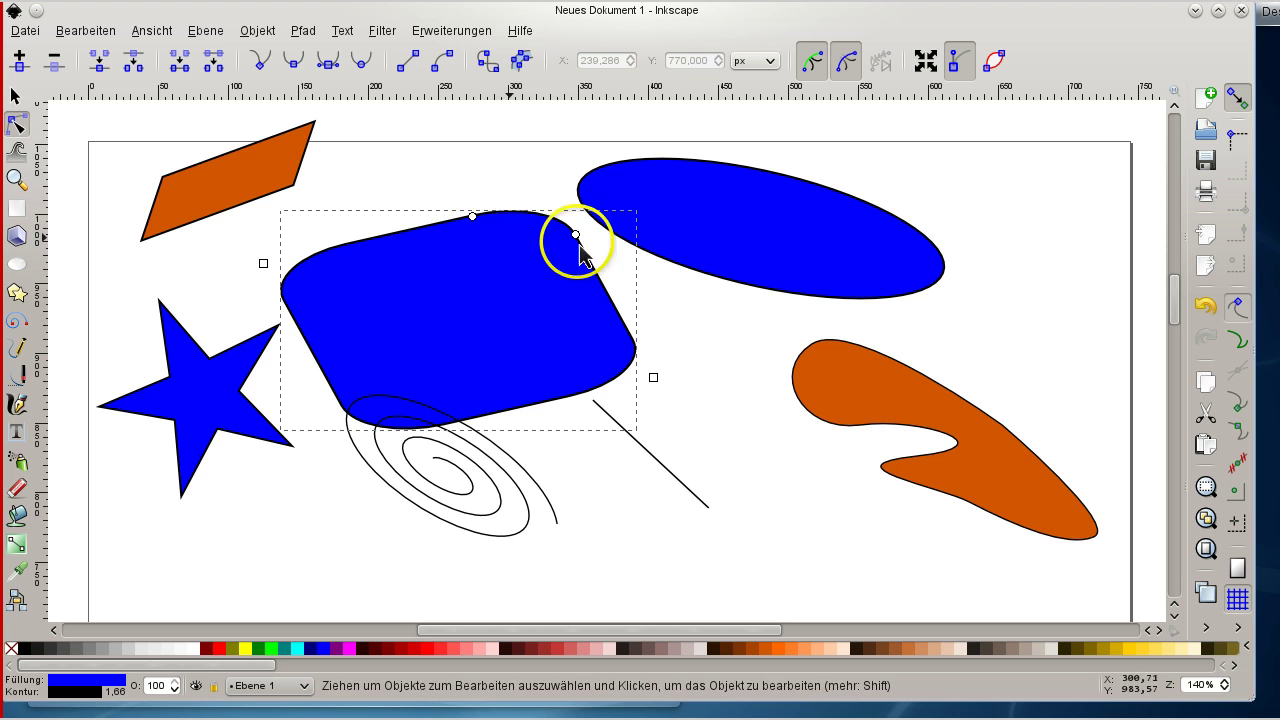
mouse_move(583, 247)
left_mouse_down()
mouse_move(570, 215)
mouse_move(600, 287)
mouse_move(579, 250)
left_mouse_up()
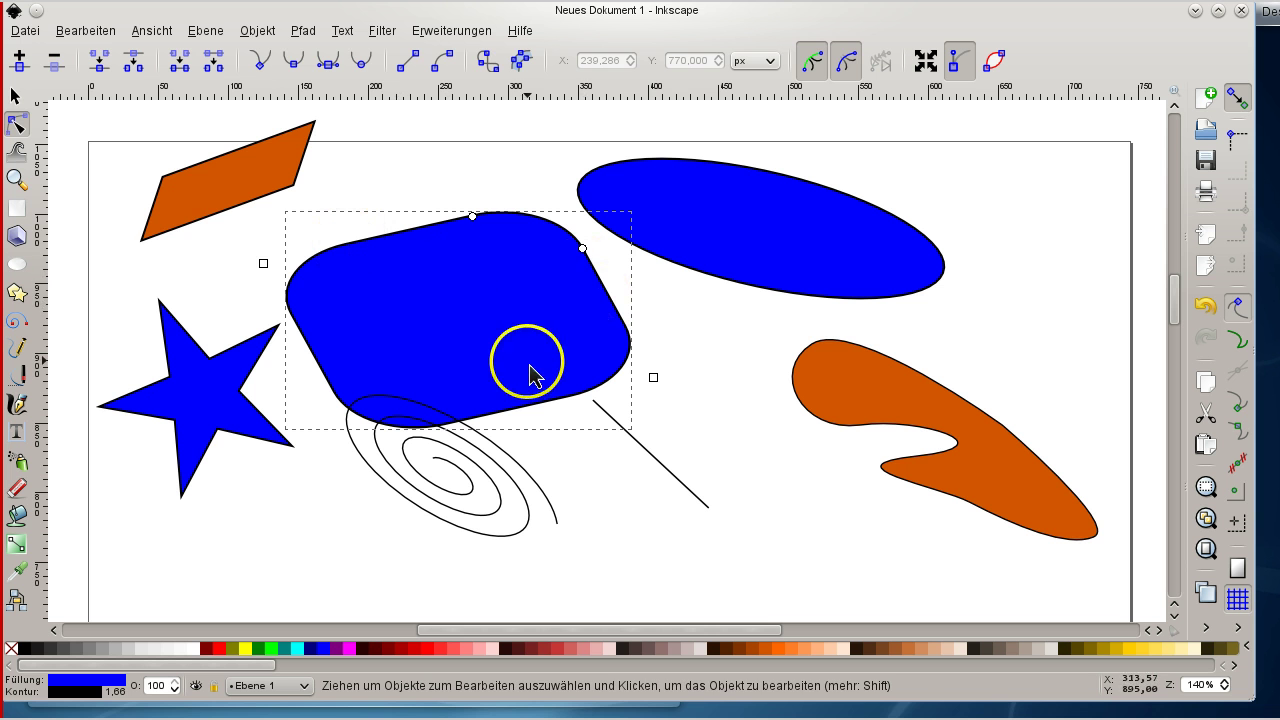
- Draw an orange rectangle about 171 by 62 px below the straight line and make its corners sharp with zero radii
left_click(17, 208)
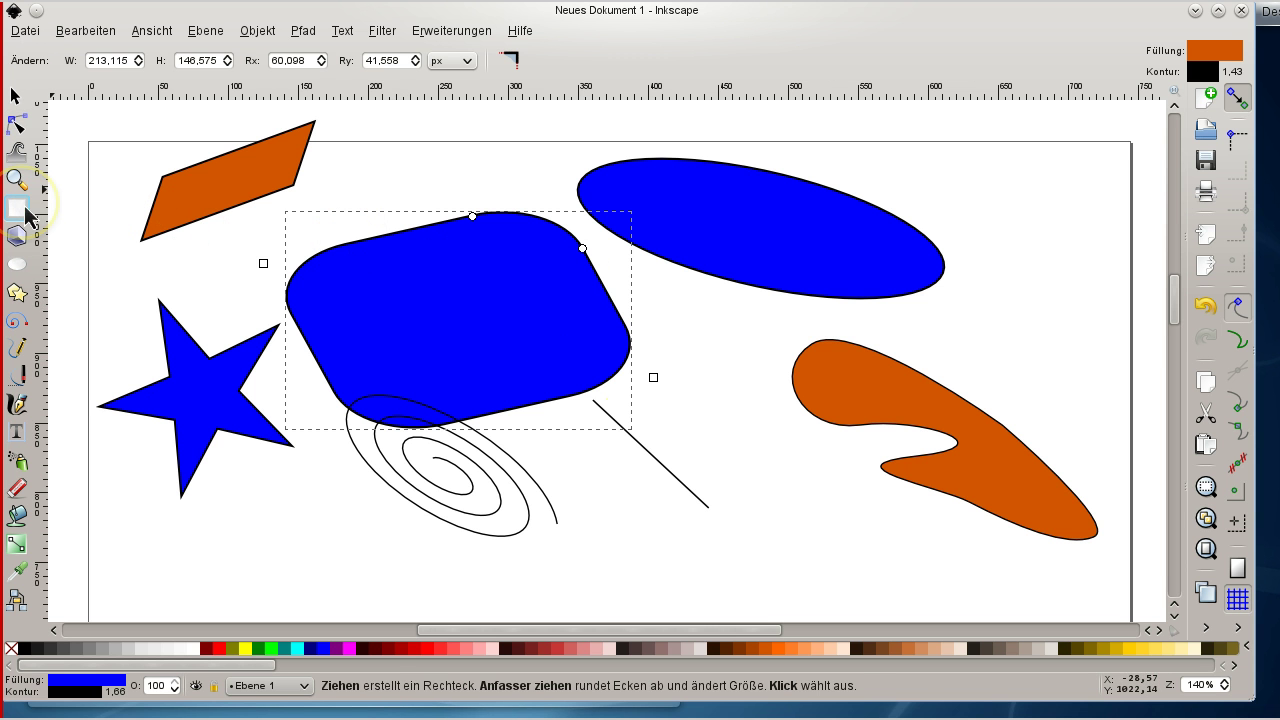
left_click_drag(625, 497, 871, 509)
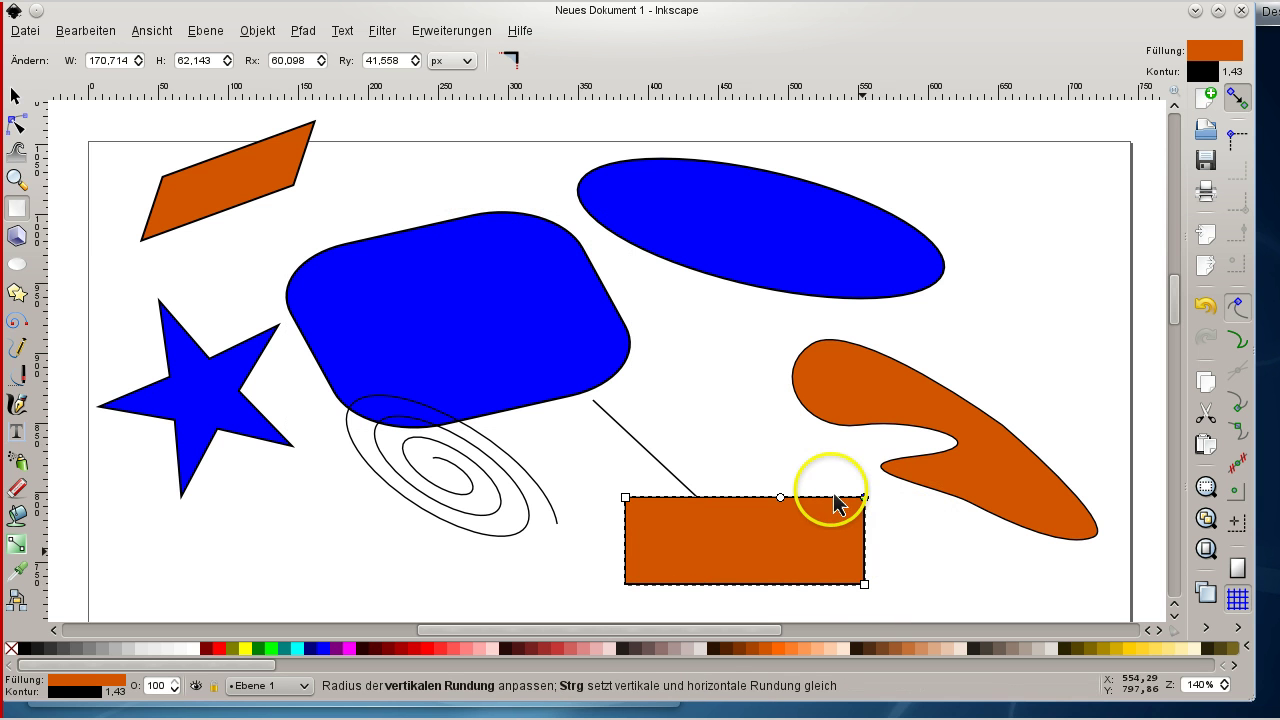
left_click(866, 499)
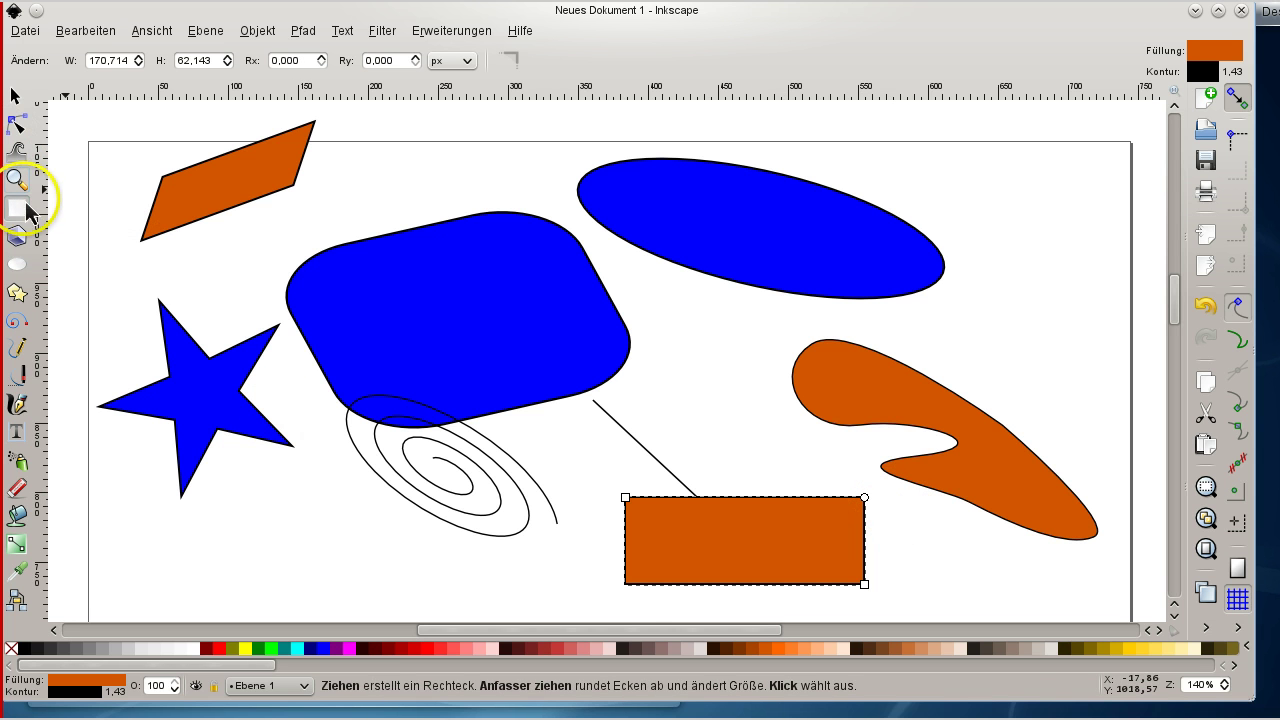
- Draw a smaller orange rectangle about 100 by 45 px below the spiral, and delete both new orange rectangles
left_click_drag(363, 537, 441, 571)
left_click(16, 96)
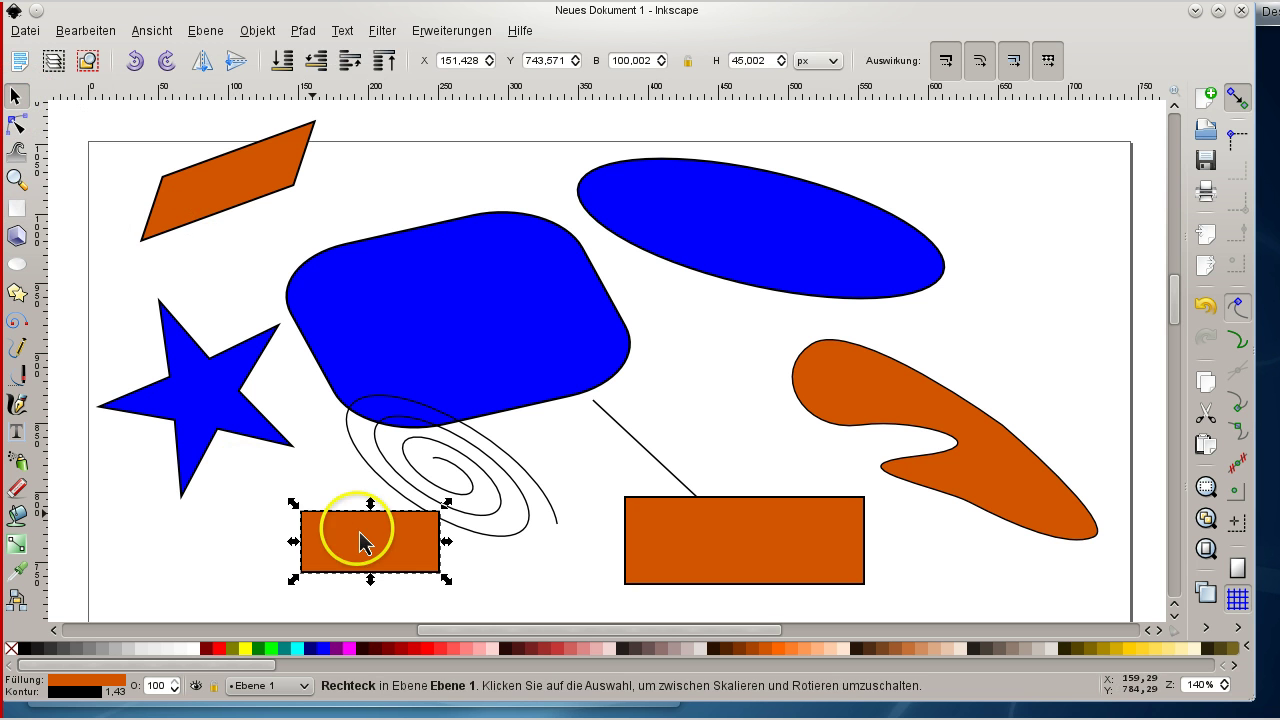
key("Delete")
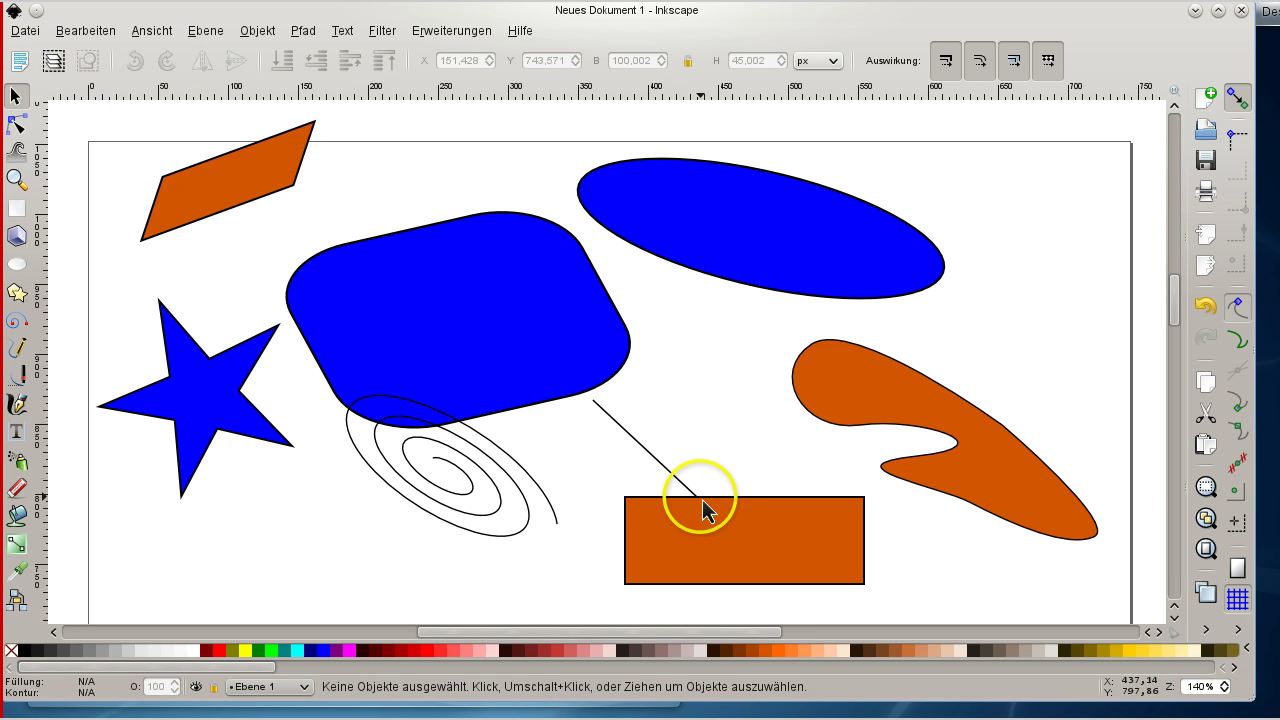
left_click(717, 528)
key("Delete")
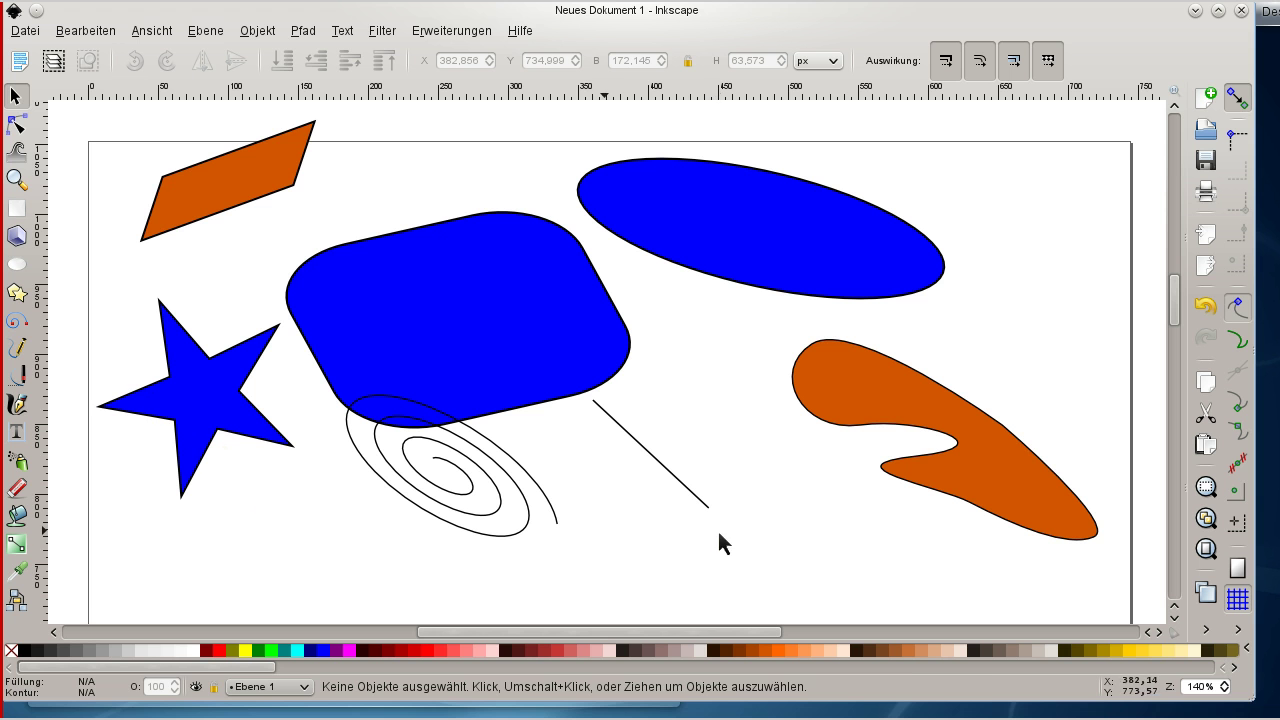
- Reshape the blue star with the Node tool by offsetting its inner corners into a twist and rotating it clockwise by its outer tip
left_click(167, 381)
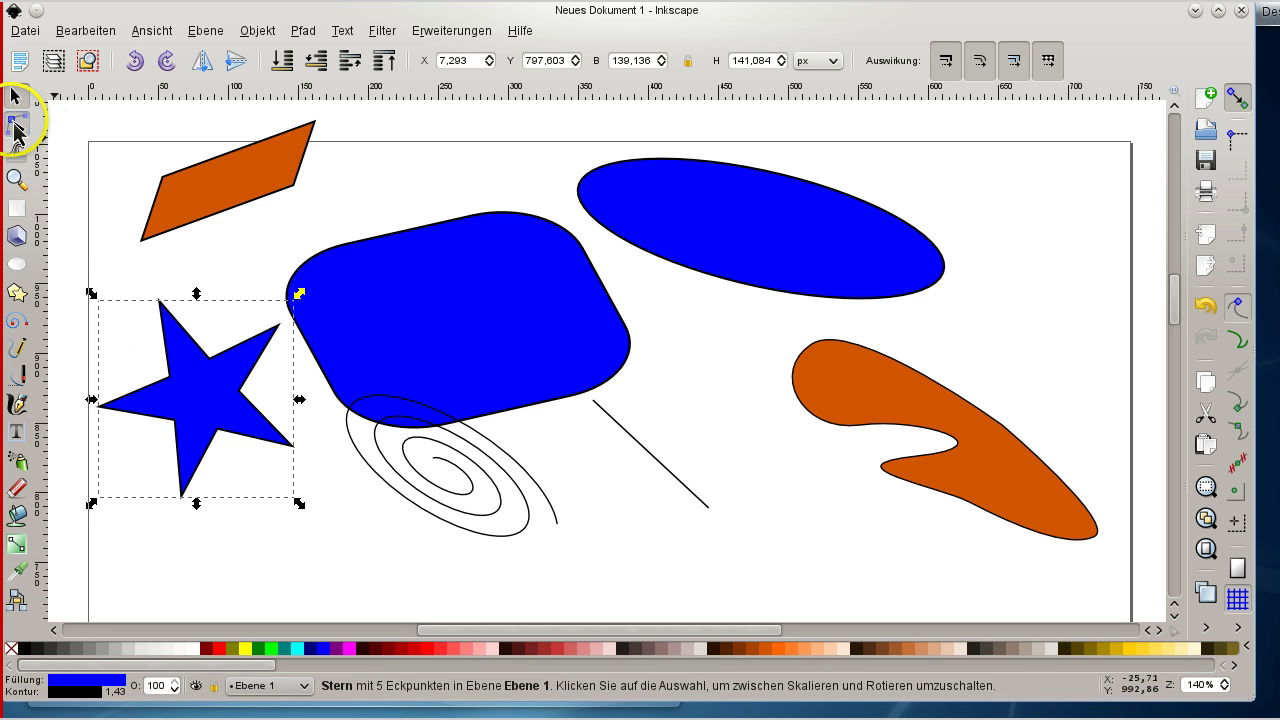
left_click(14, 124)
left_click(238, 414)
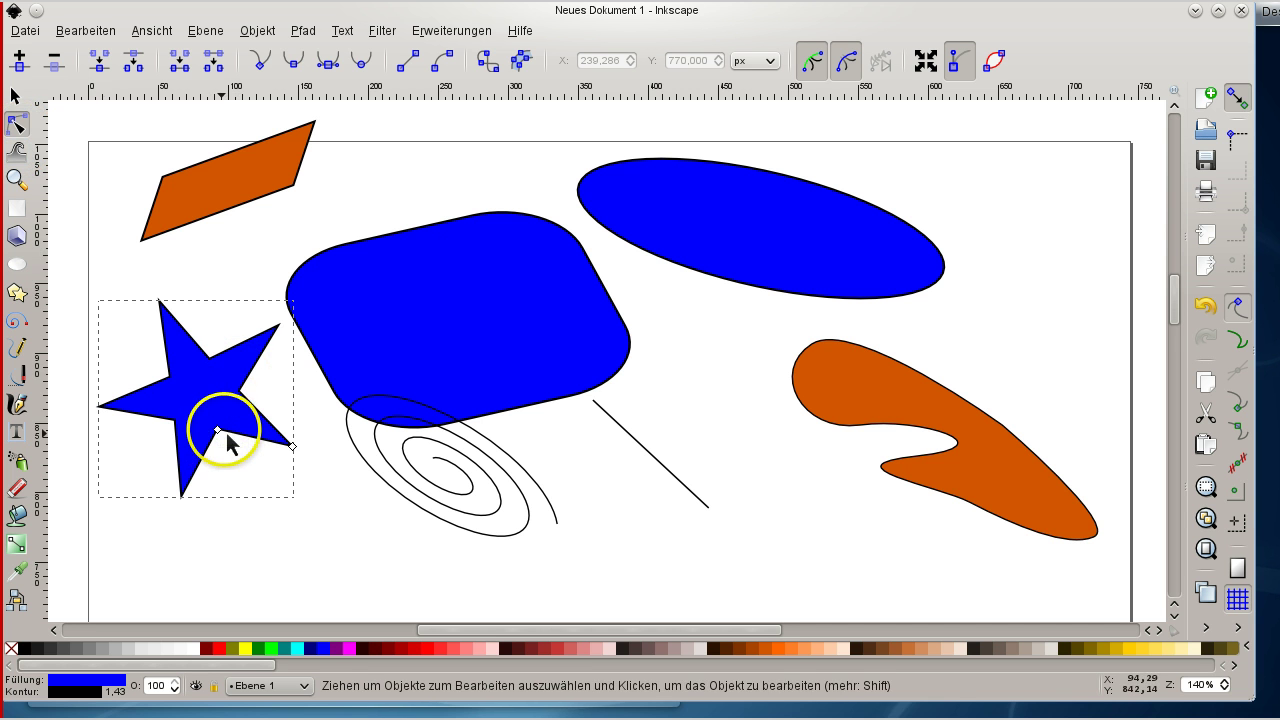
mouse_move(218, 430)
left_mouse_down()
mouse_move(228, 420)
mouse_move(201, 449)
left_mouse_up()
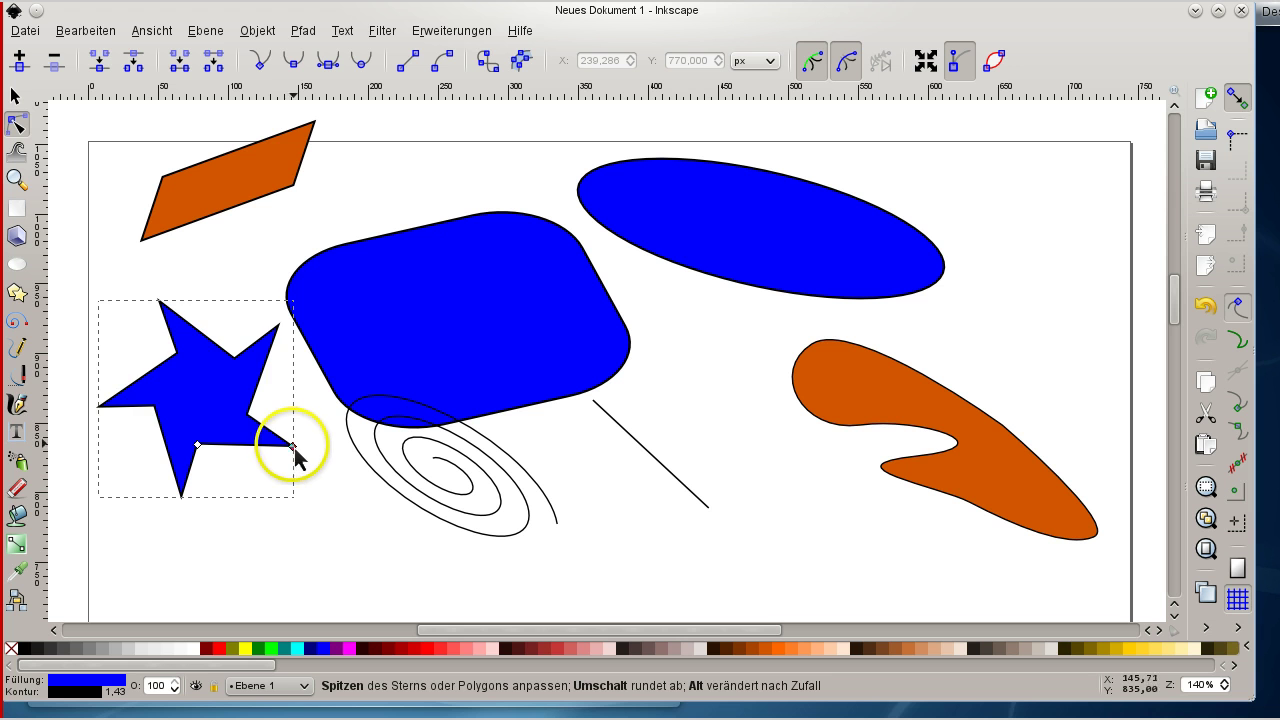
left_click_drag(293, 447, 277, 467)
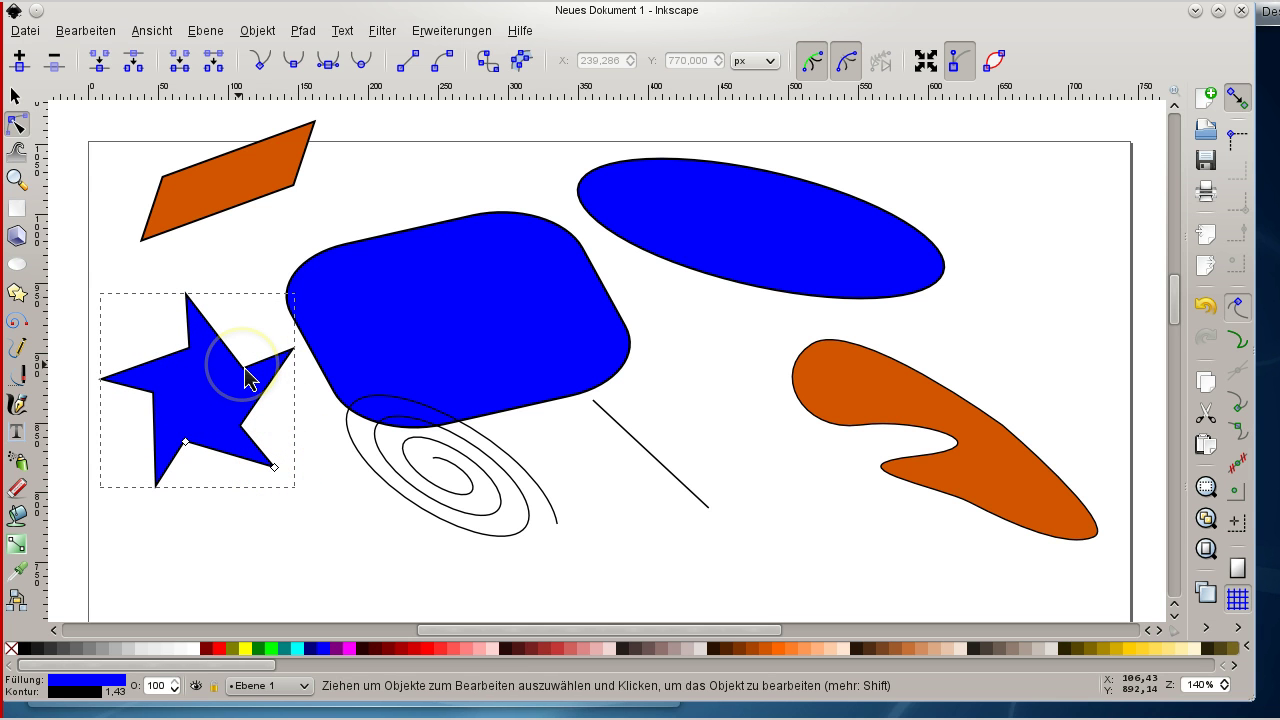
left_click(230, 422)
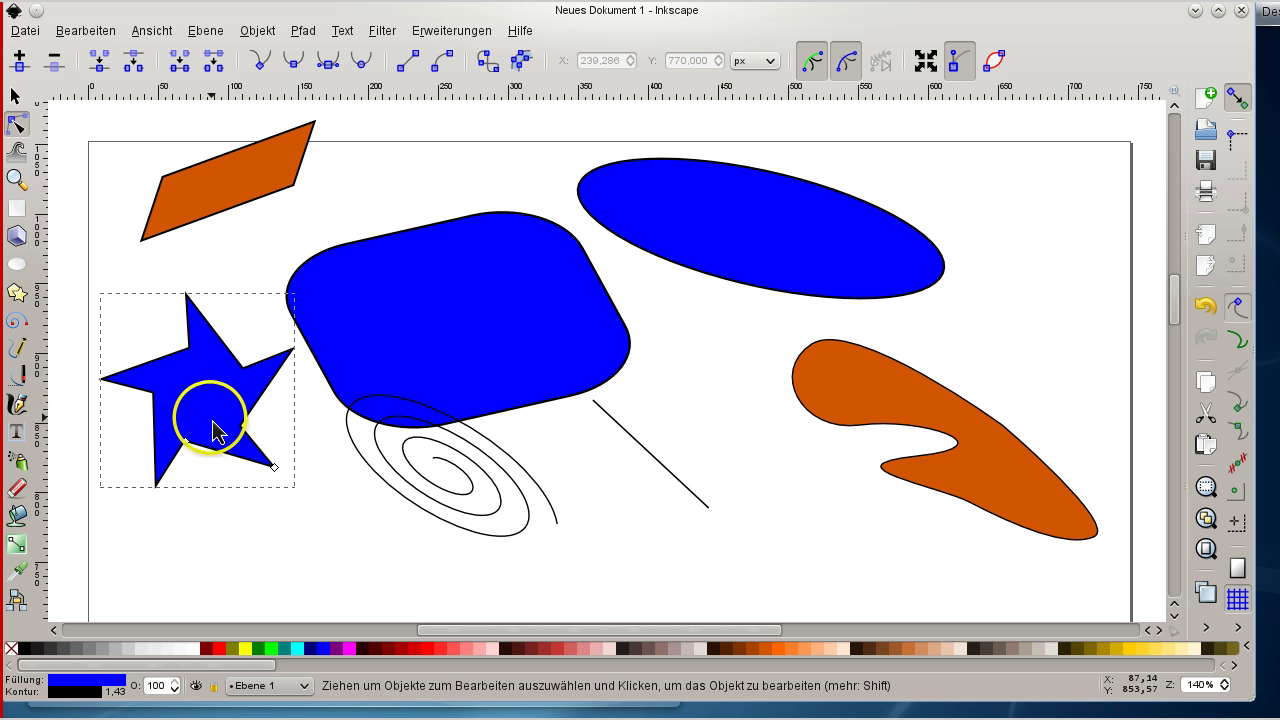
- Set the blue star to 7 corners with the Star tool and convert it into a regular polygon
left_click(16, 292)
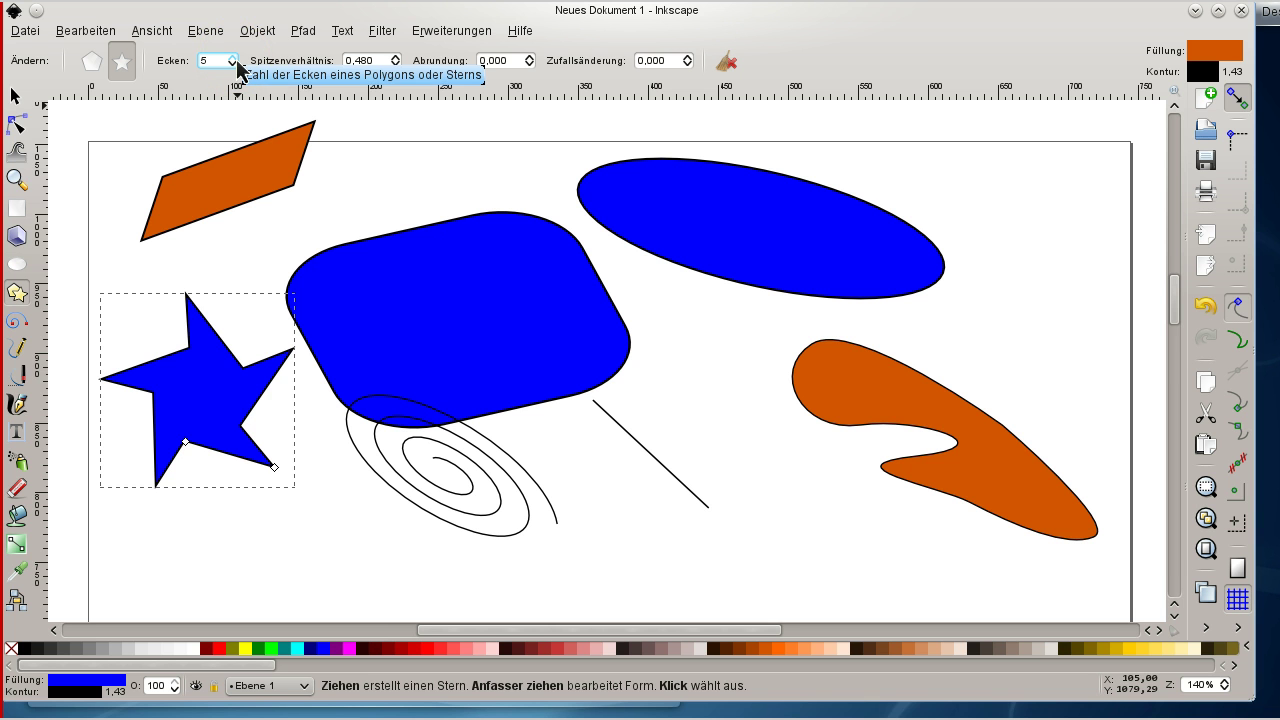
scroll(237, 62, "up", 1)
scroll(240, 70, "up", 1)
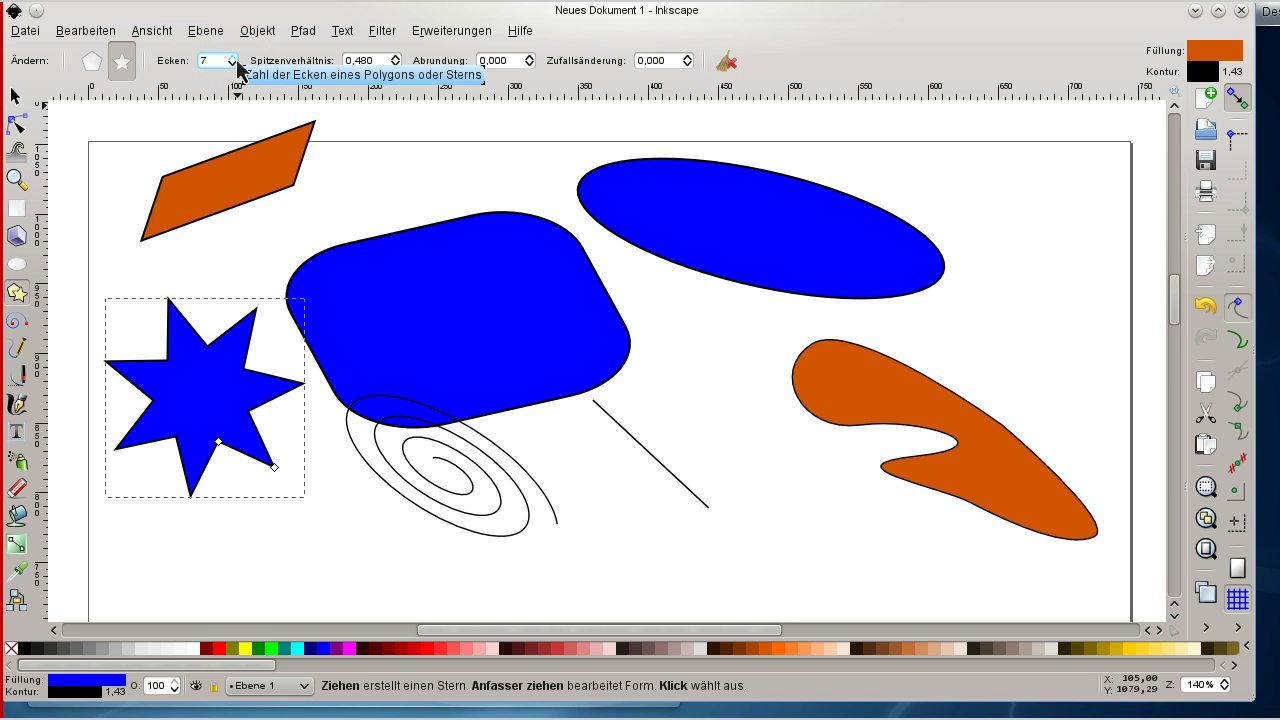
left_click(88, 64)
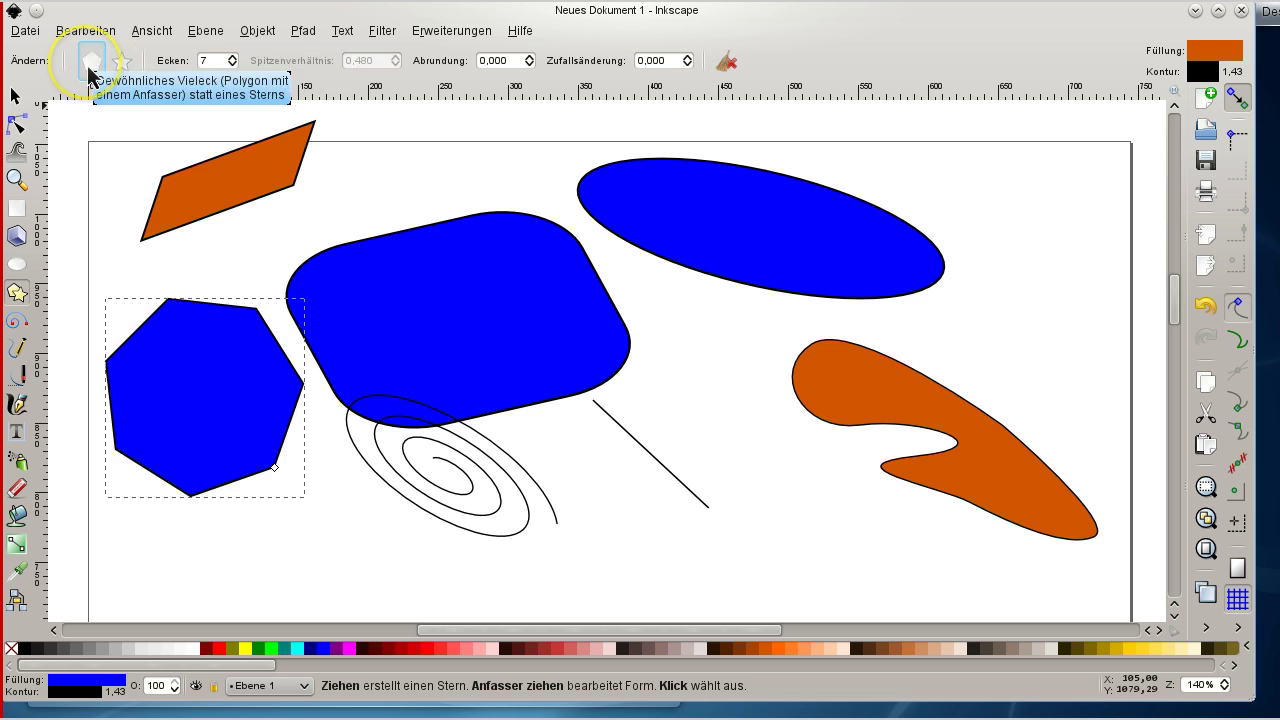
- Turn the blue seven-cornered polygon back into a star and set its rounding to 0.170
left_click(124, 68)
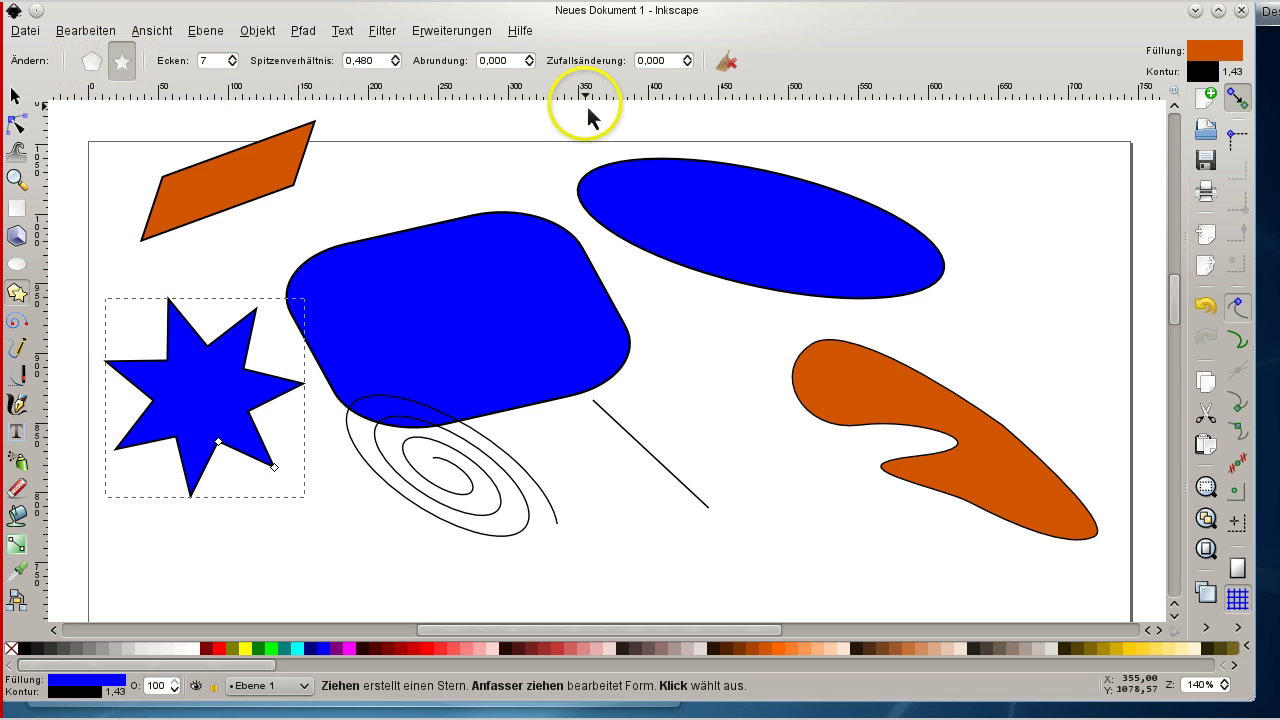
left_click(531, 58)
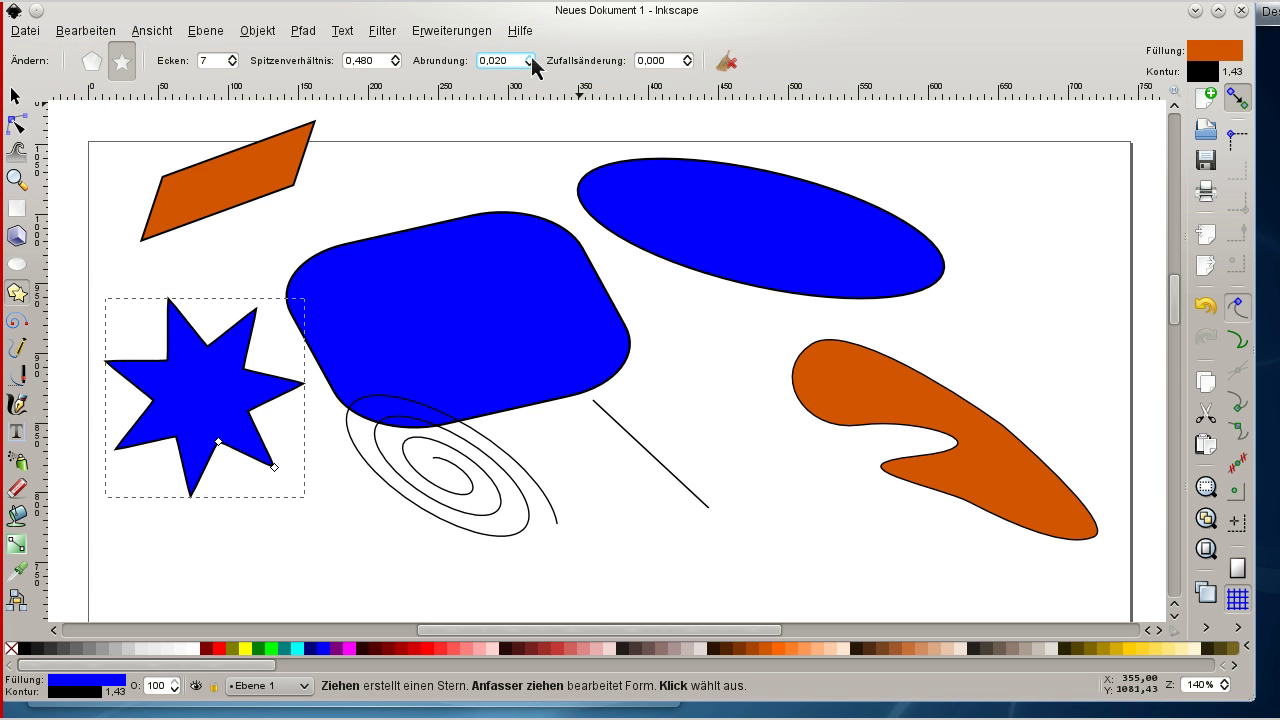
left_click(531, 58)
left_click(531, 58)
left_click(531, 58)
left_click(531, 58)
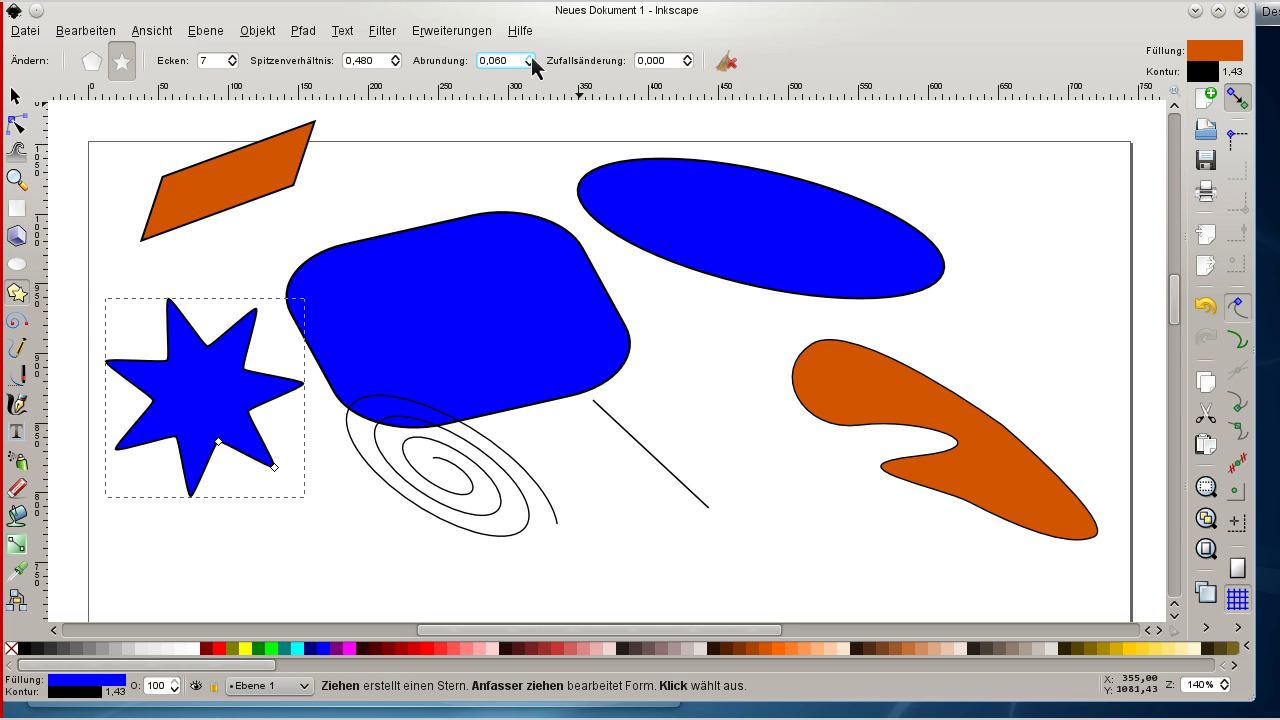
left_click(531, 58)
left_click(531, 58)
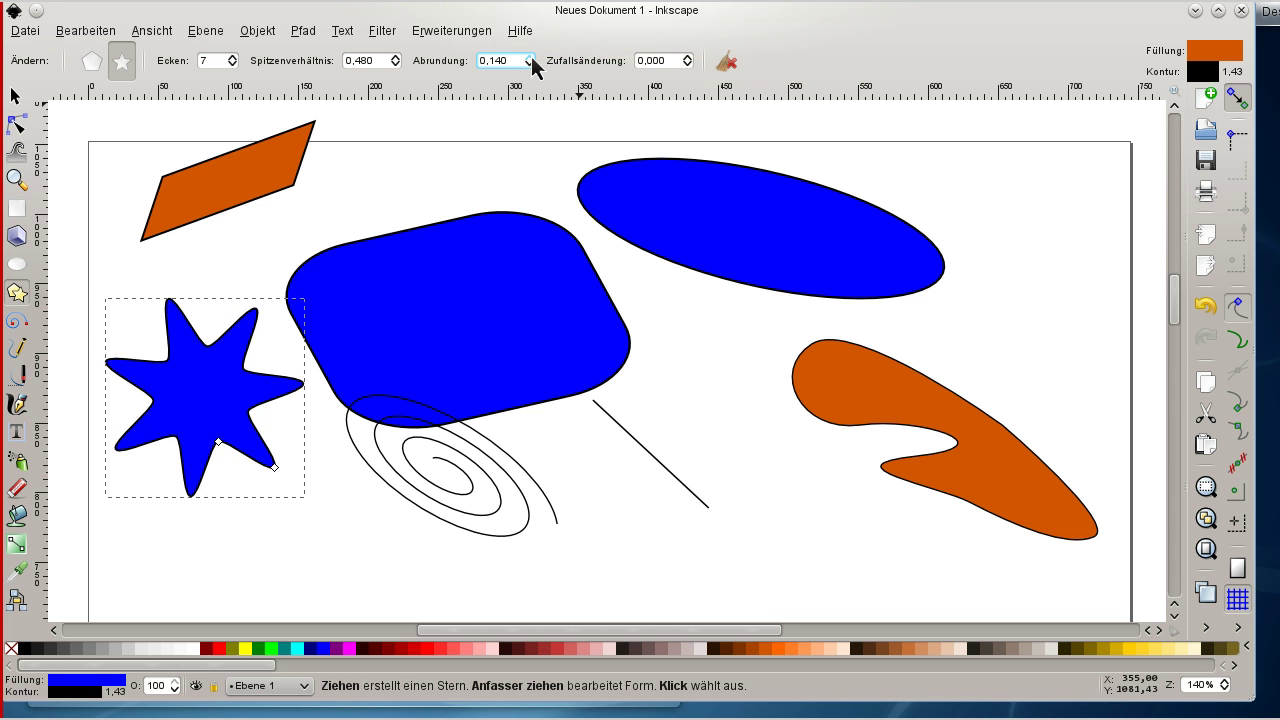
left_click(655, 61)
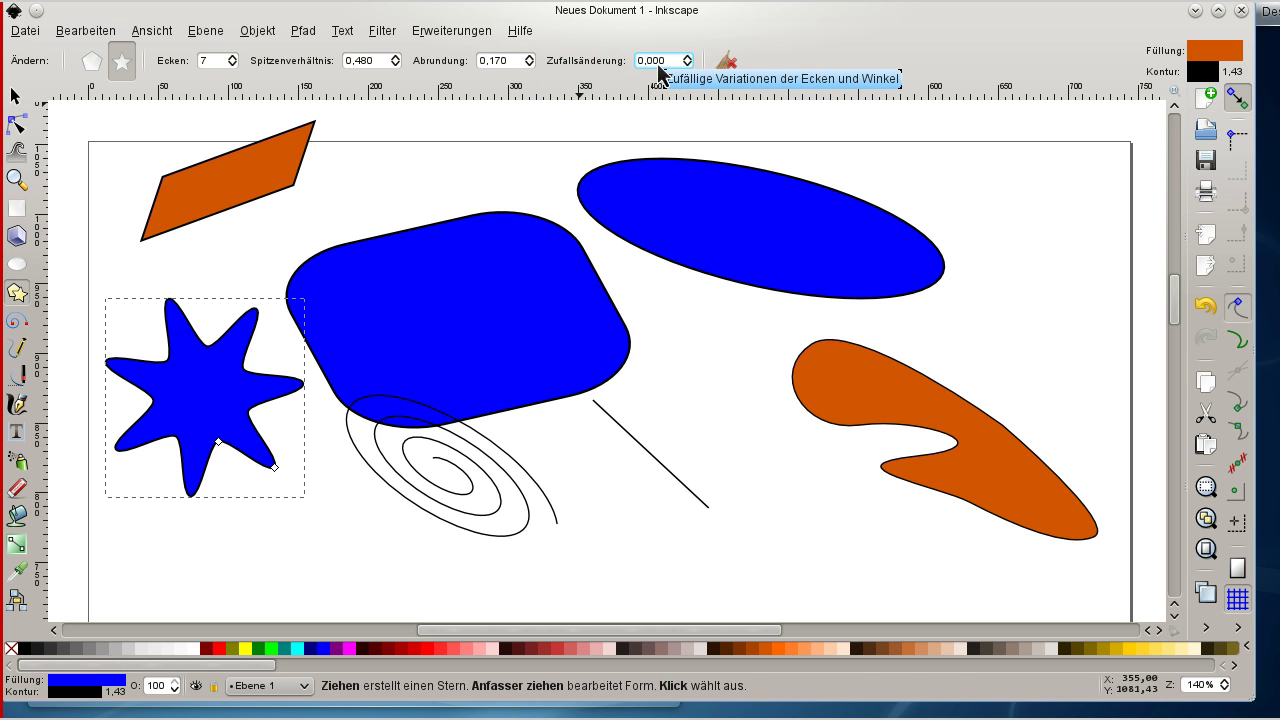
- Pull the blue star's inner corners inward to a spoke ratio of about 0.424, and shift them slightly outward with the Node tool
mouse_move(222, 442)
left_mouse_down()
mouse_move(236, 442)
mouse_move(200, 441)
left_mouse_up()
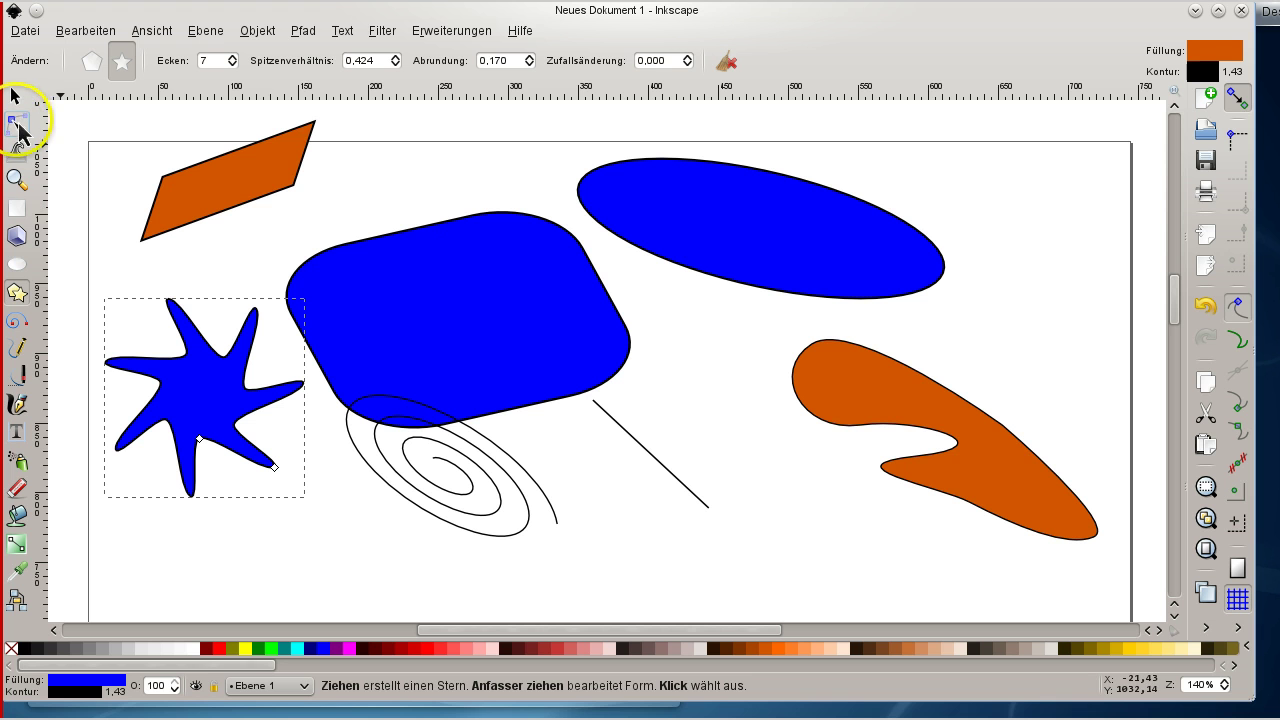
left_click(18, 124)
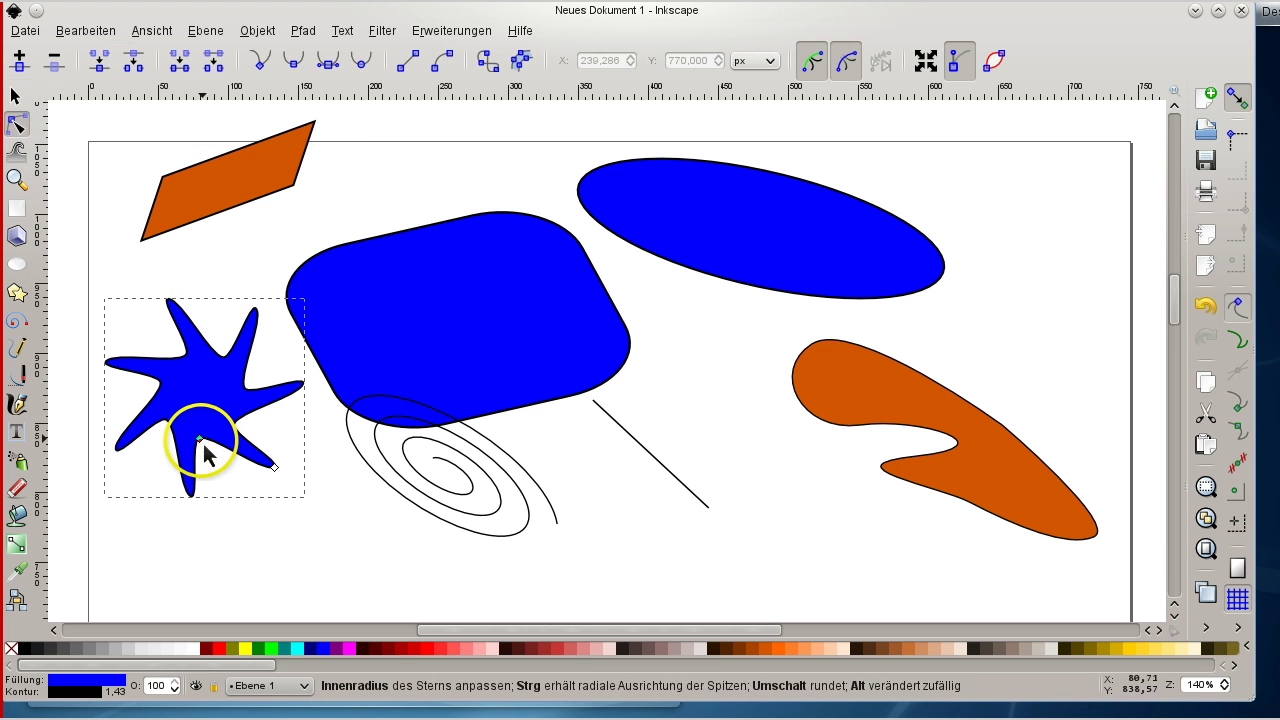
mouse_move(203, 446)
left_mouse_down()
mouse_move(214, 457)
mouse_move(200, 458)
left_mouse_up()
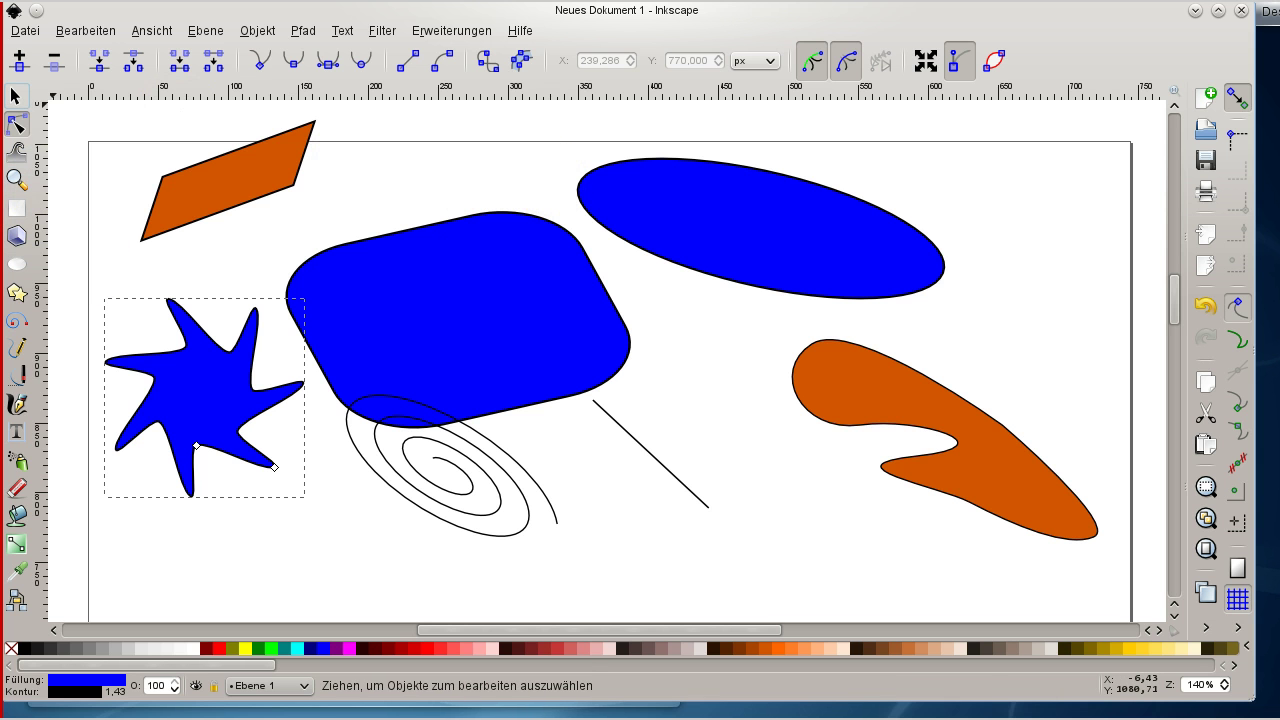
- Move the blue ellipse right to about X 399.8, Y 936.1 px, and widen it slightly with the Node tool
left_click(17, 98)
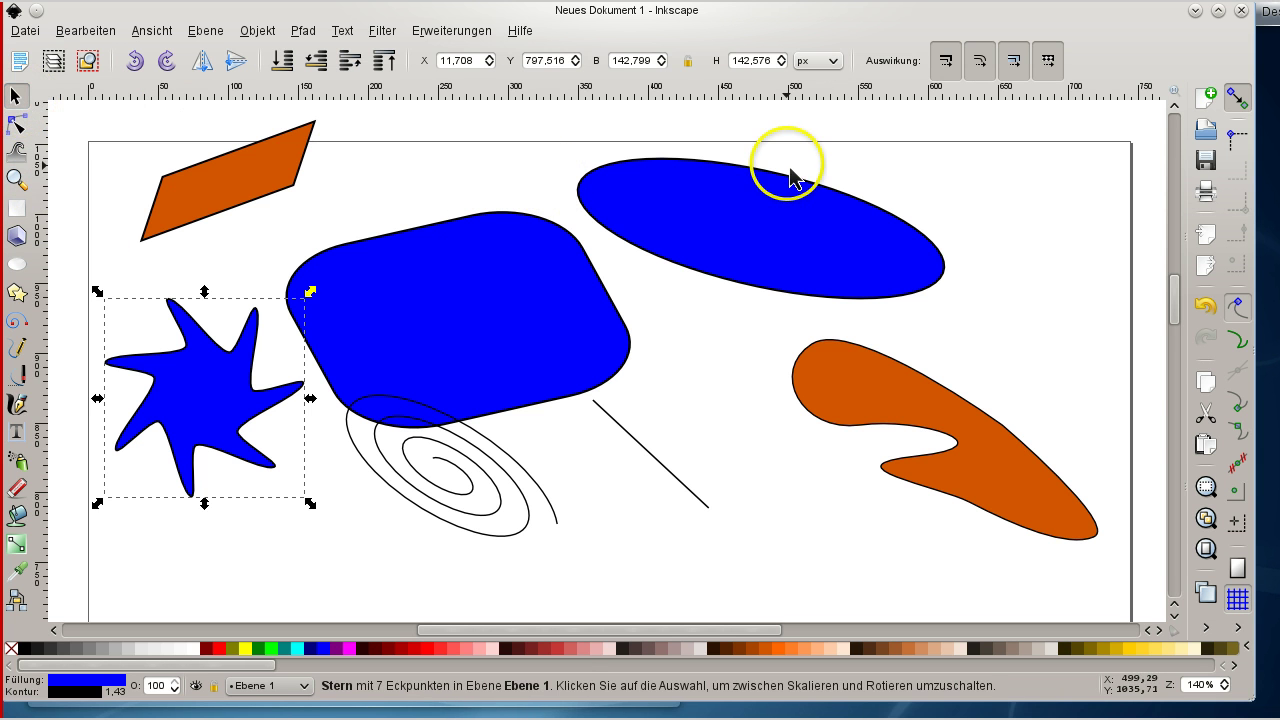
left_click(788, 212)
left_click_drag(788, 212, 862, 223)
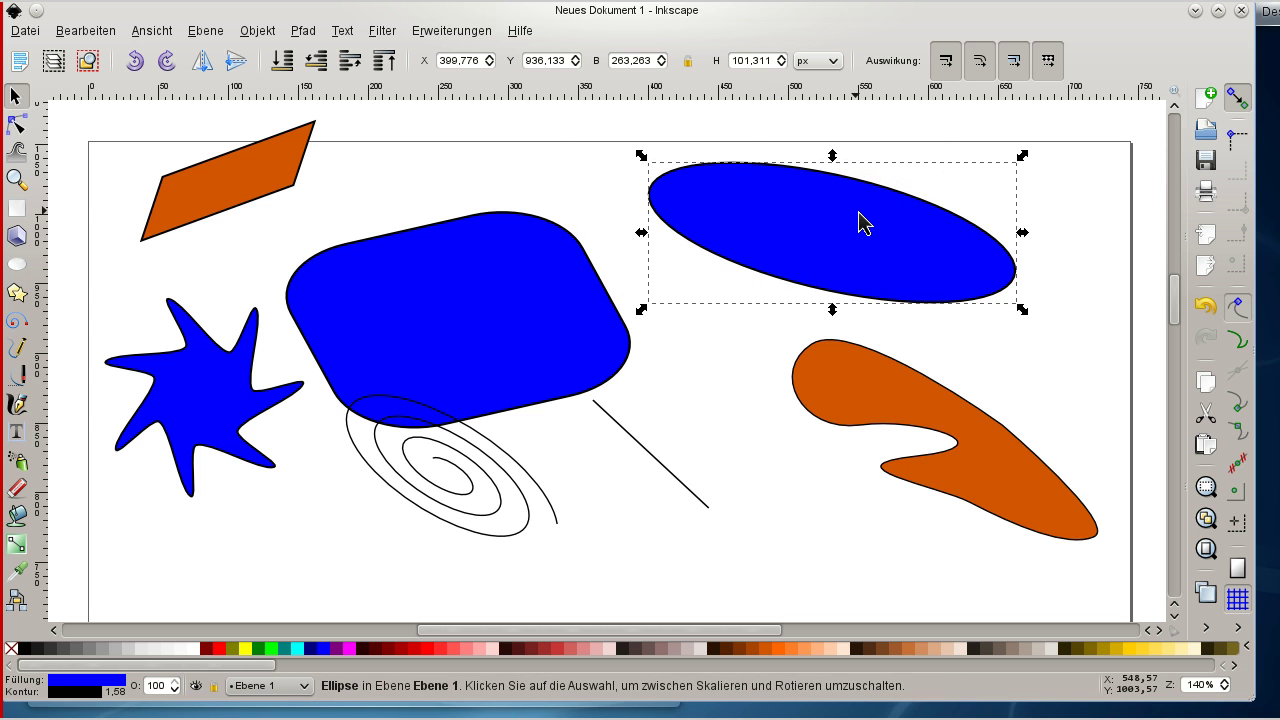
left_click(17, 125)
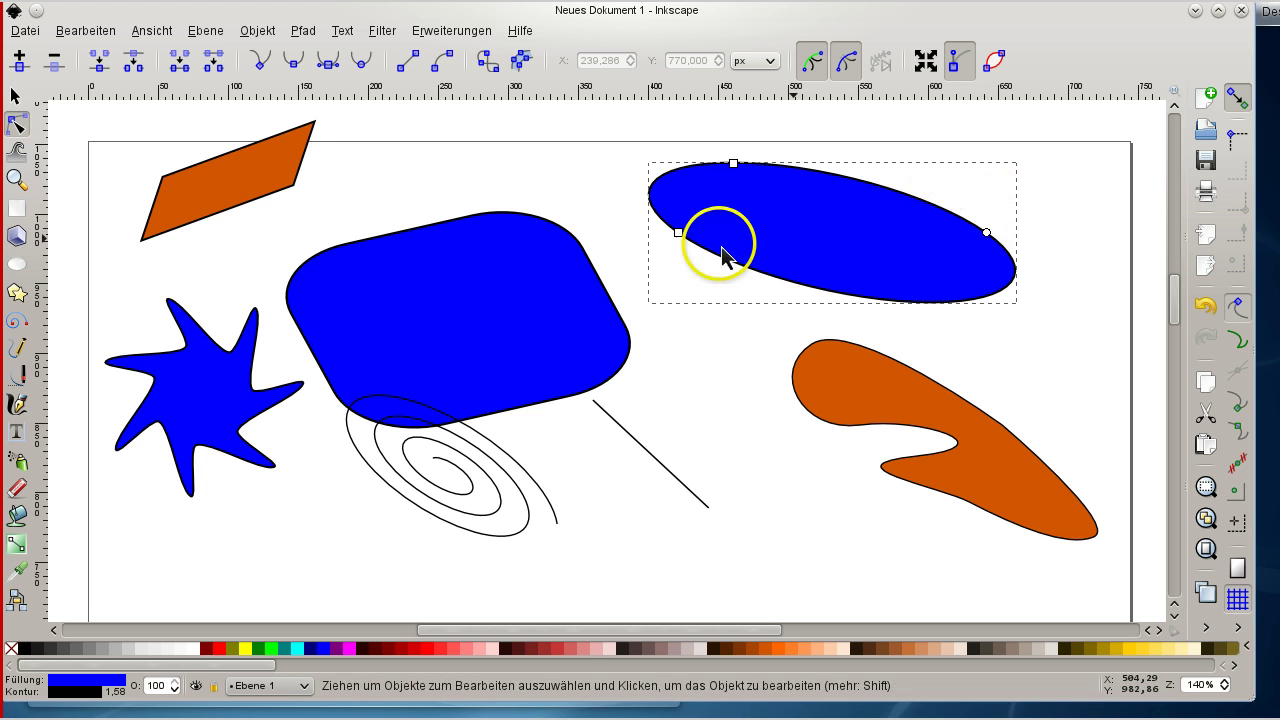
left_click_drag(677, 238, 718, 257)
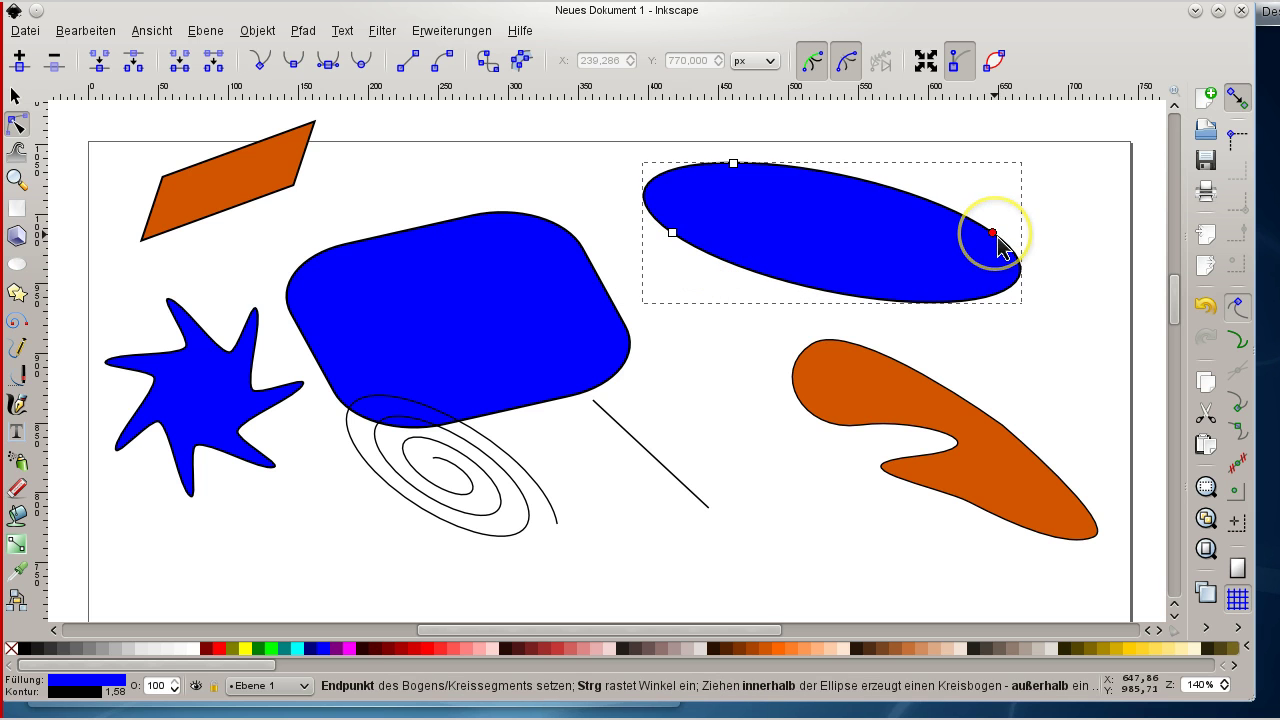
- Open the blue ellipse into a pie segment ending at about 148.3°, and draw a small orange ellipse segment below the straight line
left_click_drag(993, 234, 866, 216)
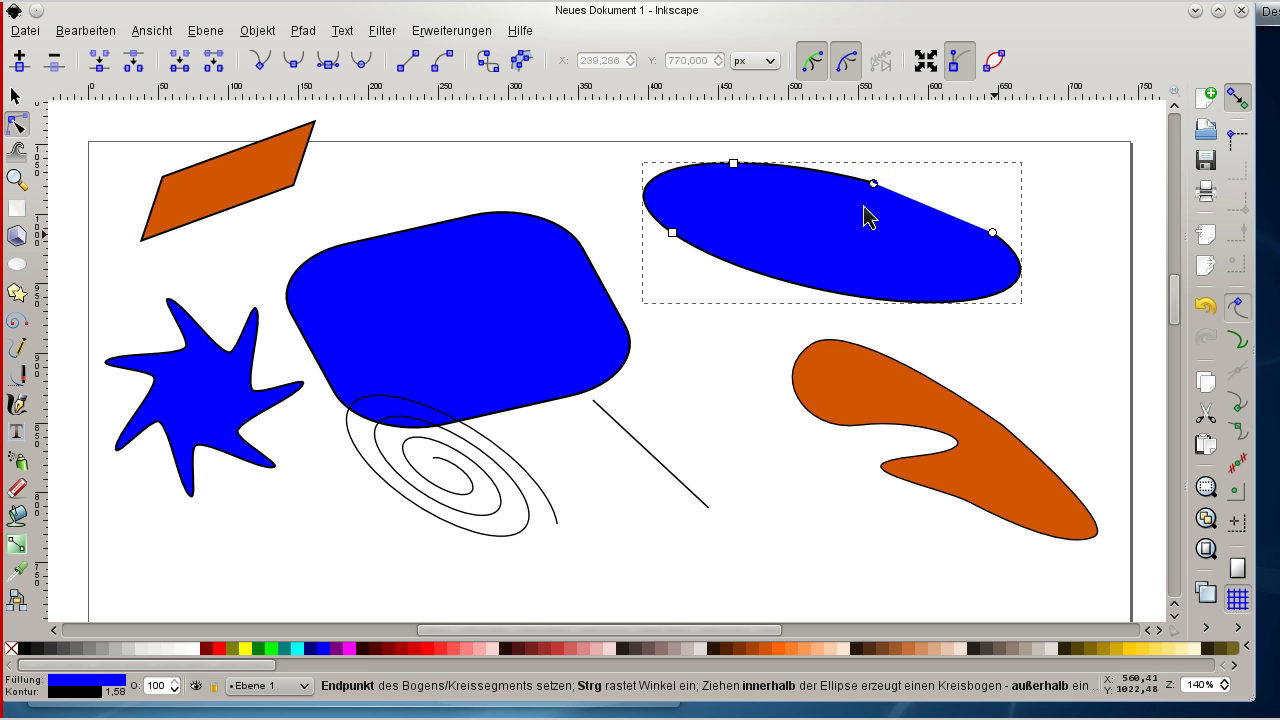
left_click_drag(873, 184, 719, 291)
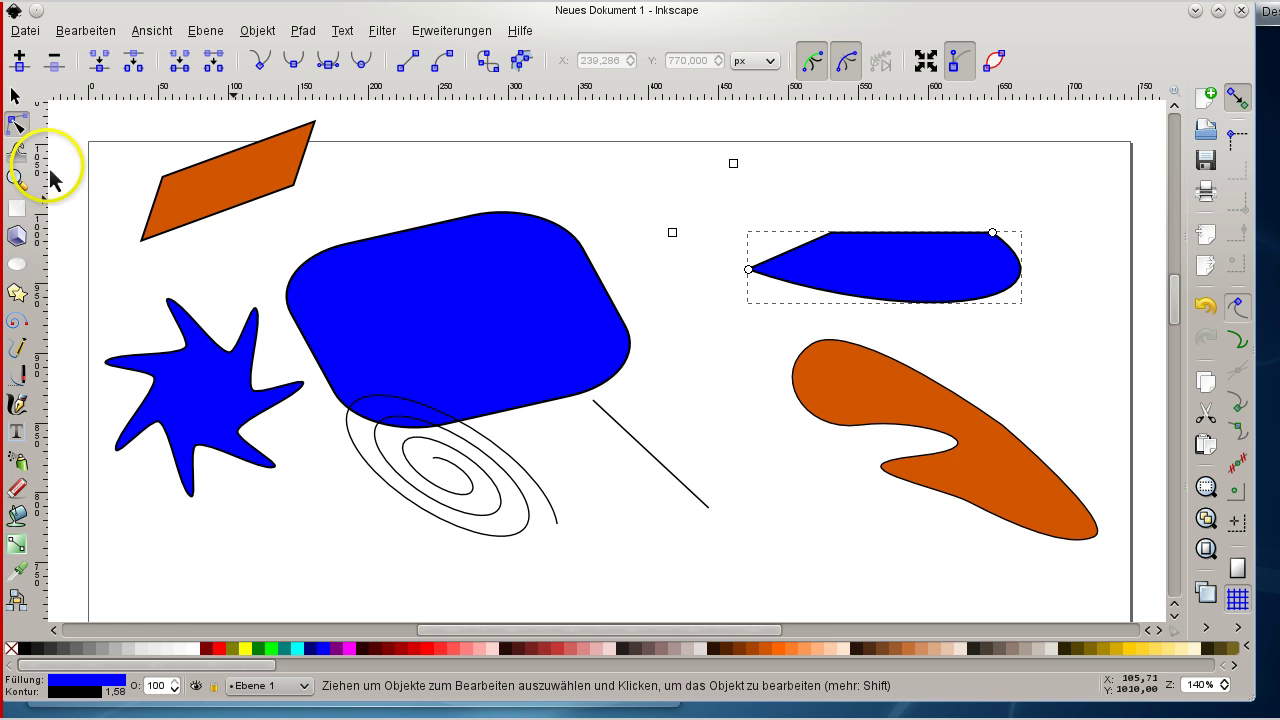
left_click(17, 264)
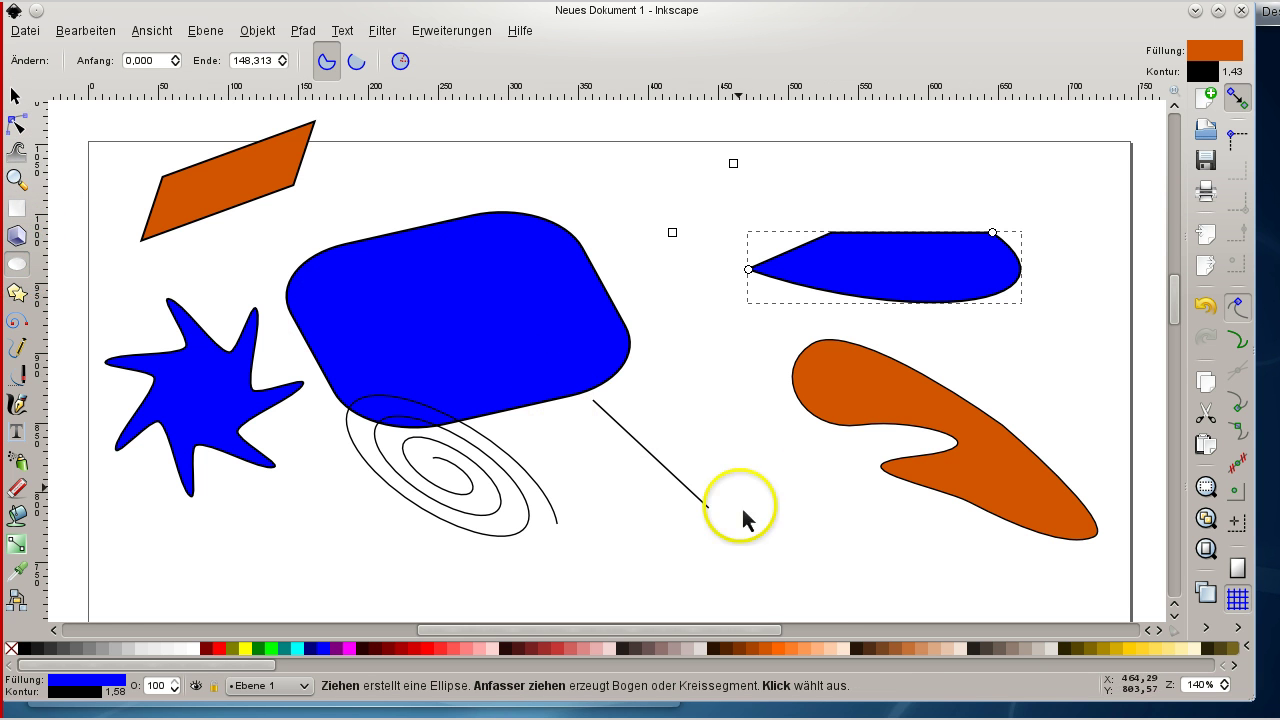
left_click_drag(644, 519, 760, 578)
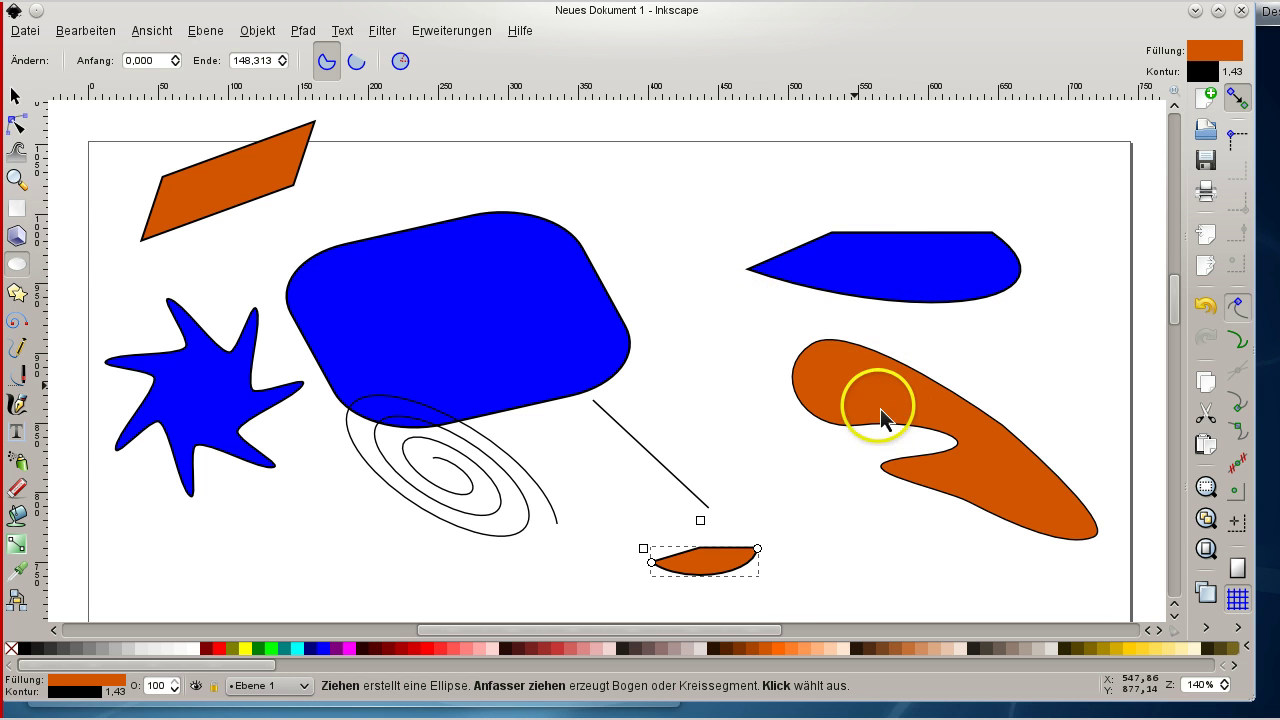
- Narrow the blue ellipse's opening to a thin wedge at its upper right edge by moving both arc end points
left_click(17, 124)
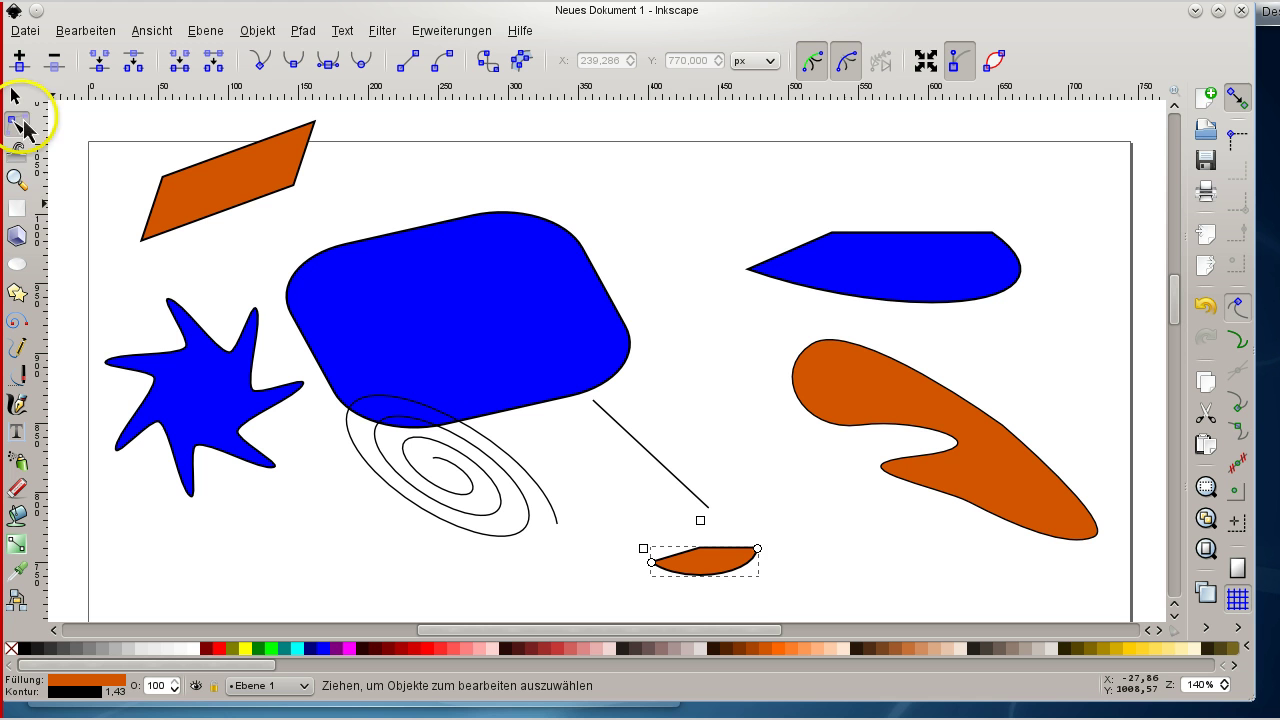
left_click(872, 273)
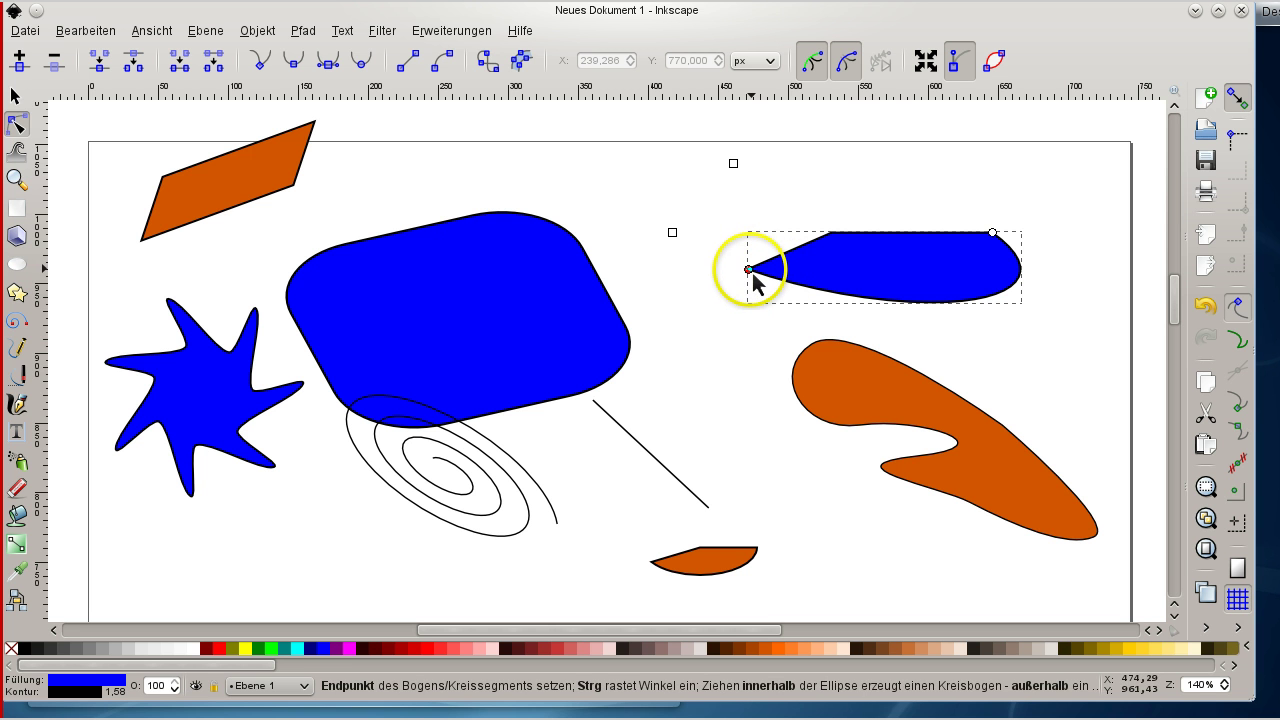
left_click_drag(752, 272, 905, 196)
left_click_drag(998, 234, 920, 205)
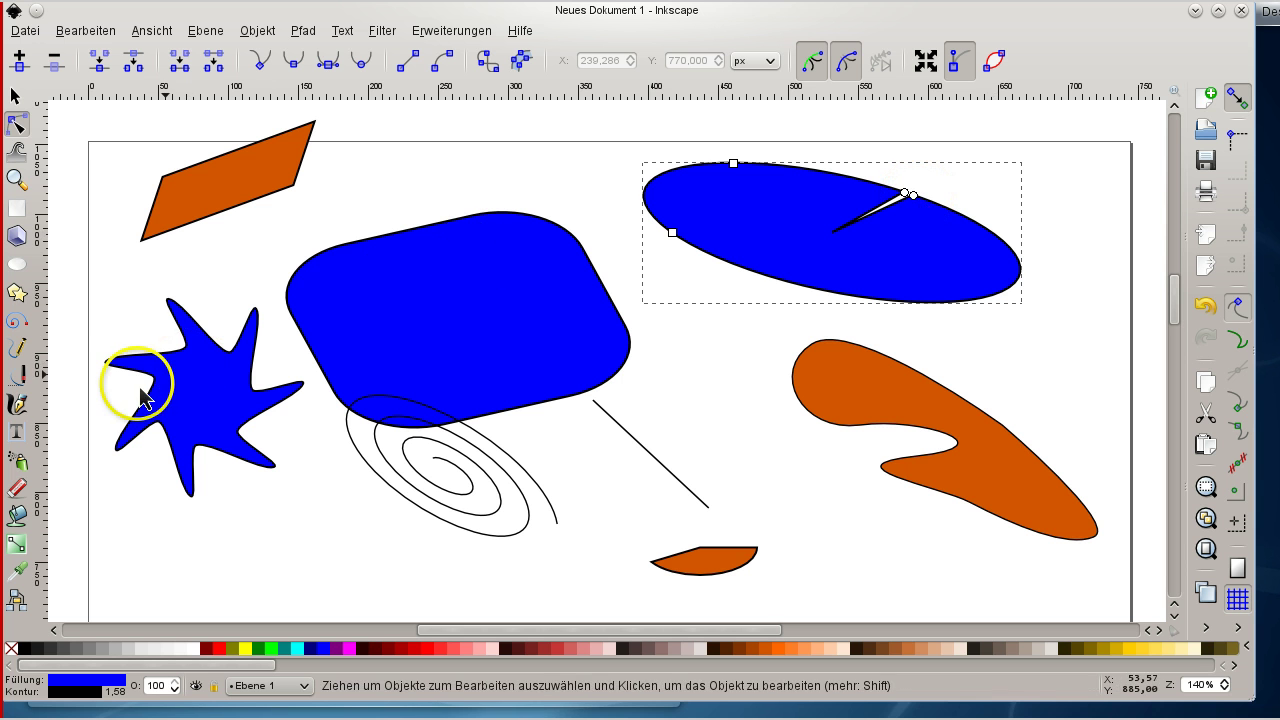
- Make the blue ellipse whole again by setting its start and end angles to 0
left_click(22, 266)
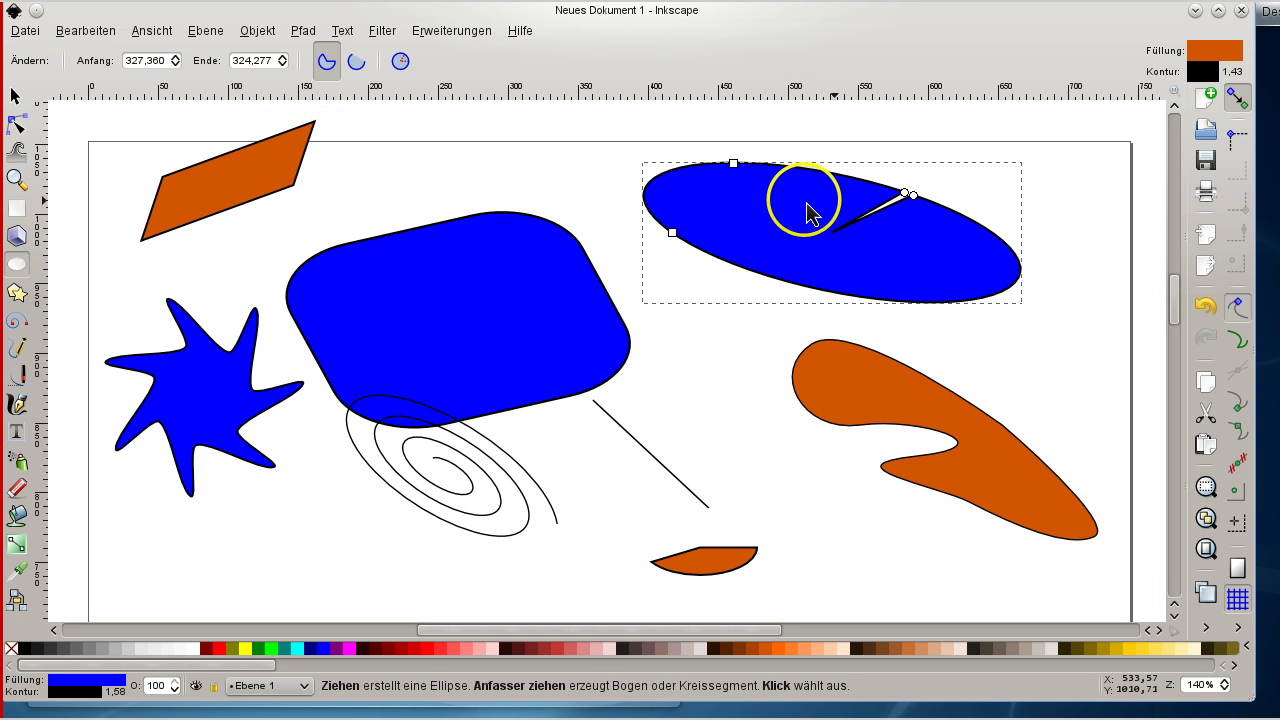
left_click(148, 62)
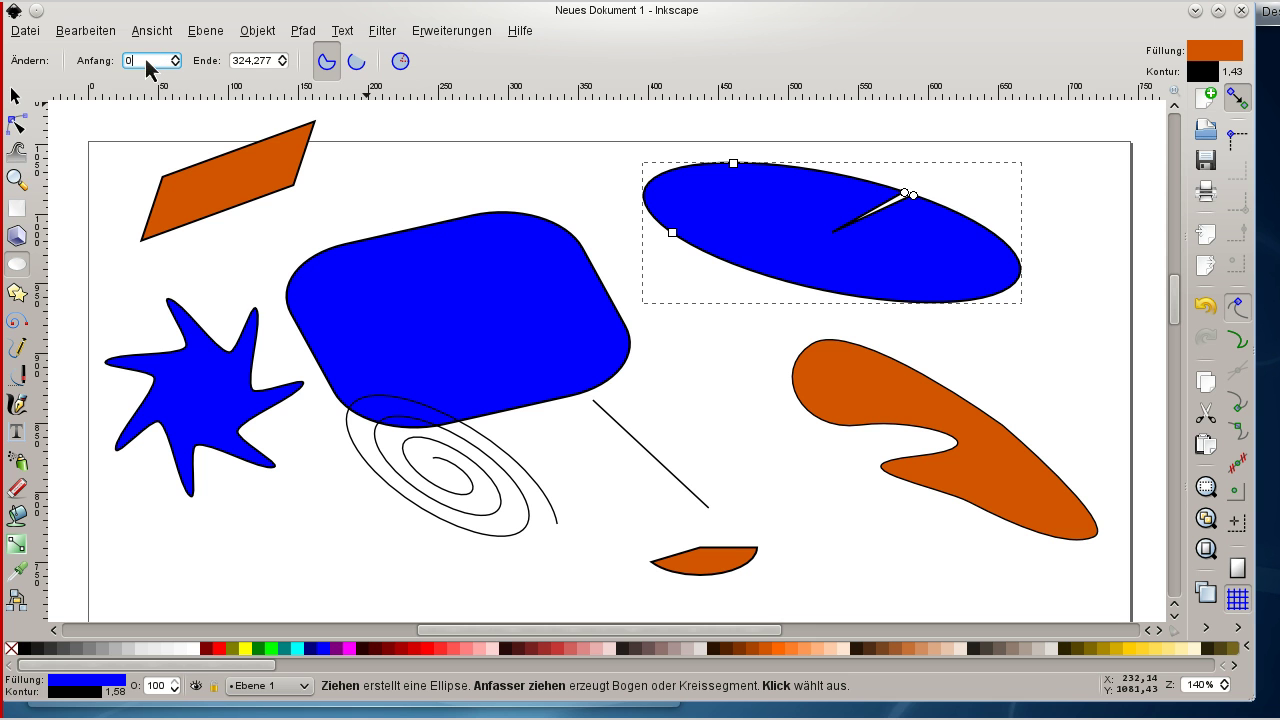
type("0")
key("Return")
left_click(270, 61)
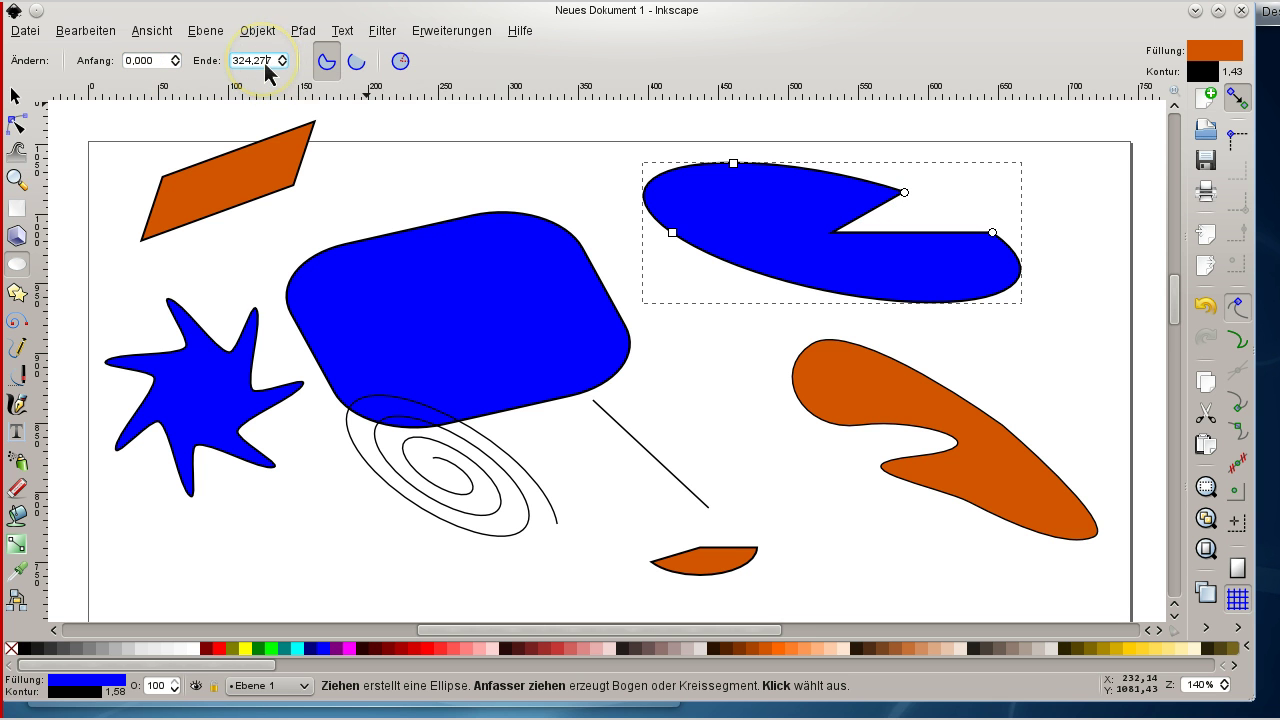
key("Return")
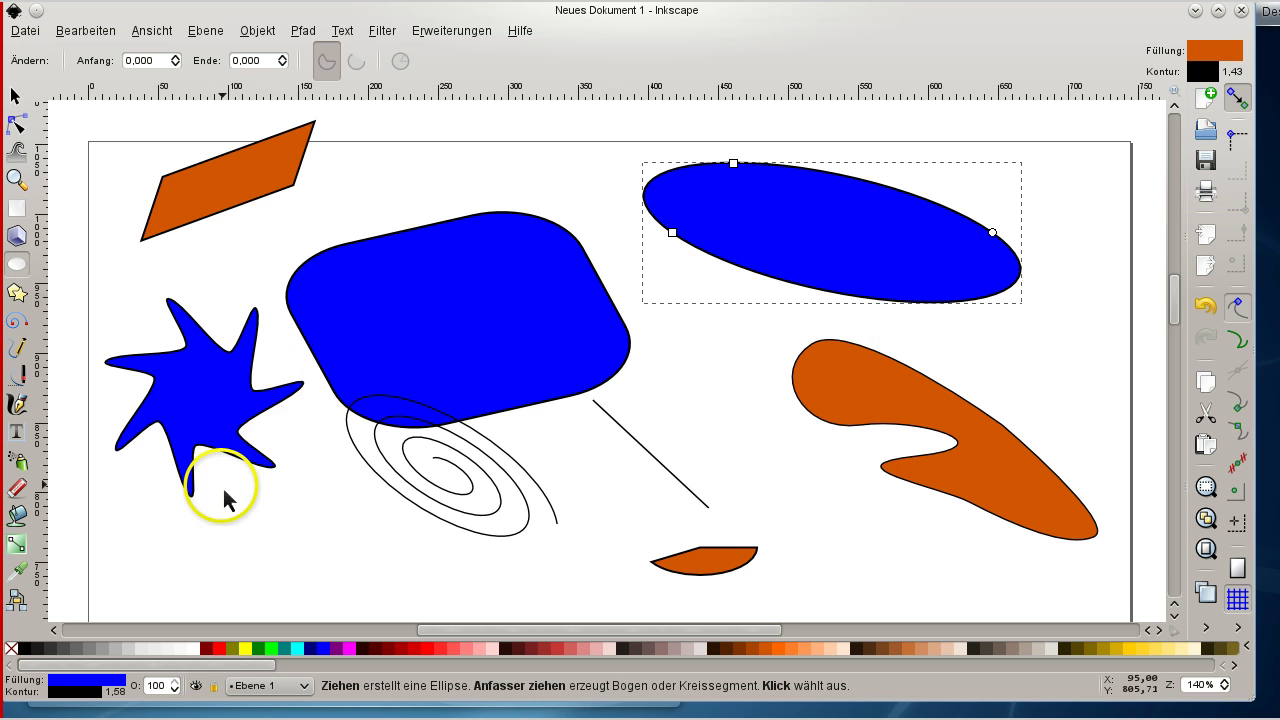
- Set the spiral to 4.38 turns and a divergence of 1.080, unrolling its inner end to an inner radius of about 0.199
left_click(16, 321)
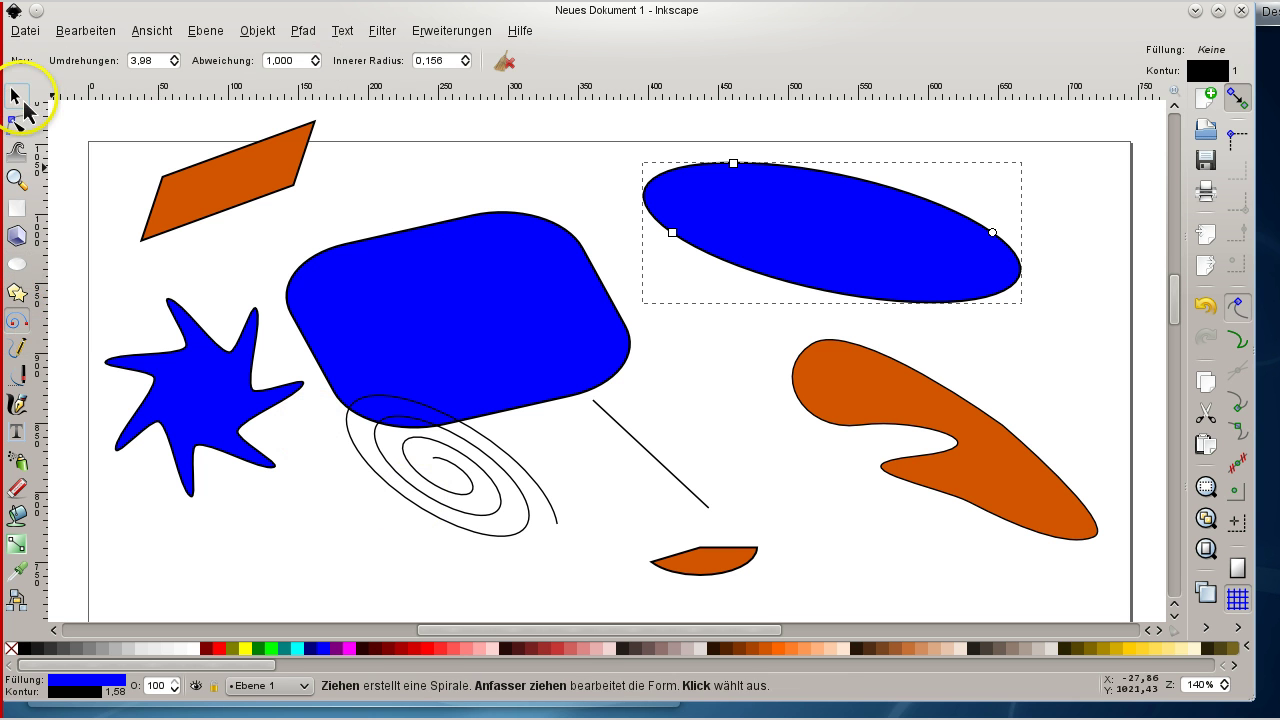
left_click(16, 123)
left_click(447, 458)
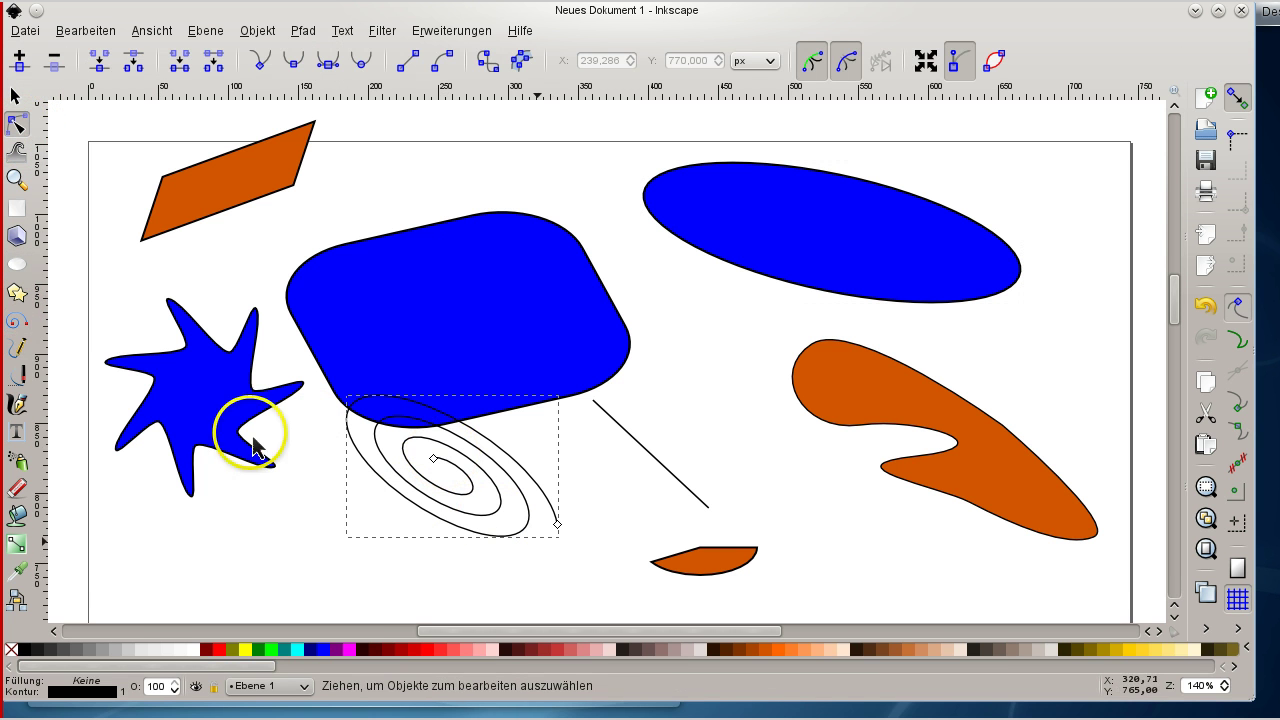
left_click(16, 321)
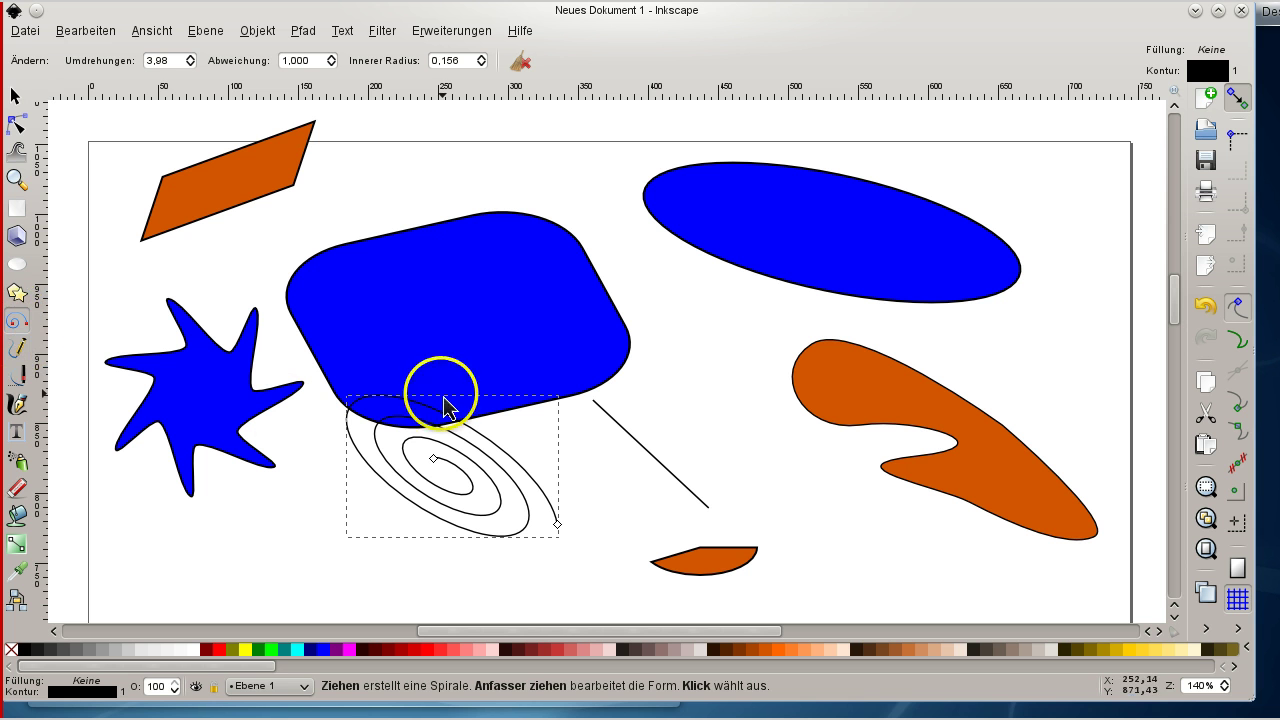
left_click(190, 60)
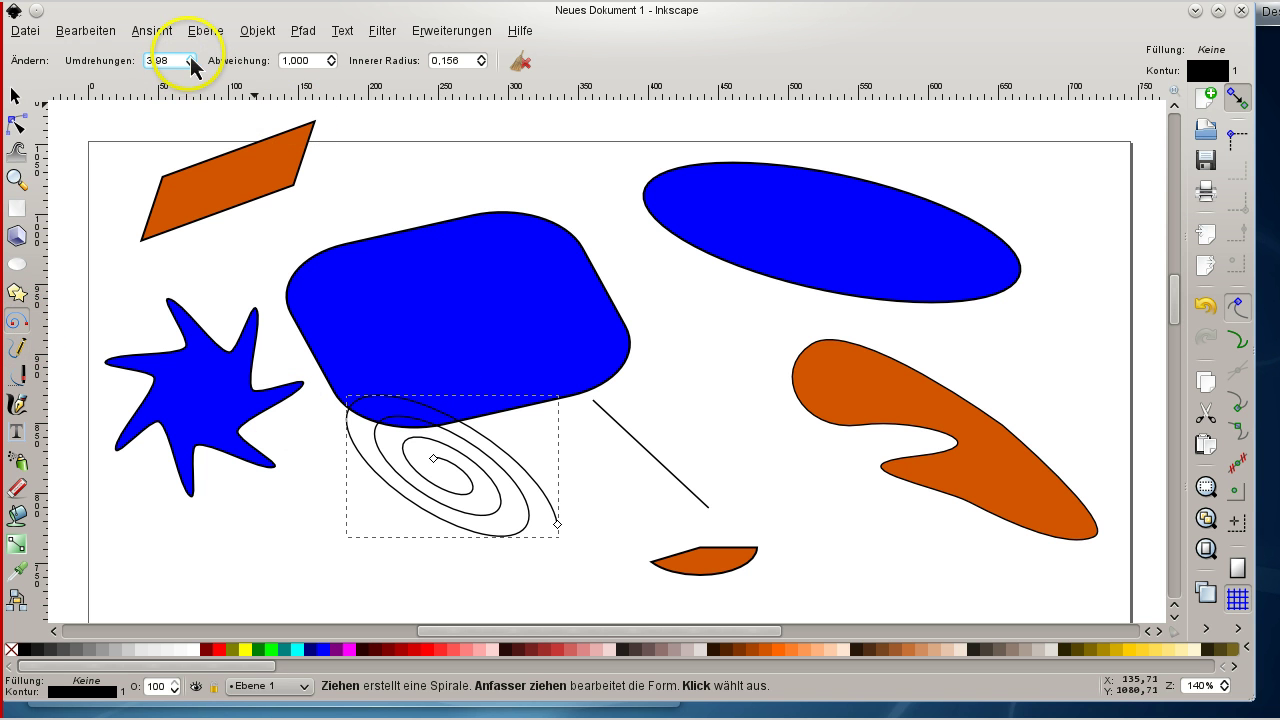
scroll(190, 60, "up", 4)
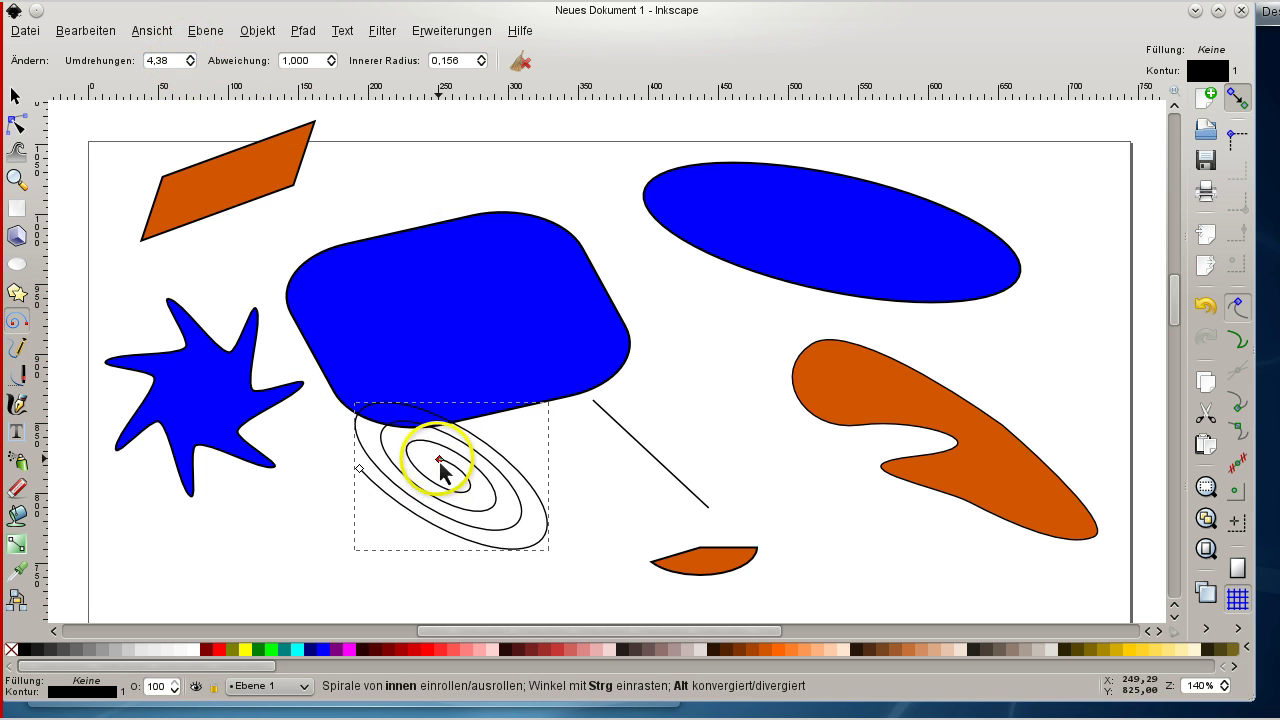
left_click_drag(441, 463, 462, 473)
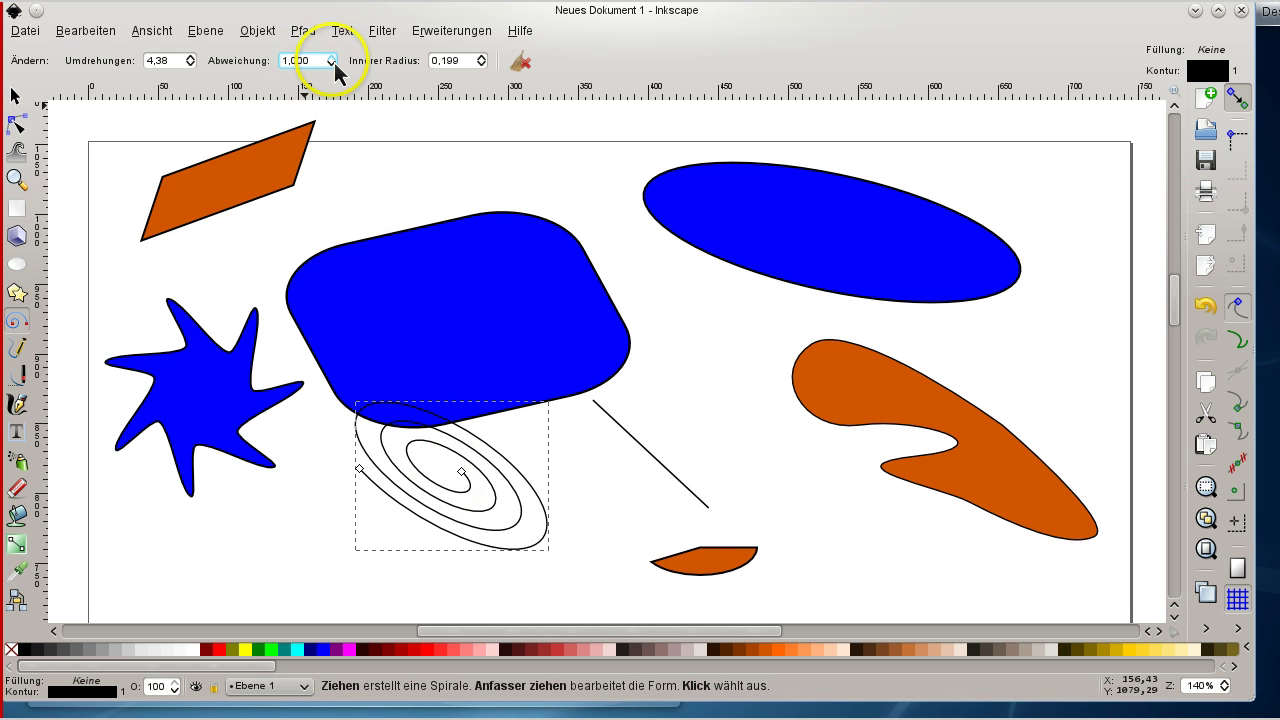
scroll(334, 62, "up", 8)
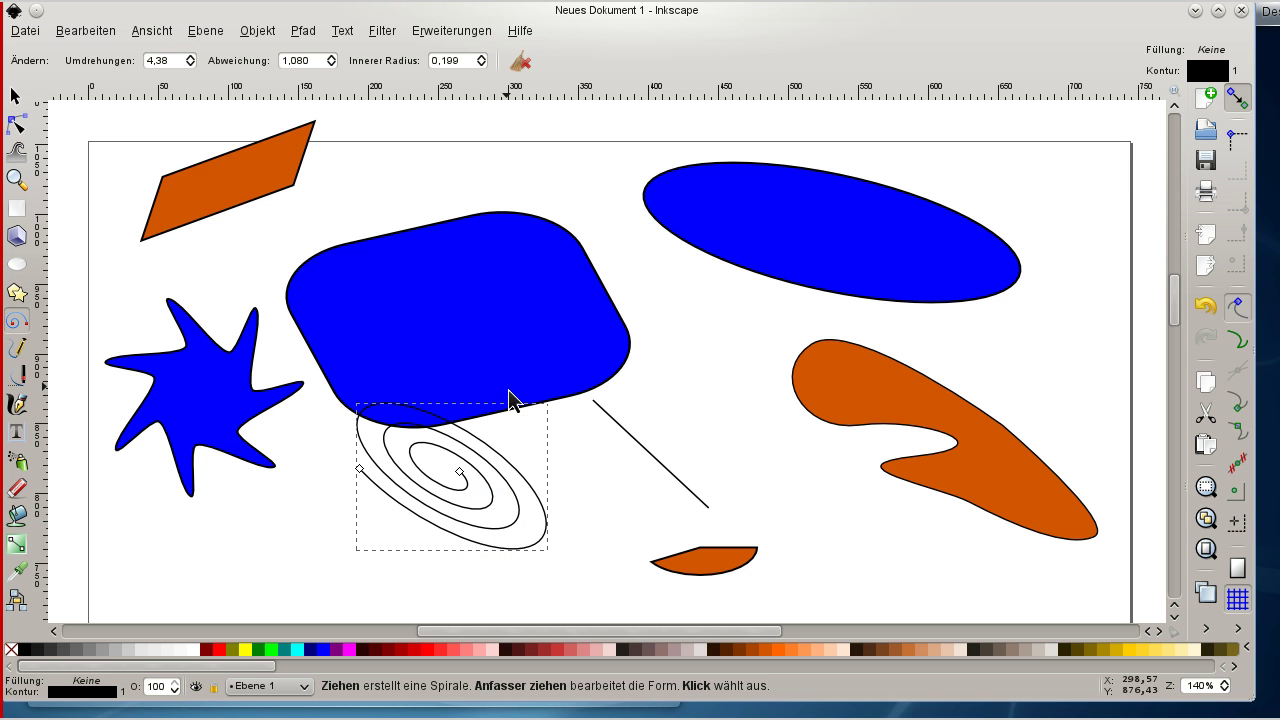
- Reshape the orange curved blob with the Node tool by moving its lower left smooth node to about X 523, Y 860 px
left_click(914, 404)
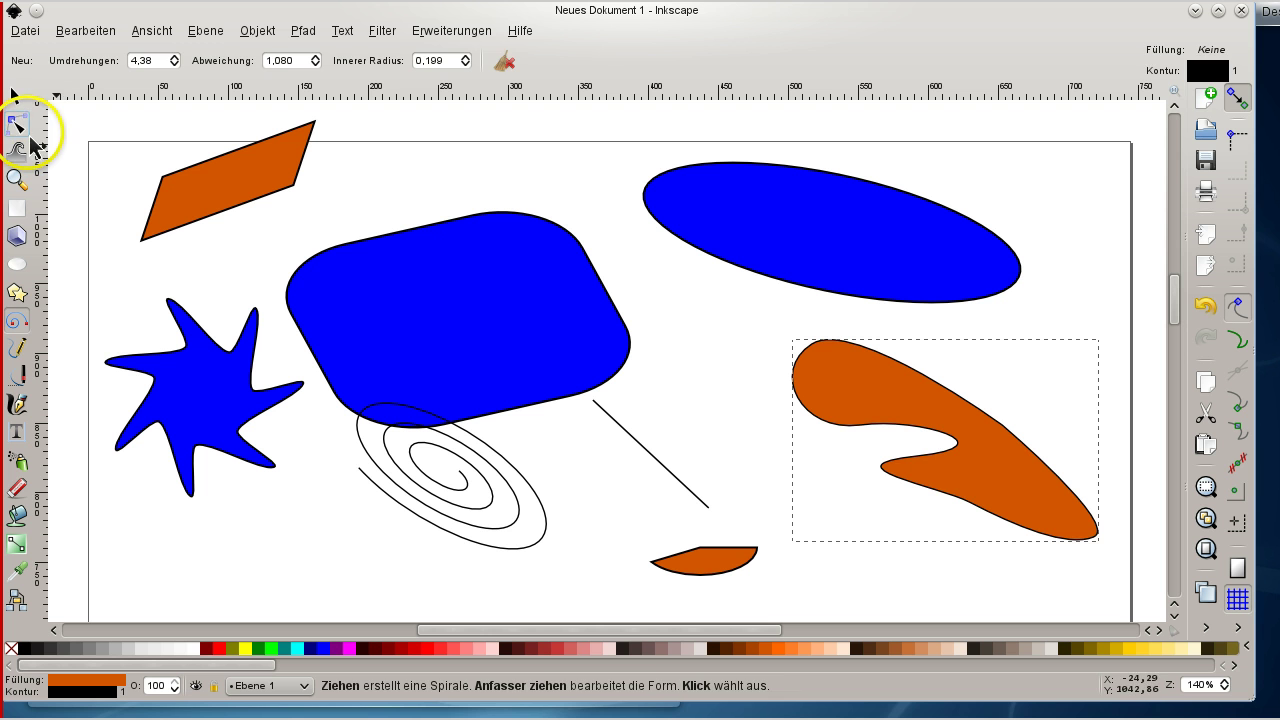
left_click(17, 125)
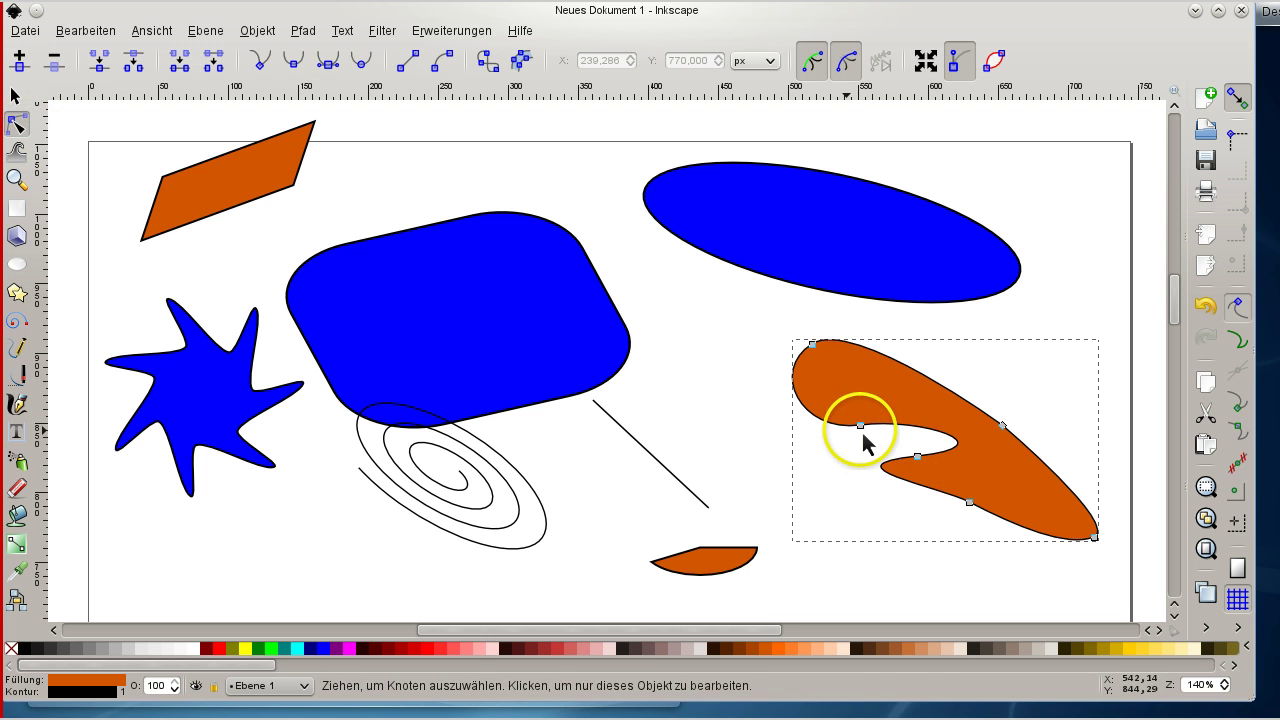
left_click_drag(867, 434, 824, 421)
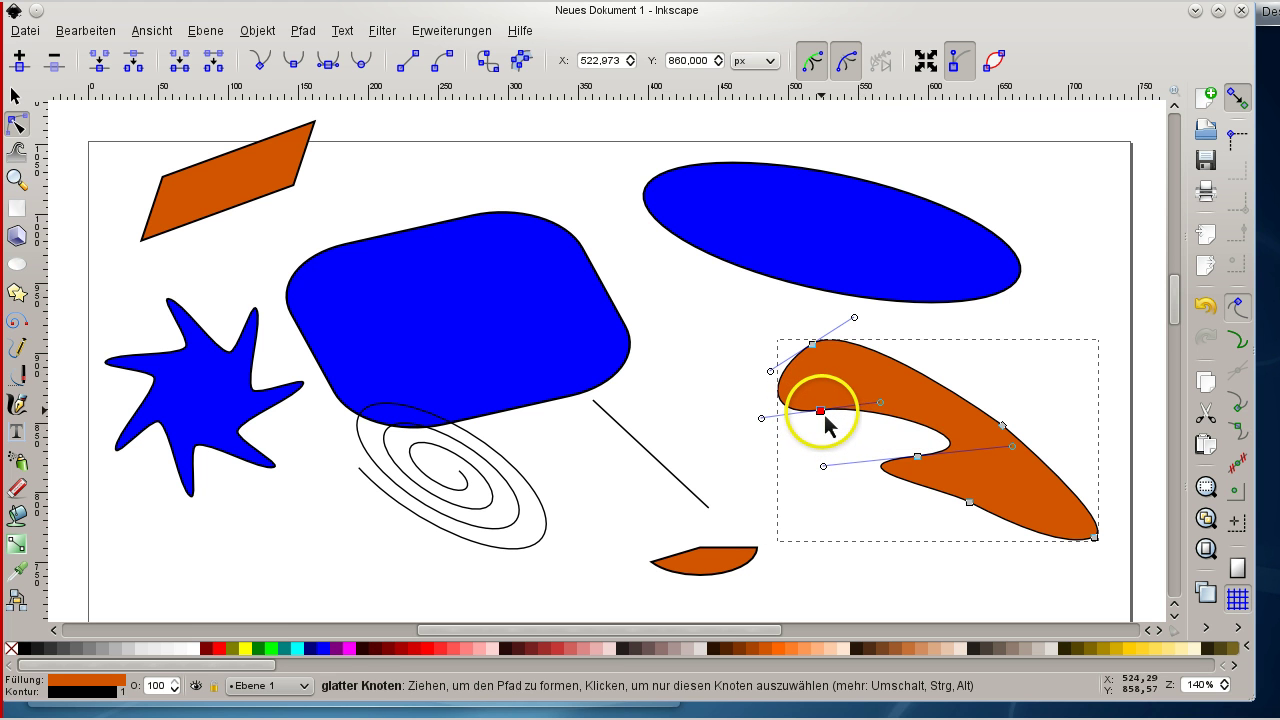
left_click(881, 404)
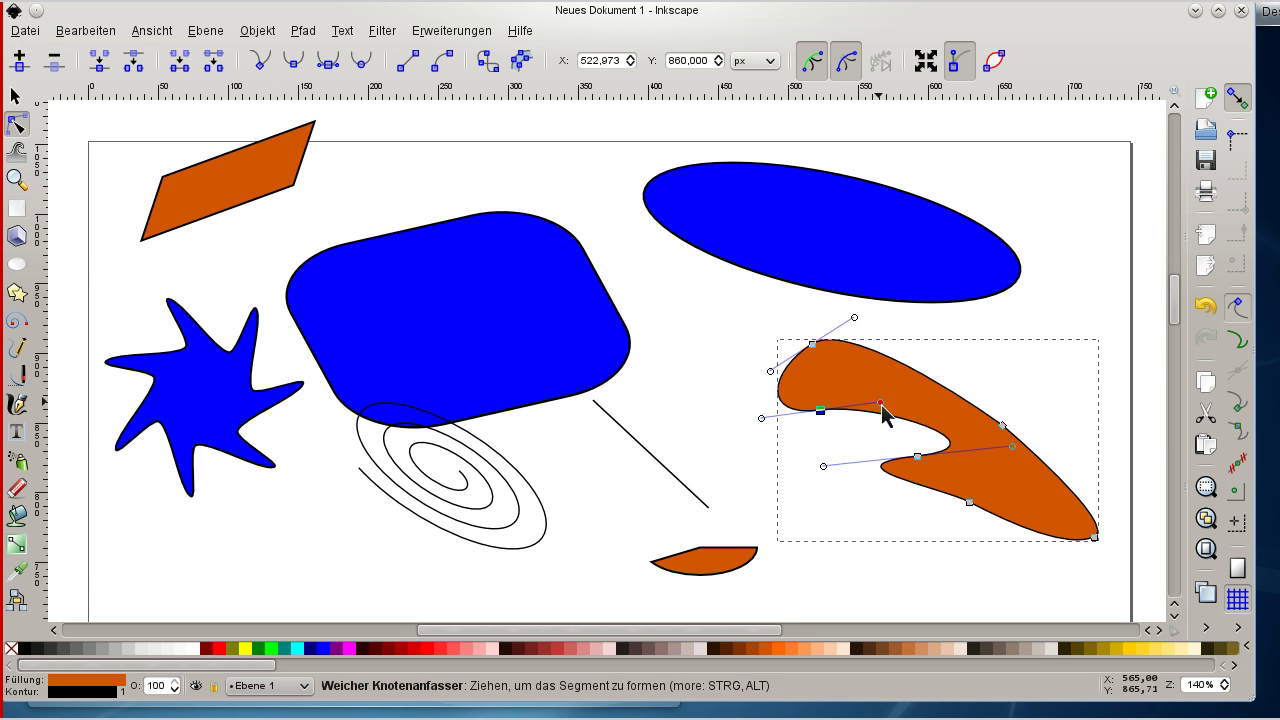
left_click(762, 419)
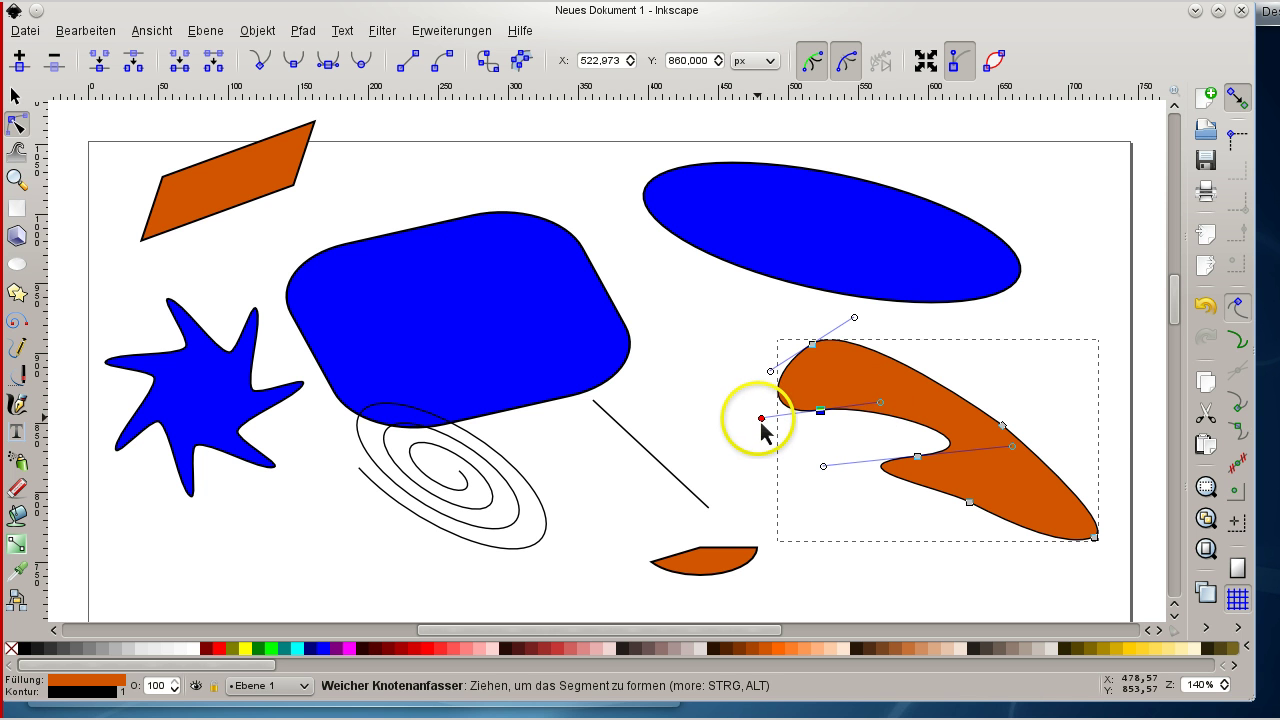
- Tilt the handle at the orange blob's lower left node slightly downward and move the thin line's lower right end node to about X 445, Y 929 px
mouse_move(762, 423)
left_mouse_down()
mouse_move(758, 390)
mouse_move(767, 436)
mouse_move(756, 434)
left_mouse_up()
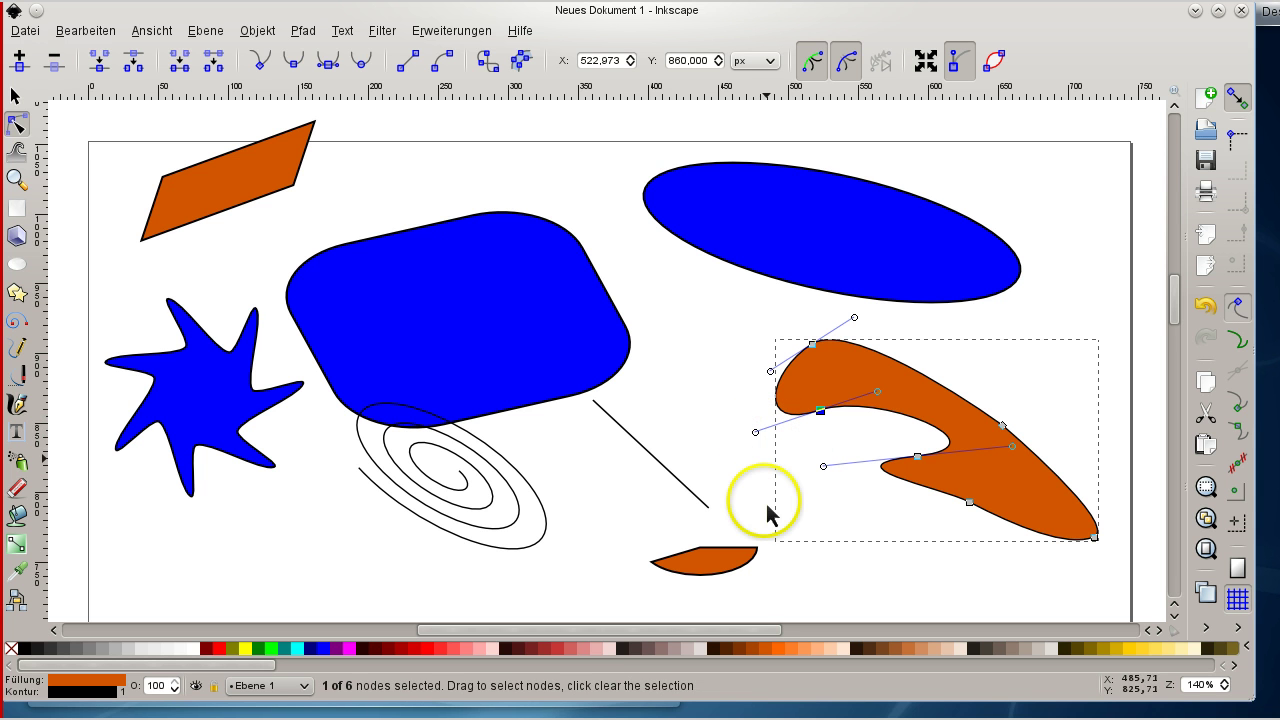
left_click(697, 507)
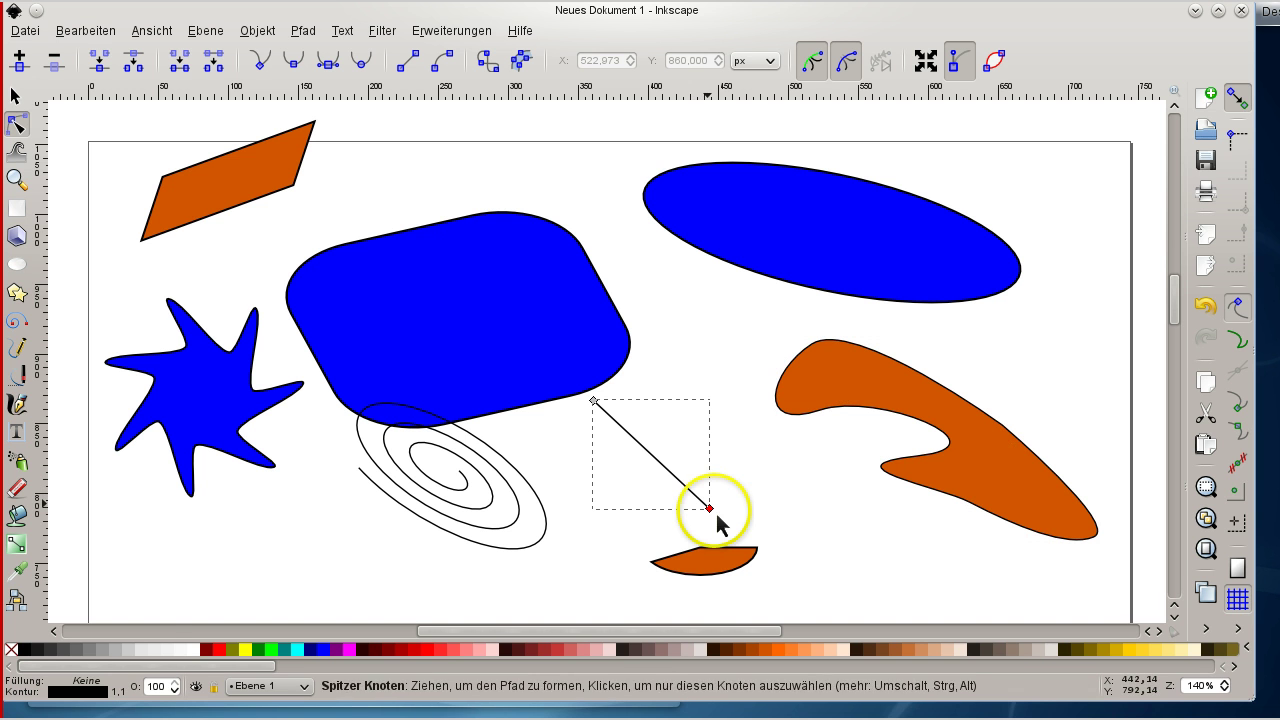
left_click_drag(710, 510, 713, 315)
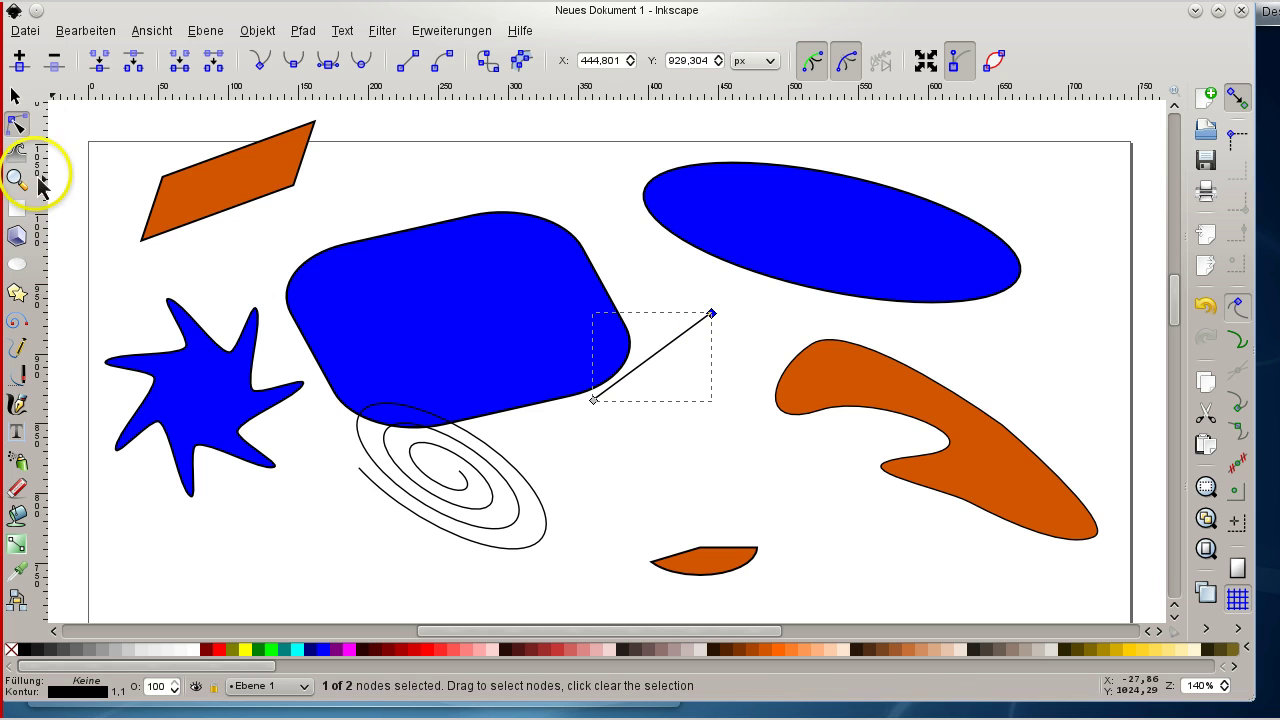
- Scale the thin line with the Selection tool in both directions to about 694 px wide and 302 px high
left_click(15, 96)
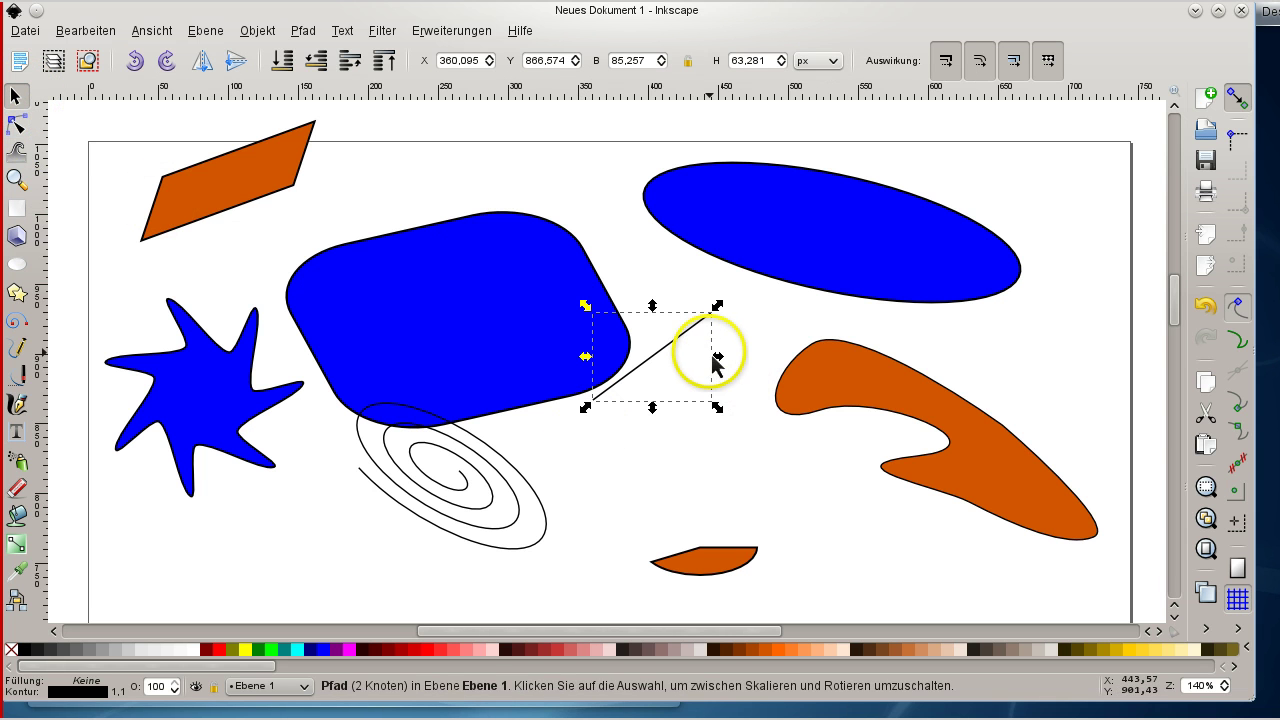
left_click_drag(718, 357, 1086, 366)
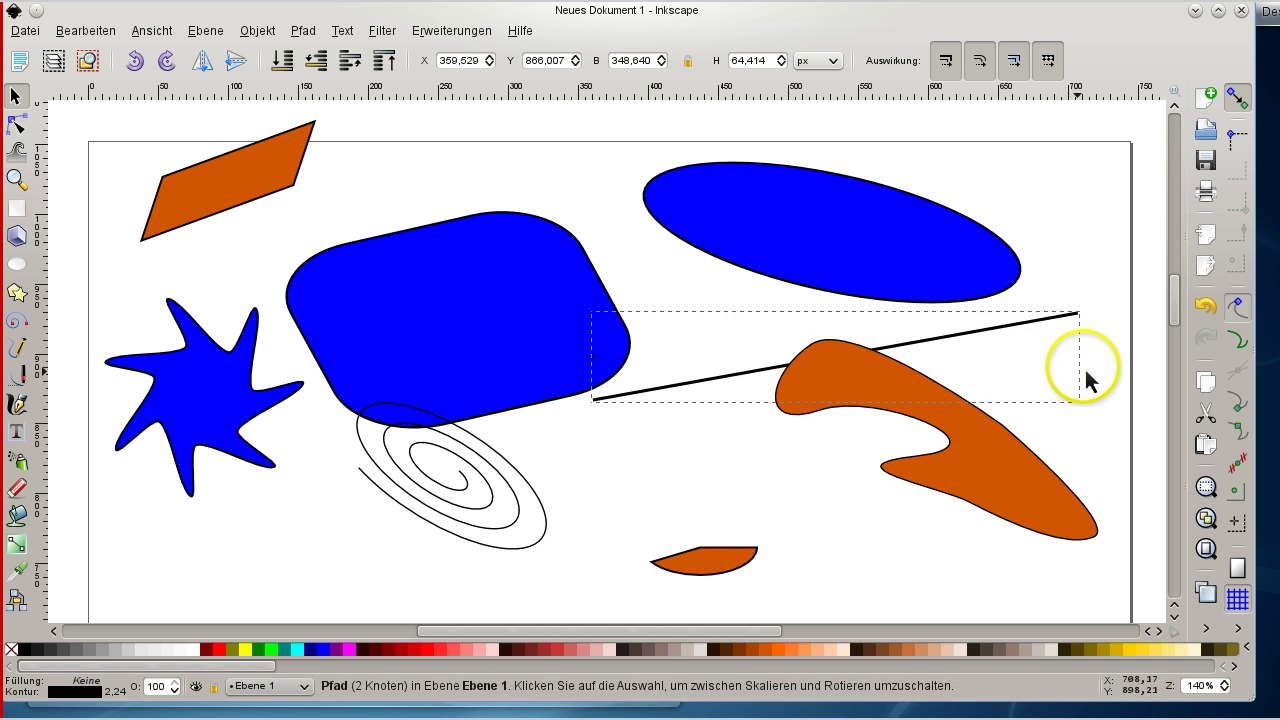
left_click_drag(587, 358, 113, 335)
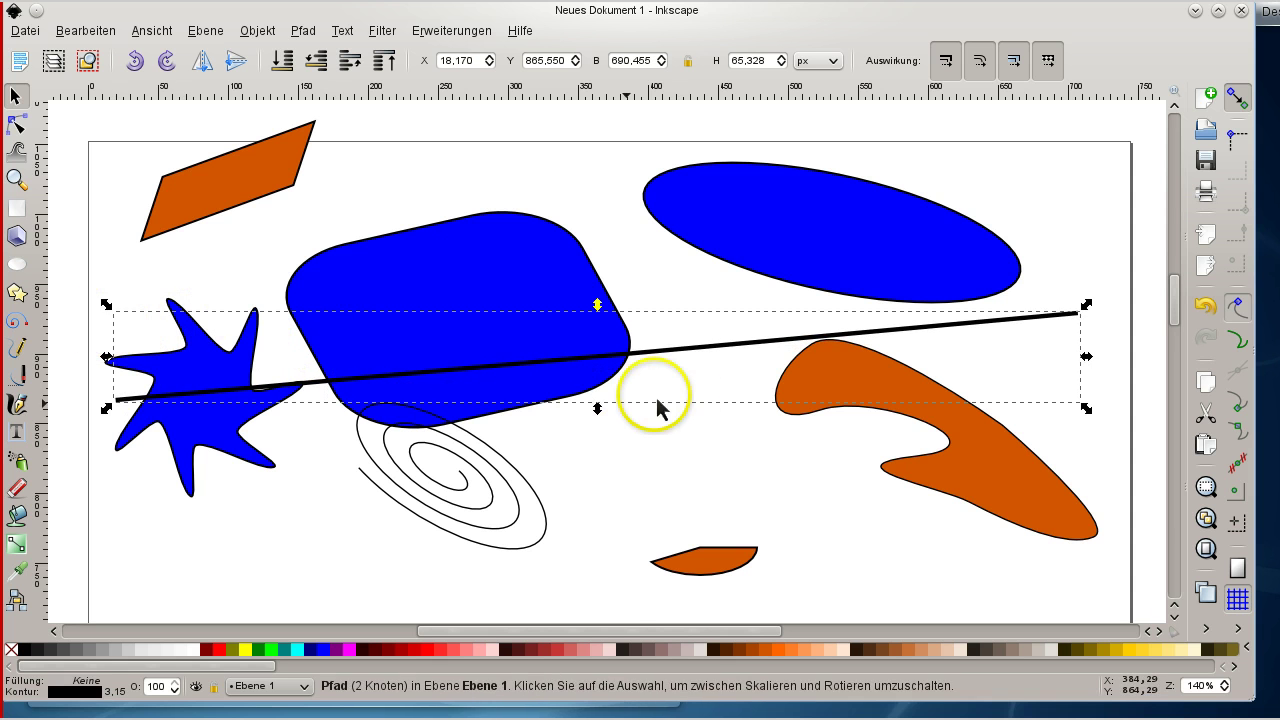
left_click_drag(597, 408, 623, 594)
left_click_drag(597, 306, 583, 165)
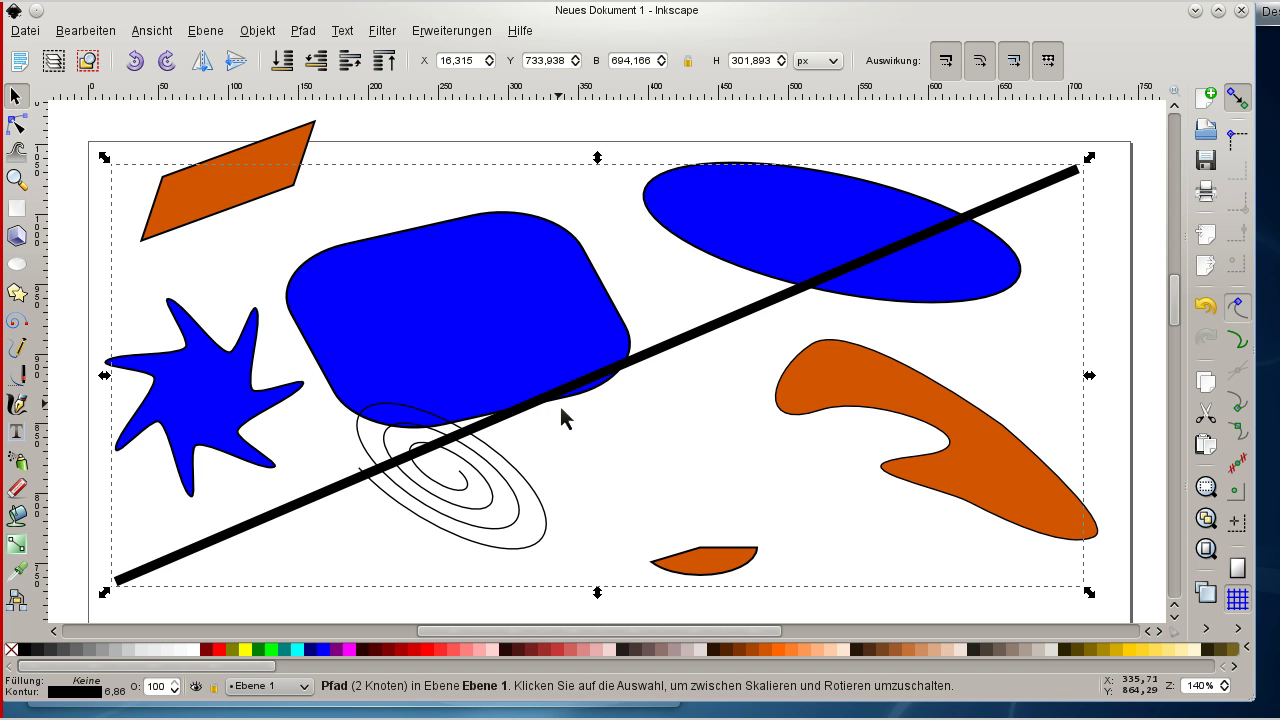
- Undo all the scaling of the line made with the Selection tool
key("ctrl+z")
key("ctrl+z")
key("ctrl+z")
key("ctrl+z")
key("ctrl+z")
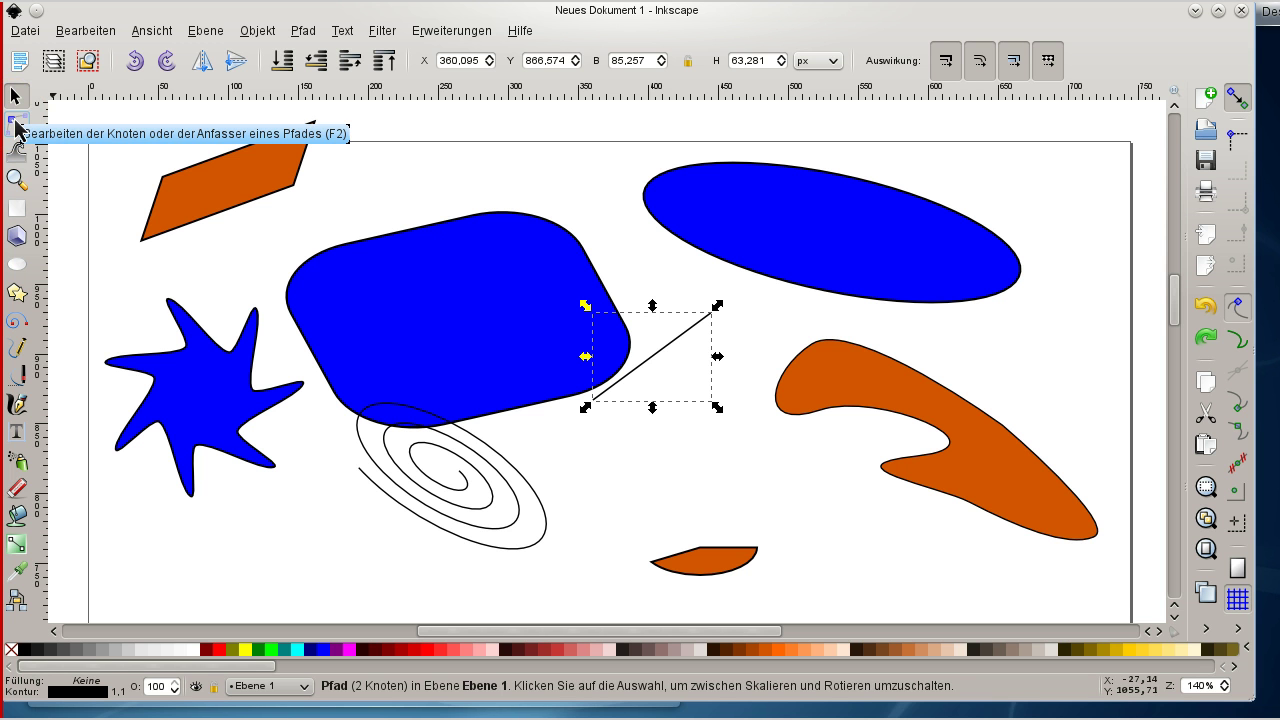
- Lengthen the line with the Node tool by moving its end nodes to about X 734, Y 1040 px and X 15, Y 726 px
left_click(16, 126)
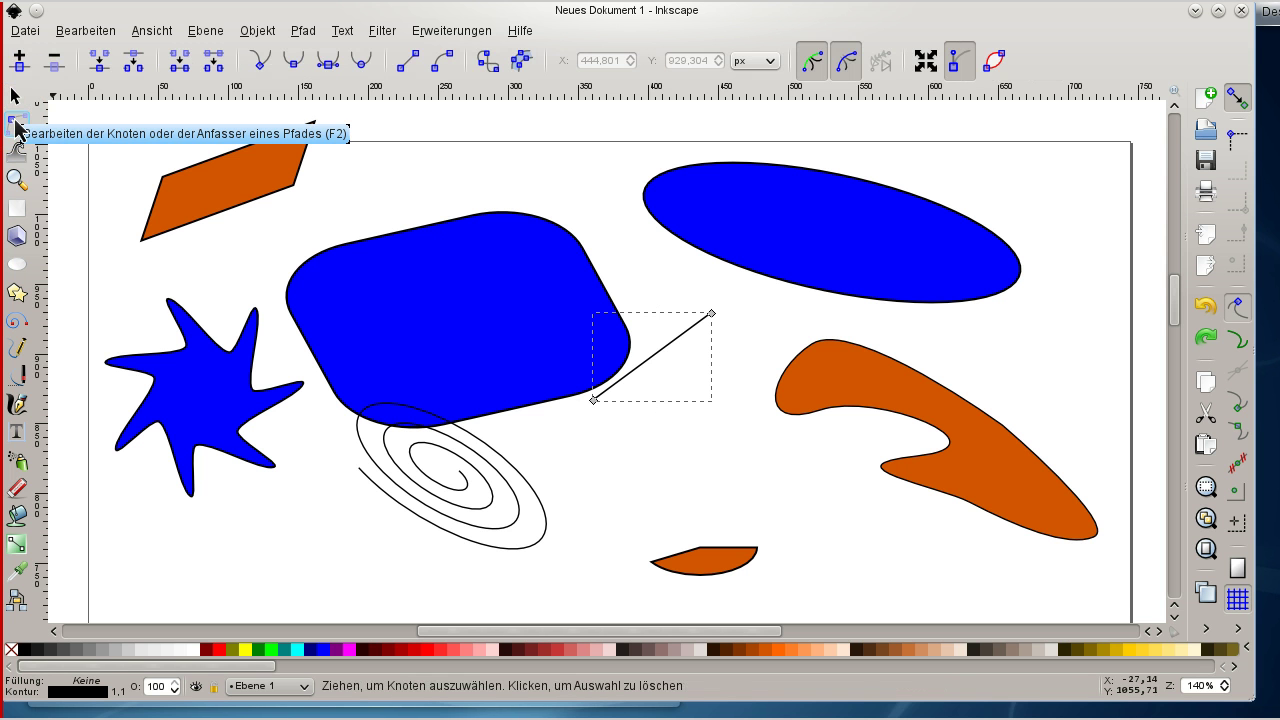
left_click_drag(711, 313, 1115, 160)
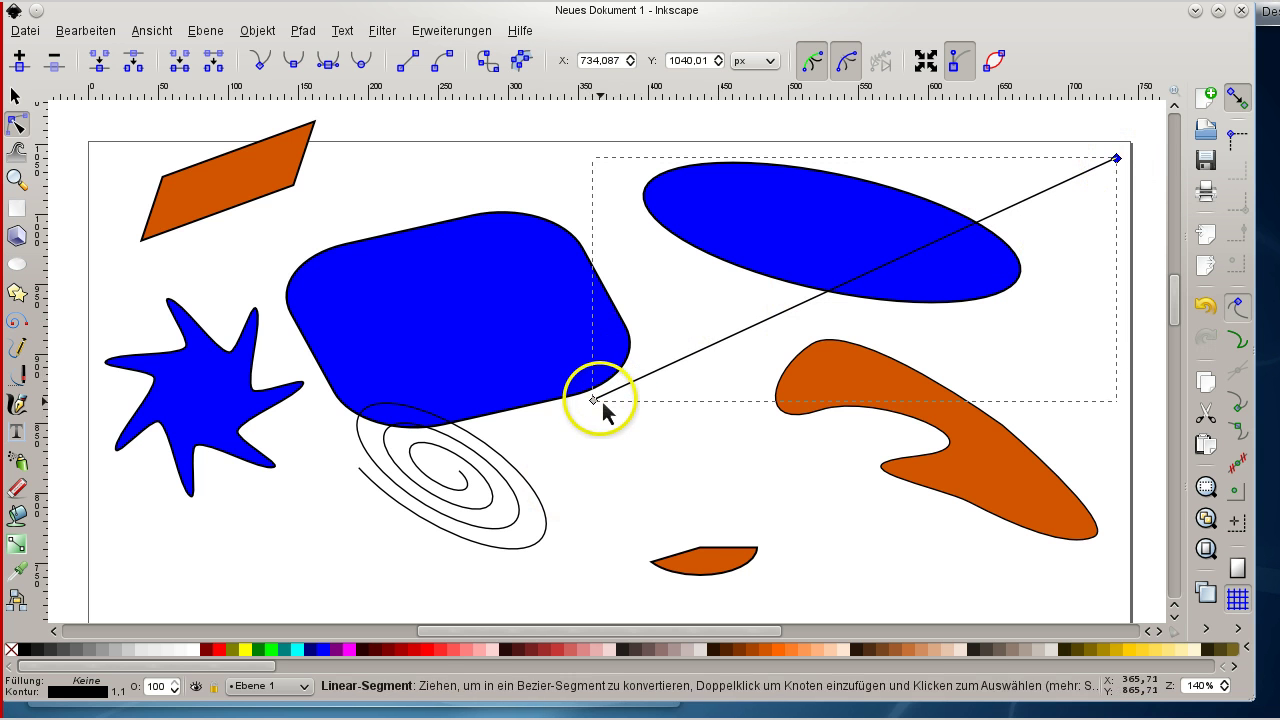
left_click_drag(600, 406, 114, 602)
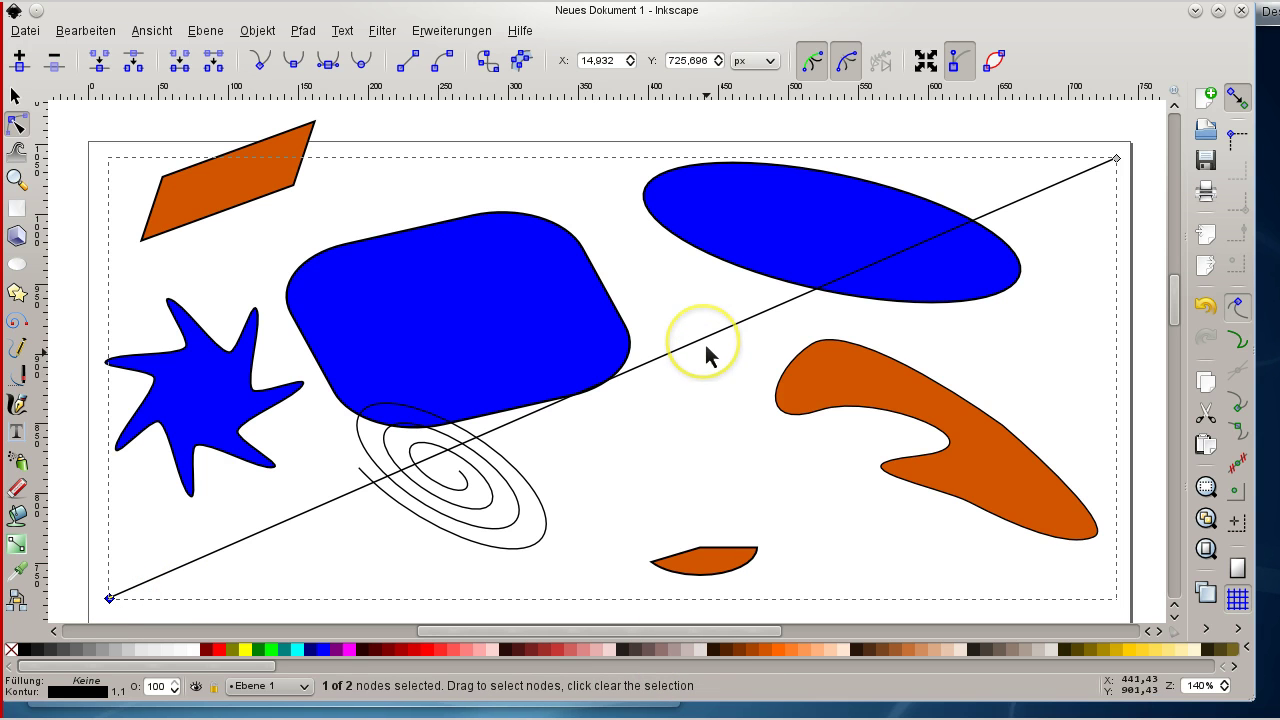
left_click(611, 529)
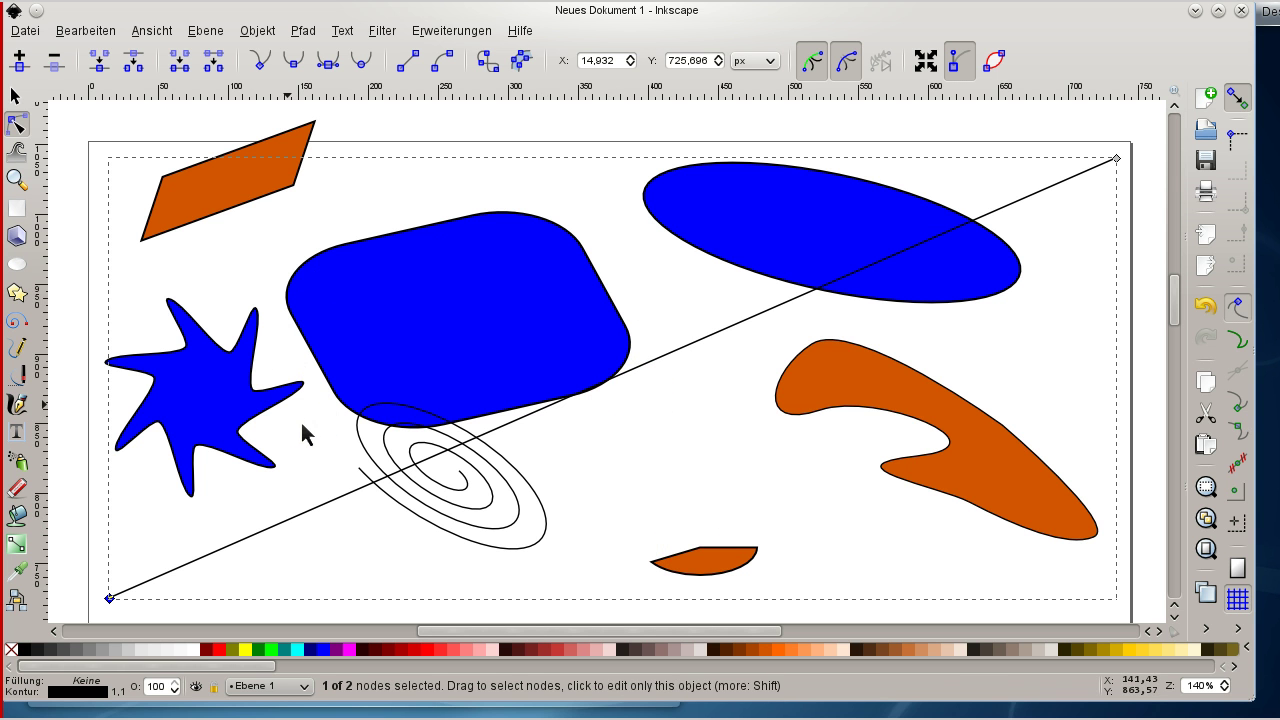
left_click(592, 522)
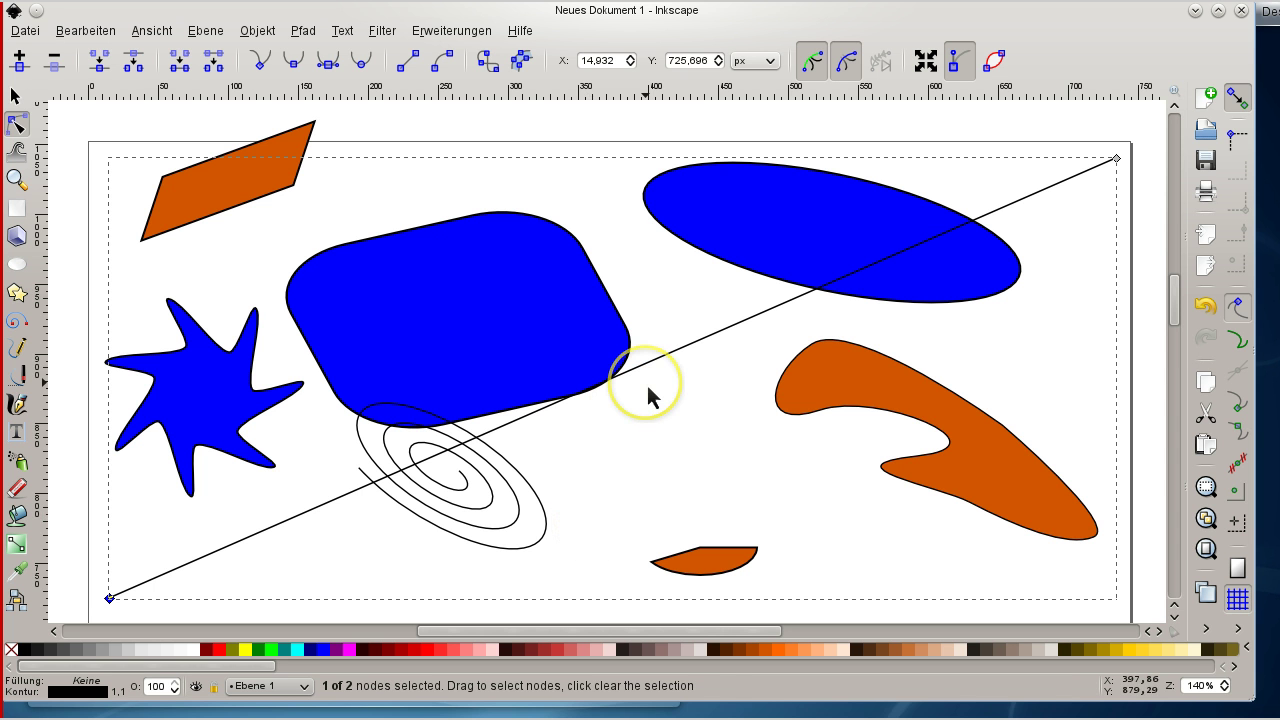
left_click(614, 526)
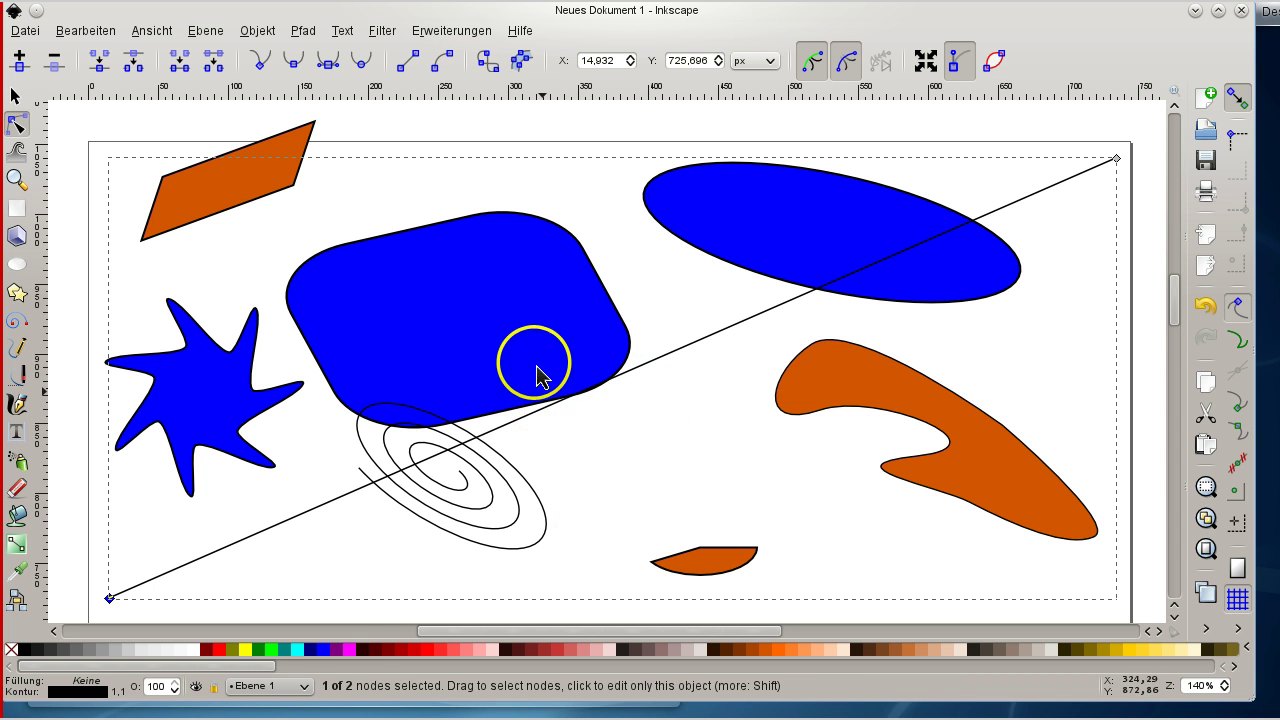